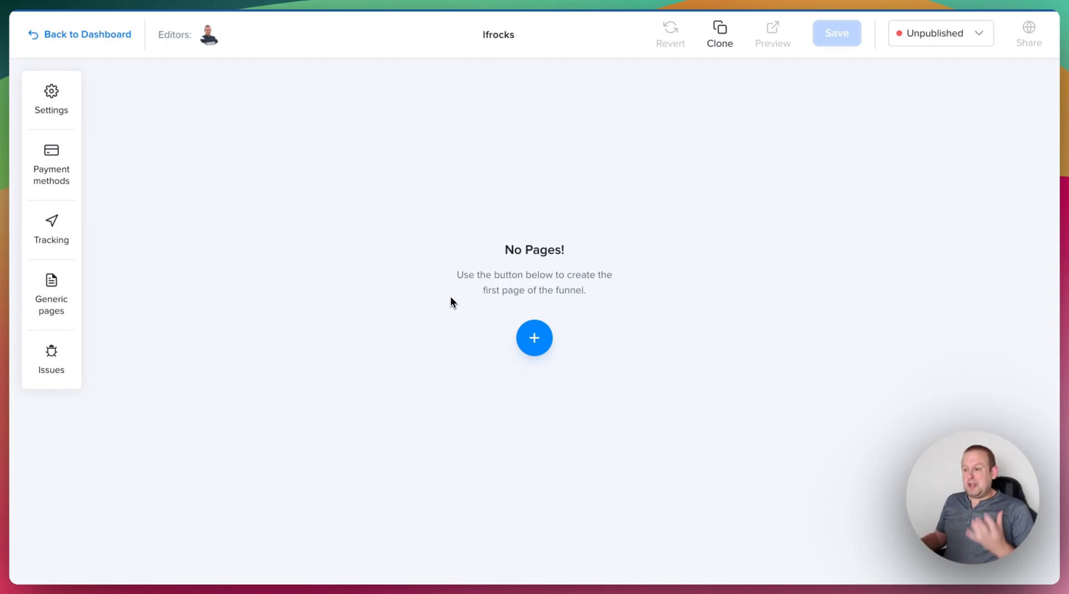
Add a blank page as the funnel's starting page, open it for editing and dismiss the missing-product hint
{"action": "left_click", "coordinate": [536, 339]}
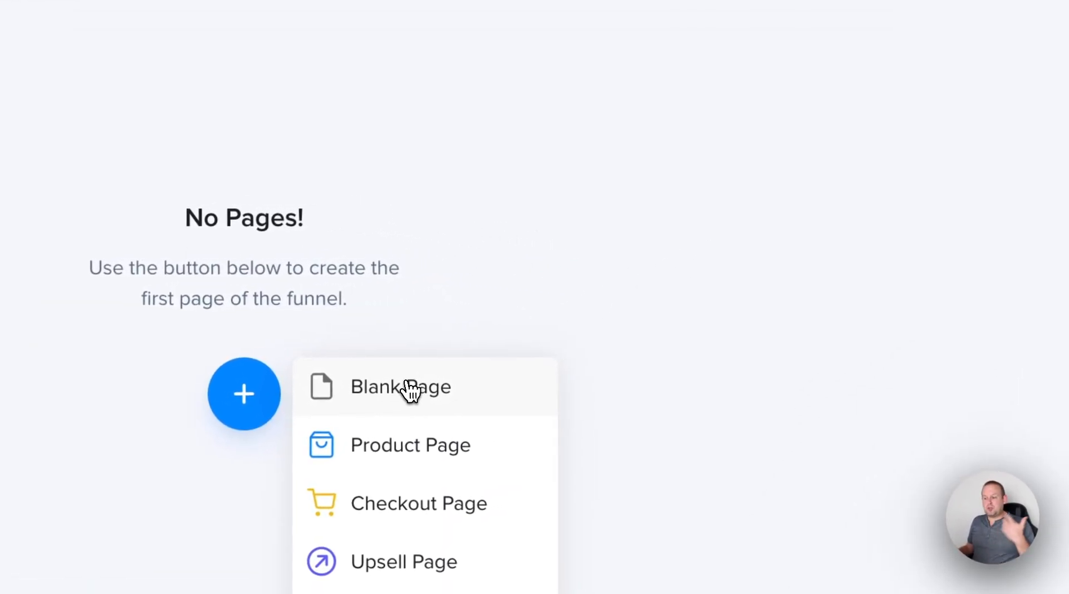
{"action": "left_click", "coordinate": [410, 389]}
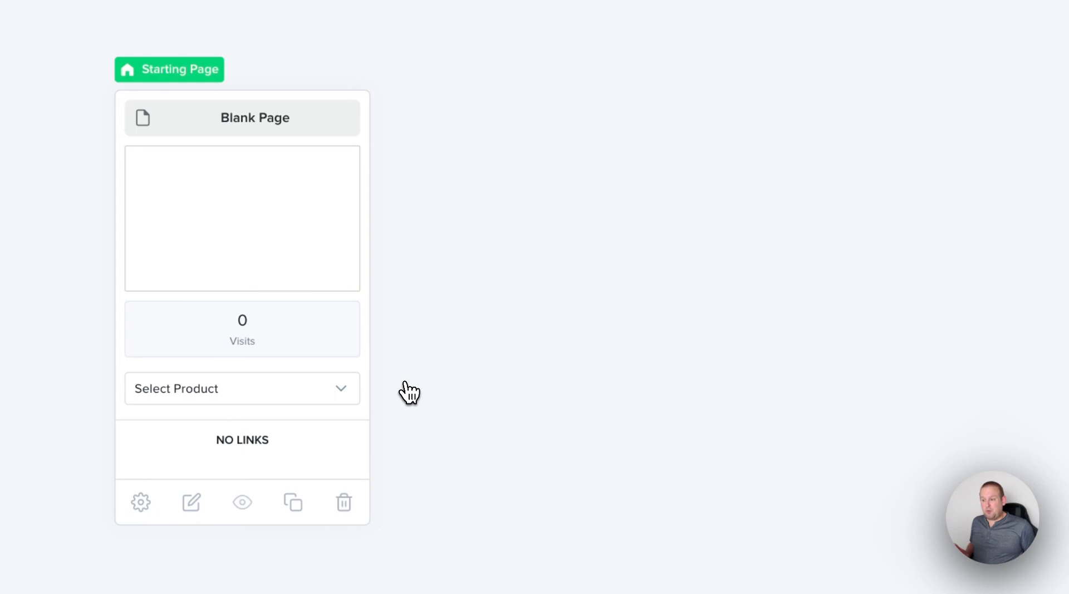
{"action": "left_click", "coordinate": [208, 252]}
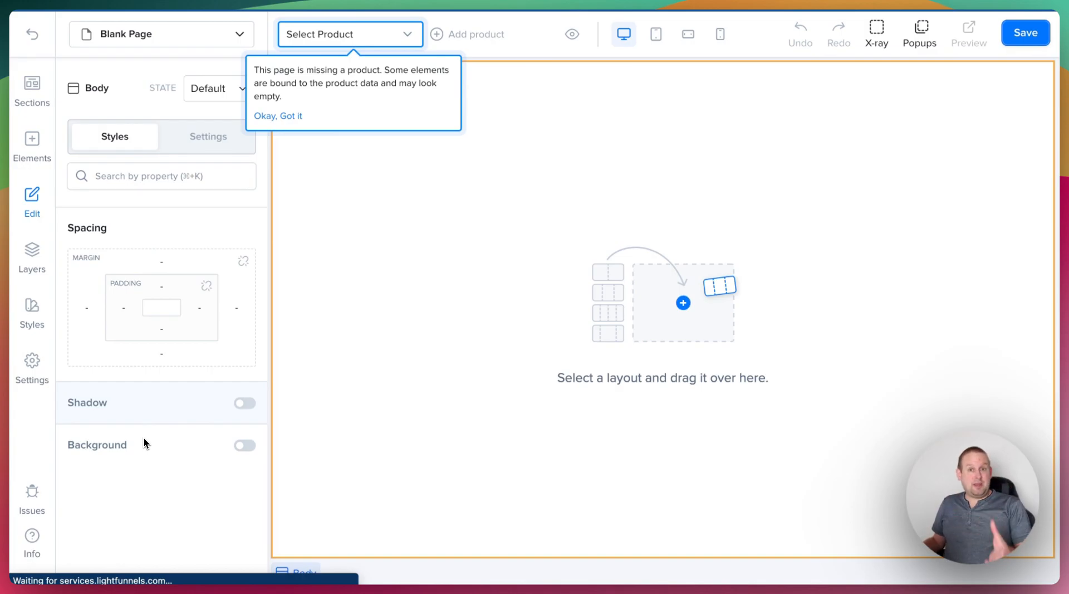
{"action": "left_click", "coordinate": [278, 117]}
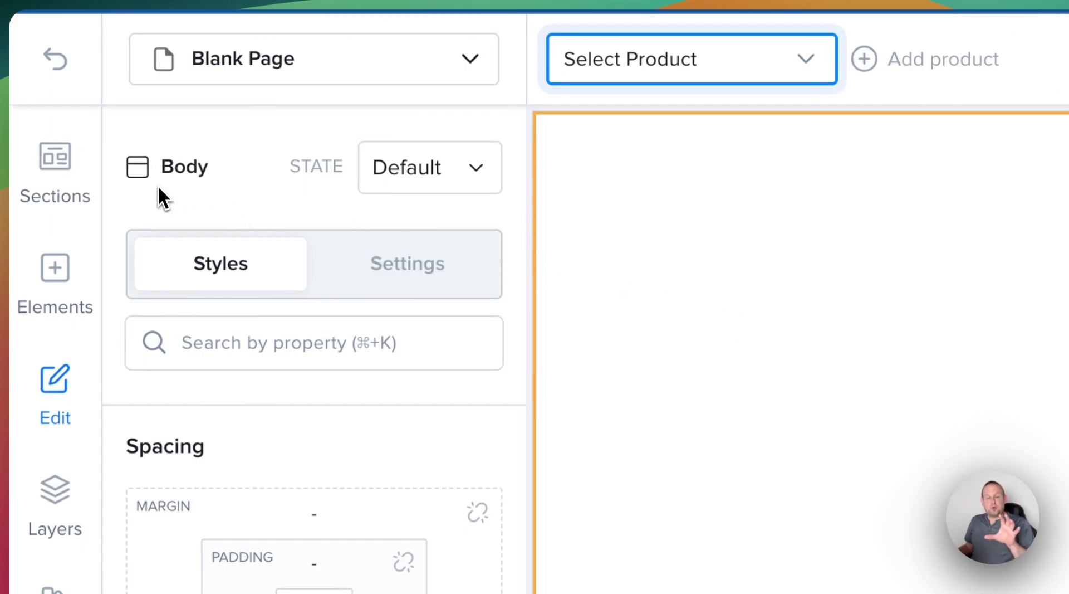
Add the dark "Limited Offer – Hurry now and save 40% off" banner section from the section library to the page
{"action": "left_click", "coordinate": [62, 166]}
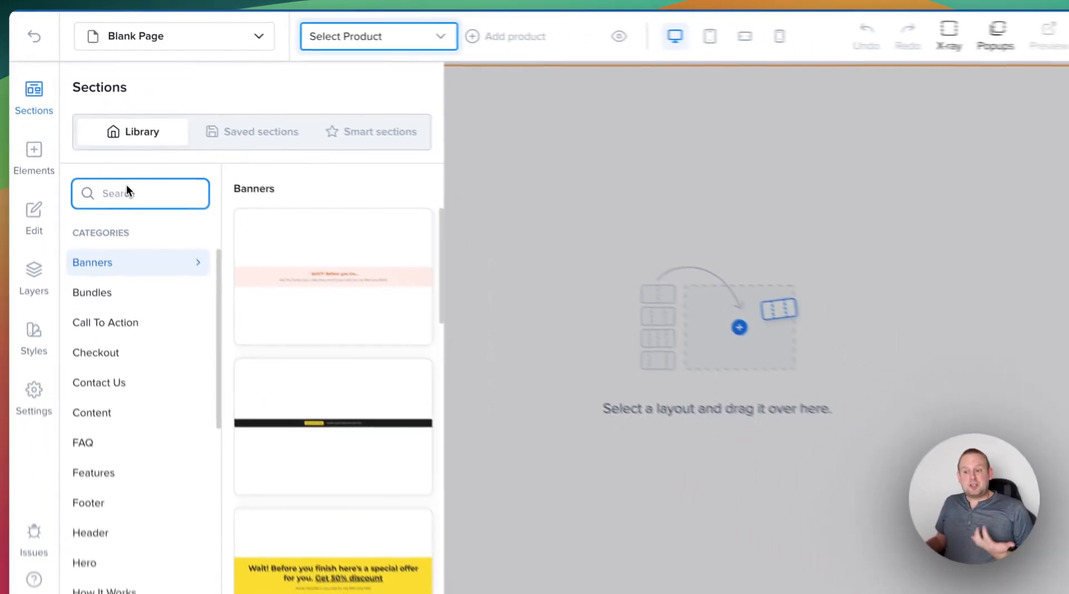
{"action": "mouse_move", "coordinate": [335, 378]}
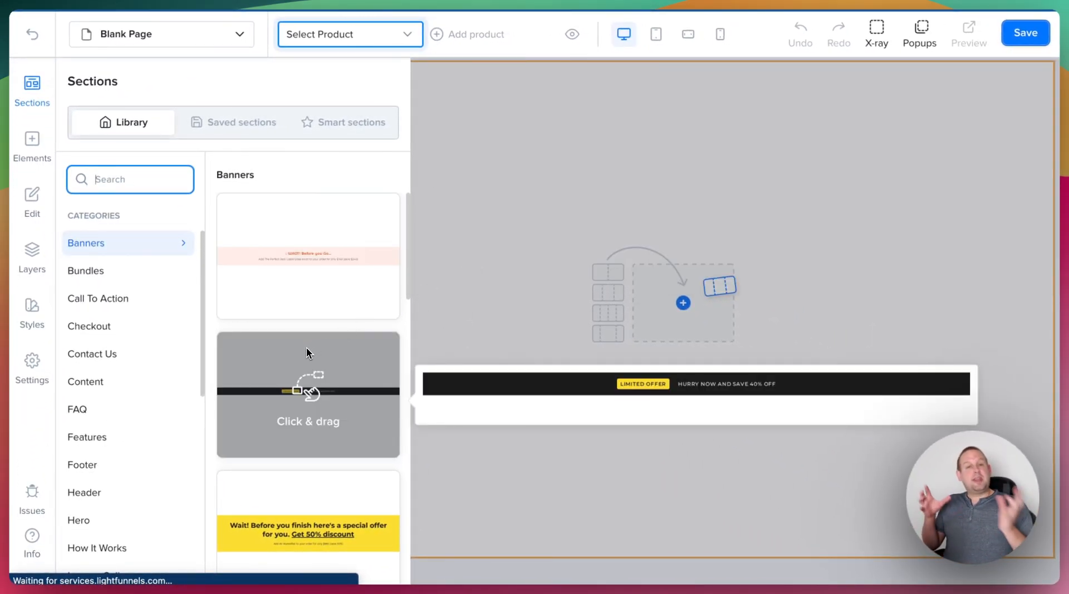
{"action": "mouse_move", "coordinate": [315, 263]}
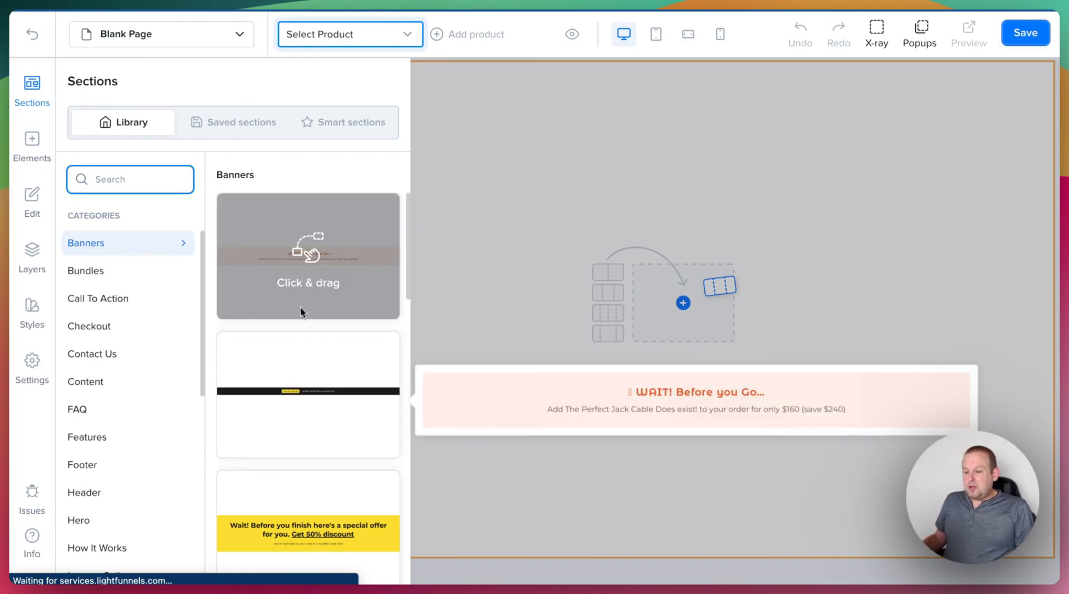
{"action": "mouse_move", "coordinate": [299, 351]}
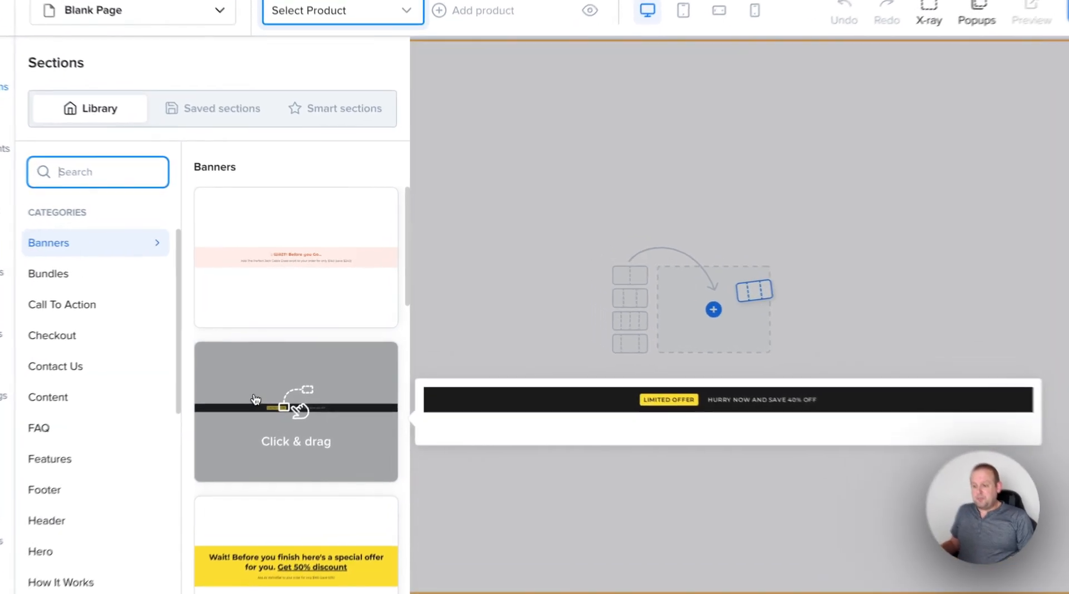
{"action": "left_click_drag", "start_coordinate": [272, 385], "coordinate": [691, 229]}
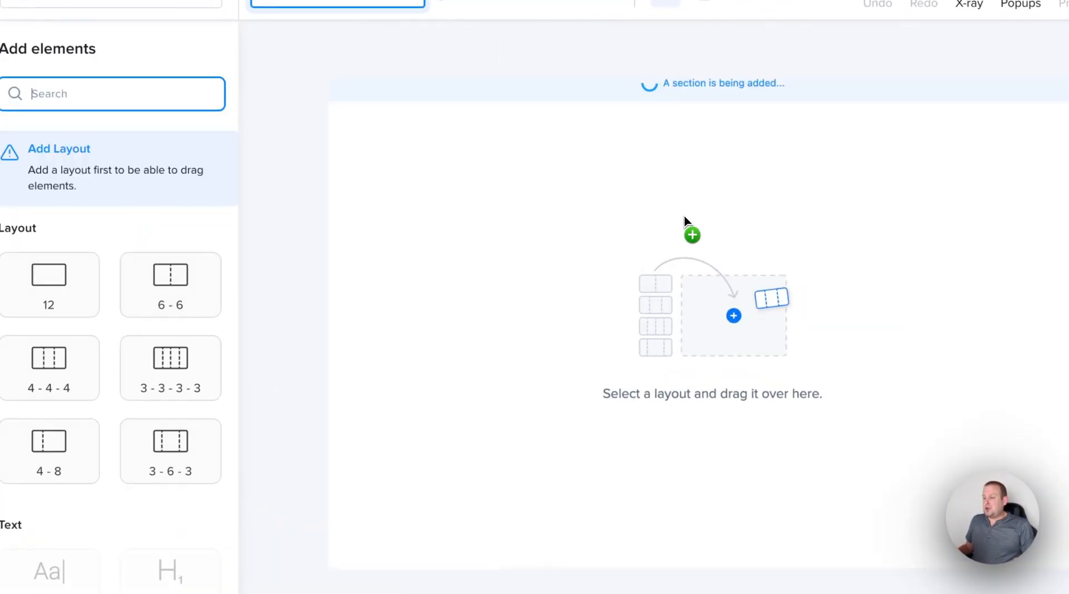
Set the background color of the banner's "LIMITED OFFER" label to the Buttons Text funnel style (#FFFFFF)
{"action": "left_click", "coordinate": [488, 44]}
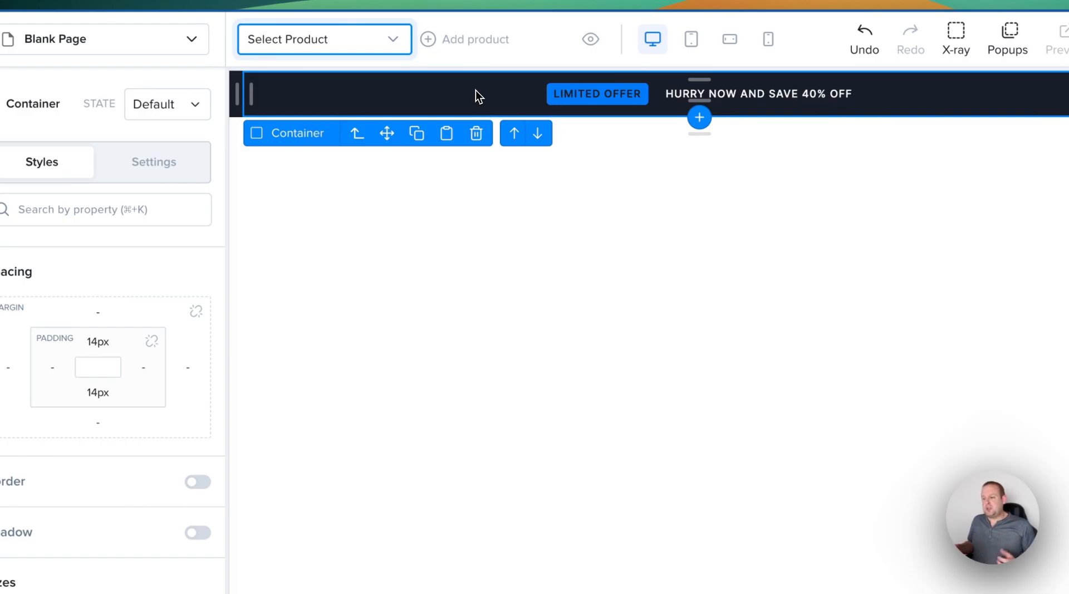
{"action": "left_click", "coordinate": [599, 93]}
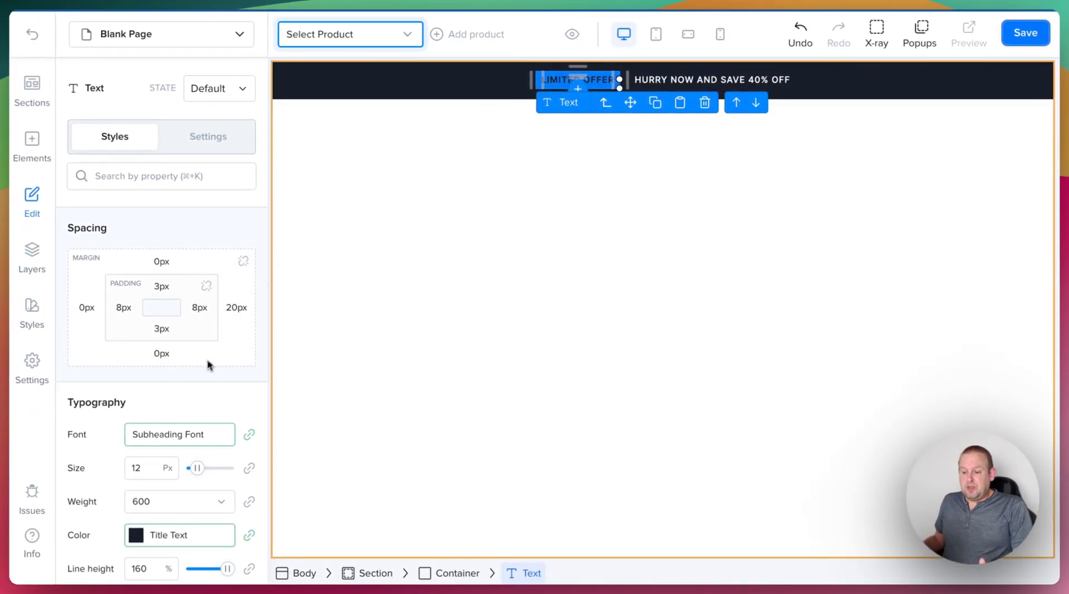
{"action": "scroll", "coordinate": [206, 367], "scroll_direction": "down", "scroll_amount": 5}
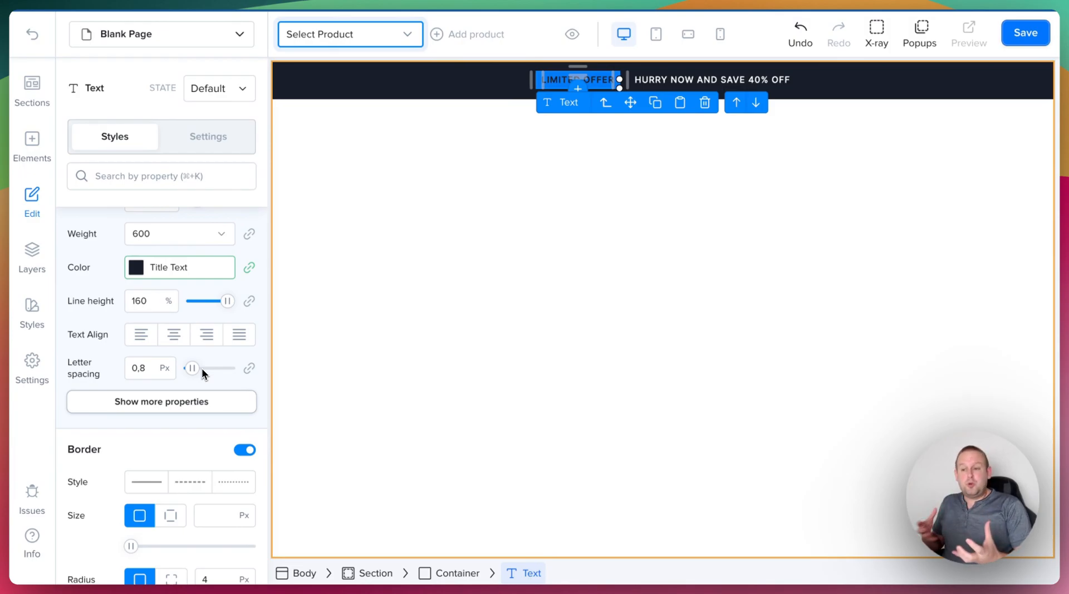
{"action": "scroll", "coordinate": [184, 367], "scroll_direction": "down", "scroll_amount": 6}
{"action": "scroll", "coordinate": [177, 378], "scroll_direction": "down", "scroll_amount": 7}
{"action": "left_click", "coordinate": [139, 313]}
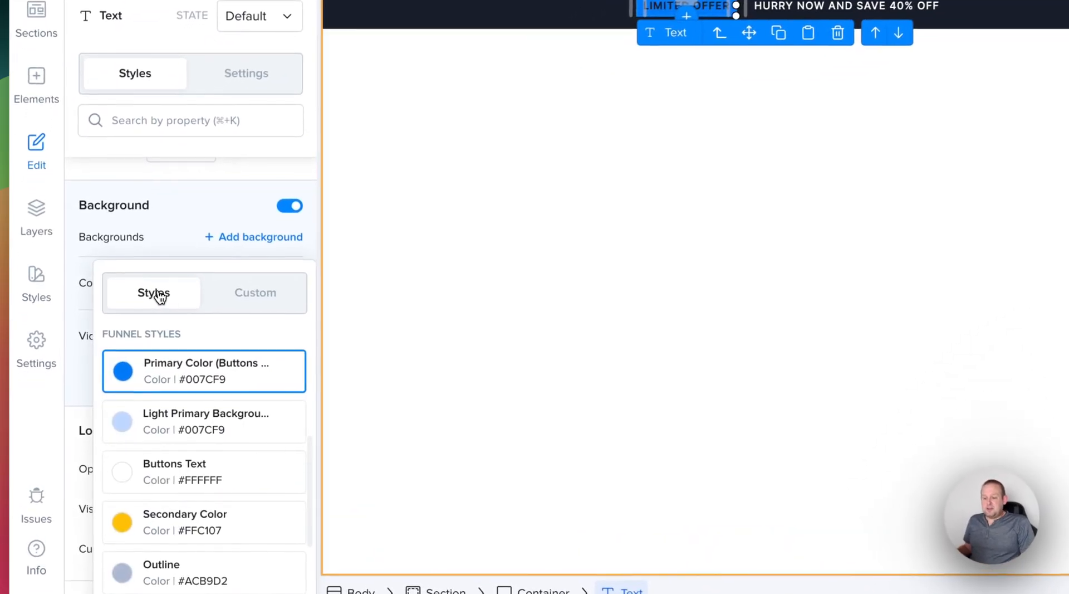
{"action": "left_click", "coordinate": [184, 468]}
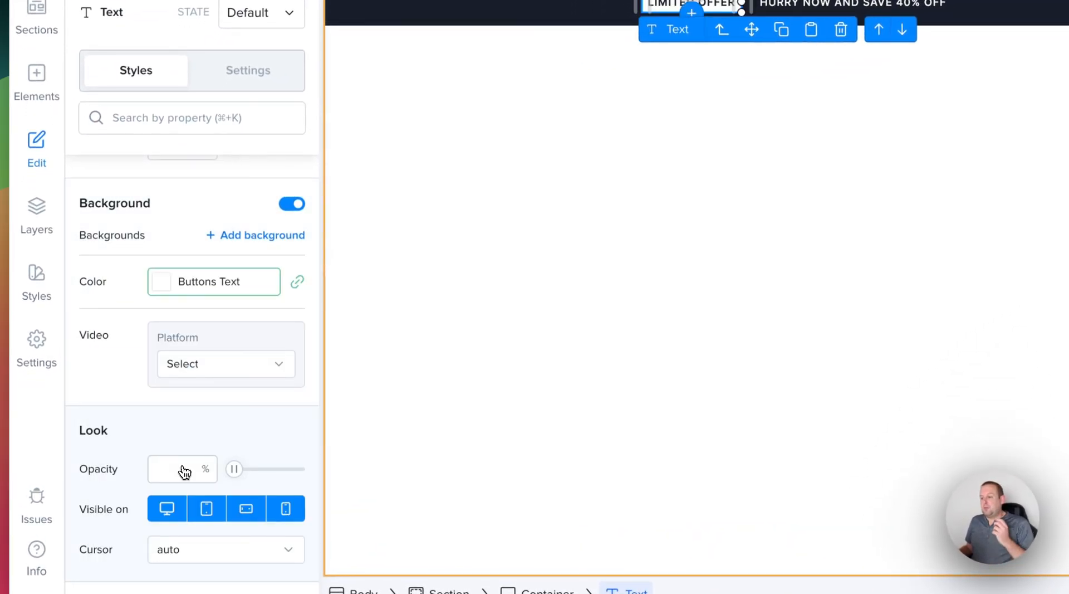
Set the font weight of the "LIMITED OFFER" label to 900
{"action": "scroll", "coordinate": [262, 290], "scroll_direction": "up", "scroll_amount": 10}
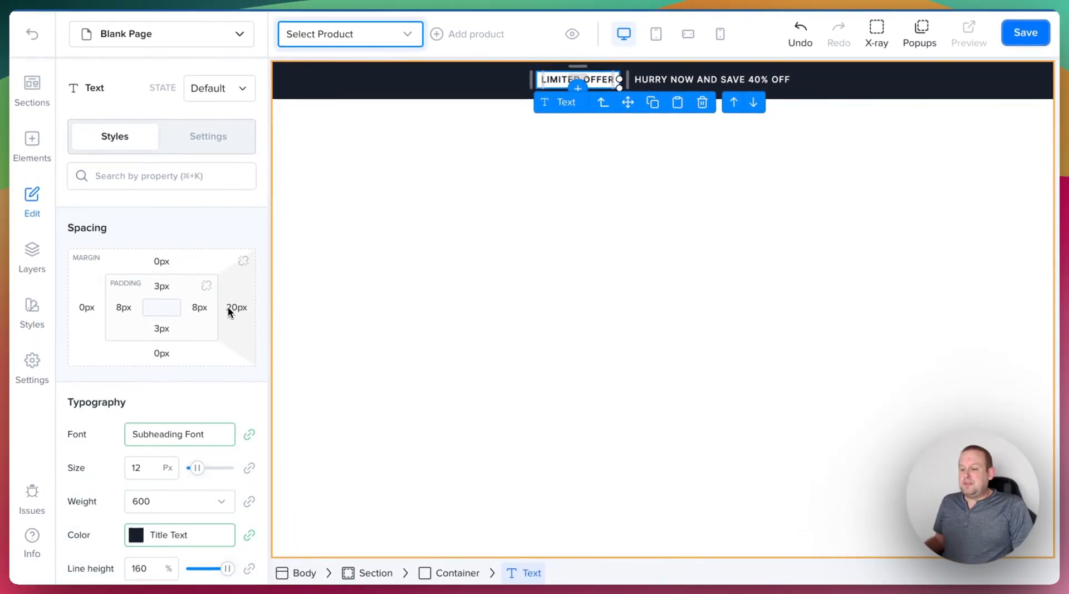
{"action": "scroll", "coordinate": [228, 307], "scroll_direction": "down", "scroll_amount": 5}
{"action": "scroll", "coordinate": [229, 309], "scroll_direction": "up", "scroll_amount": 2}
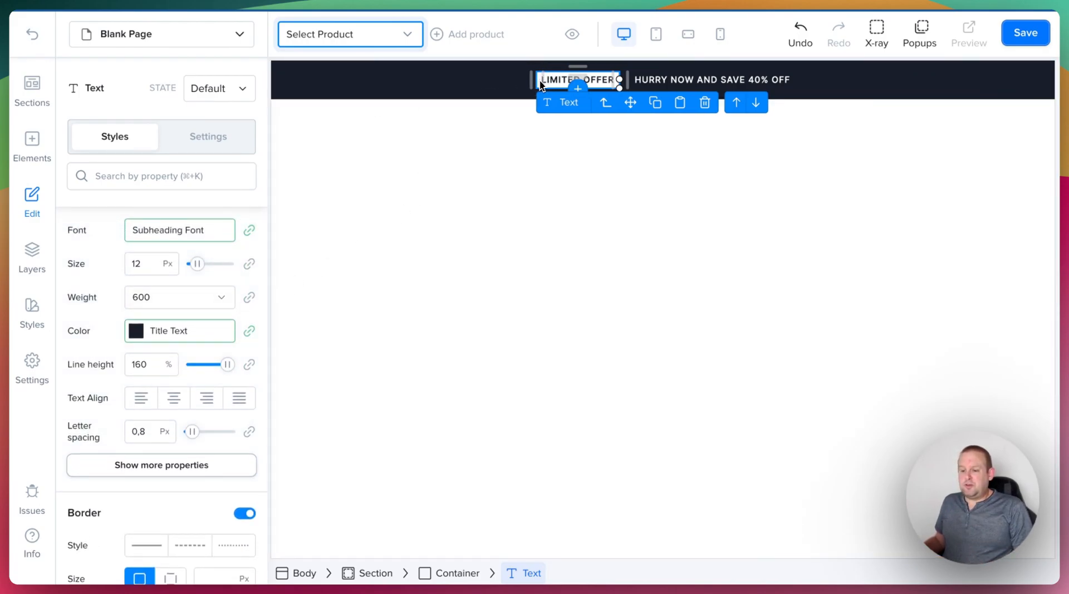
{"action": "left_click", "coordinate": [184, 297]}
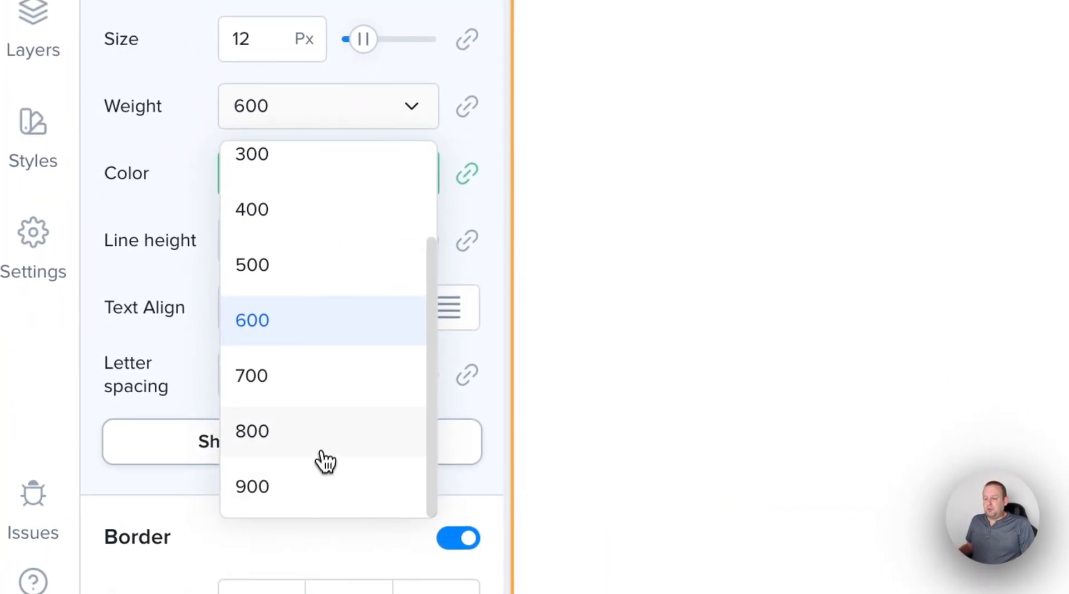
{"action": "left_click", "coordinate": [319, 485]}
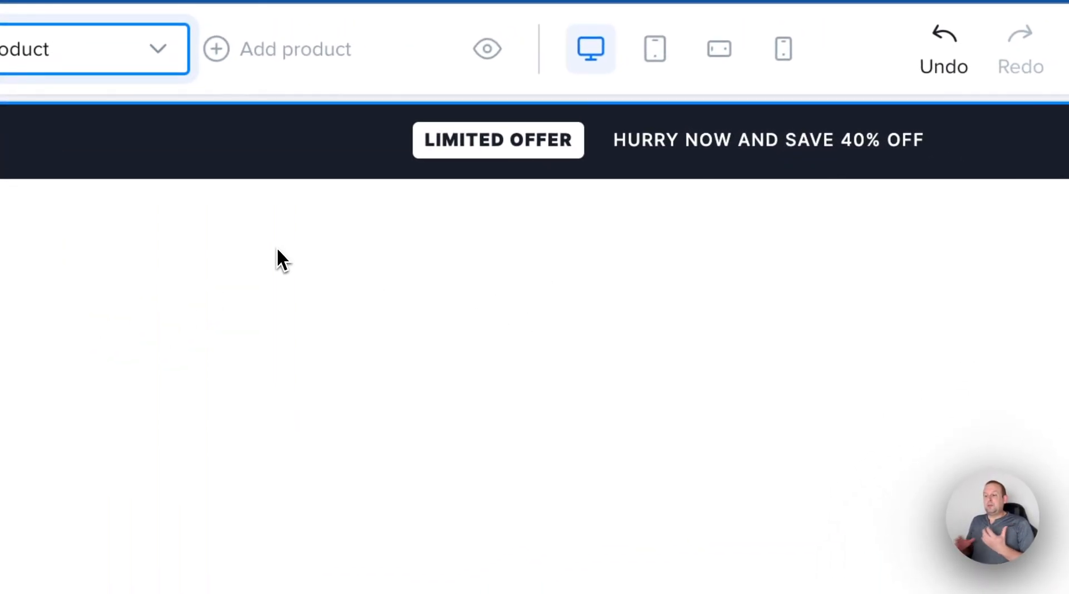
Give the banner text "HURRY NOW AND SAVE 40% OFF" the Secondary Color funnel style (#FFC107) and a font weight of 800
{"action": "left_click", "coordinate": [750, 140]}
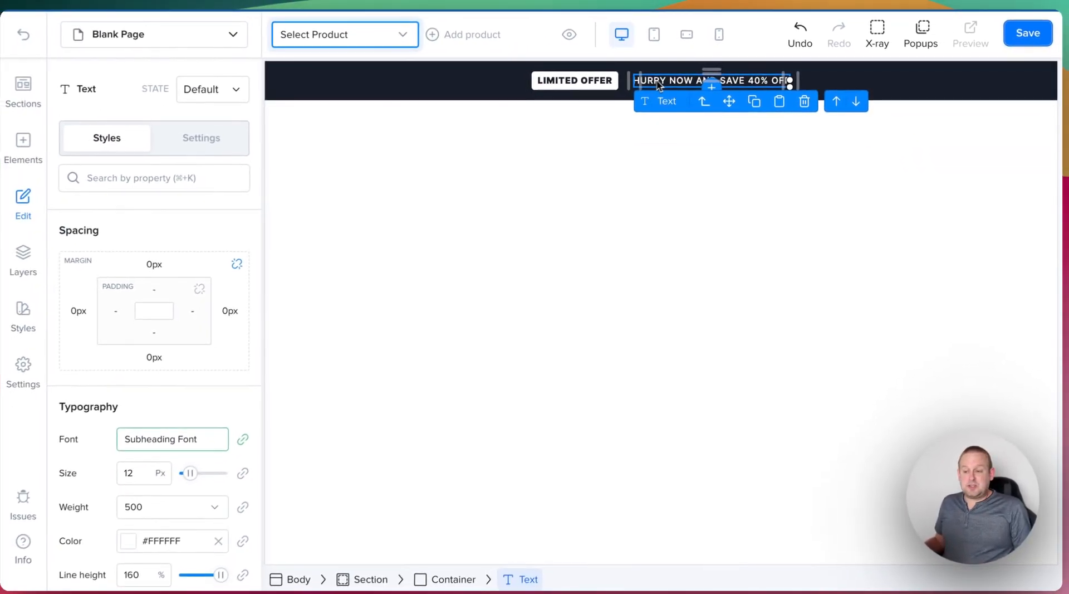
{"action": "scroll", "coordinate": [148, 318], "scroll_direction": "down", "scroll_amount": 5}
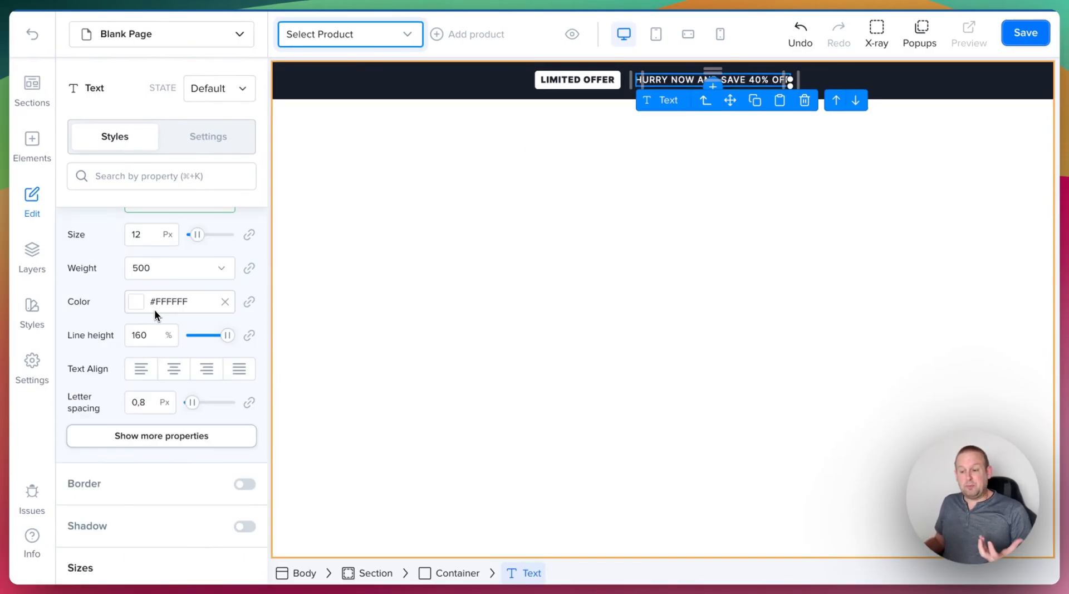
{"action": "left_click", "coordinate": [151, 306]}
{"action": "scroll", "coordinate": [190, 442], "scroll_direction": "down", "scroll_amount": 5}
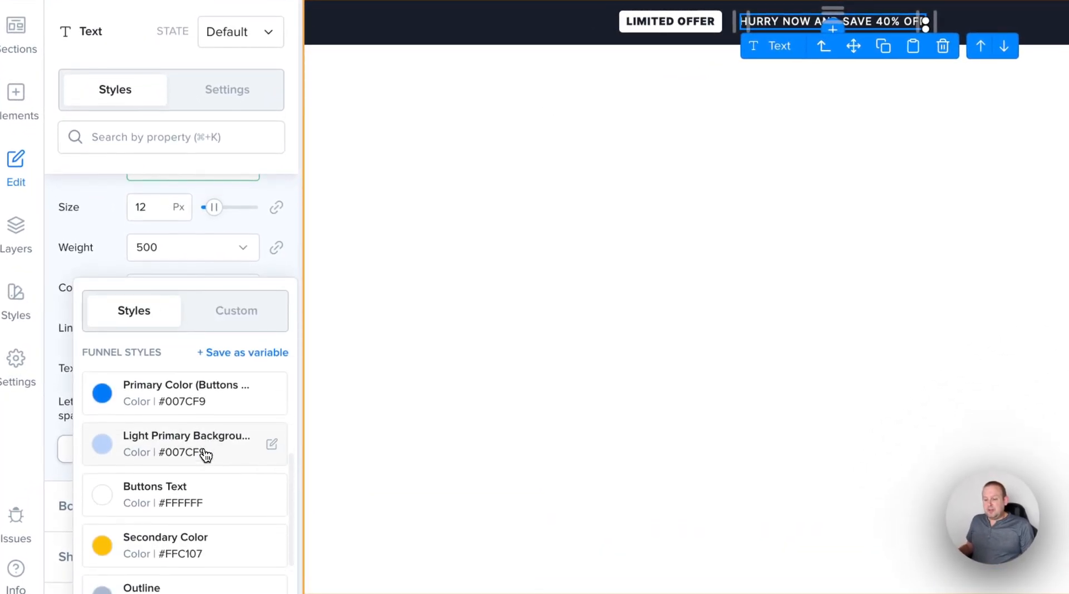
{"action": "left_click", "coordinate": [191, 457]}
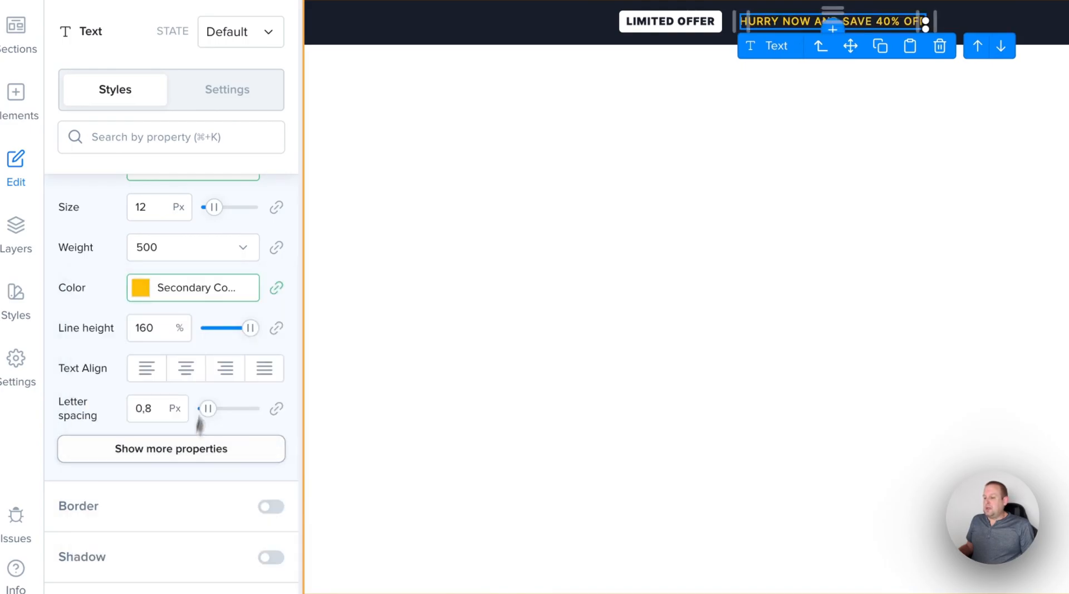
{"action": "left_click", "coordinate": [175, 247]}
{"action": "left_click", "coordinate": [175, 439]}
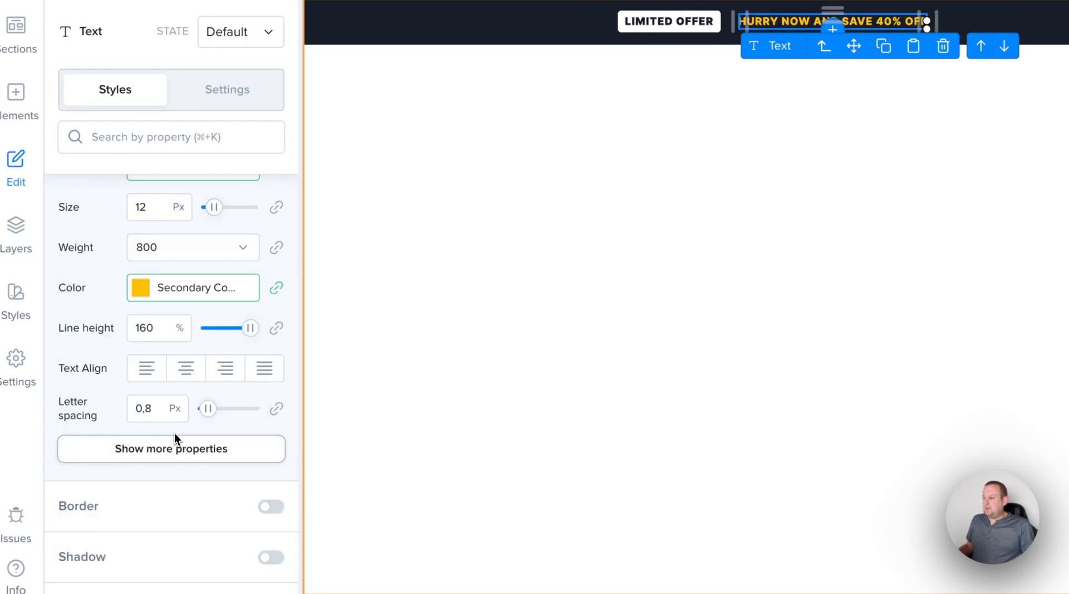
{"action": "left_click", "coordinate": [589, 337]}
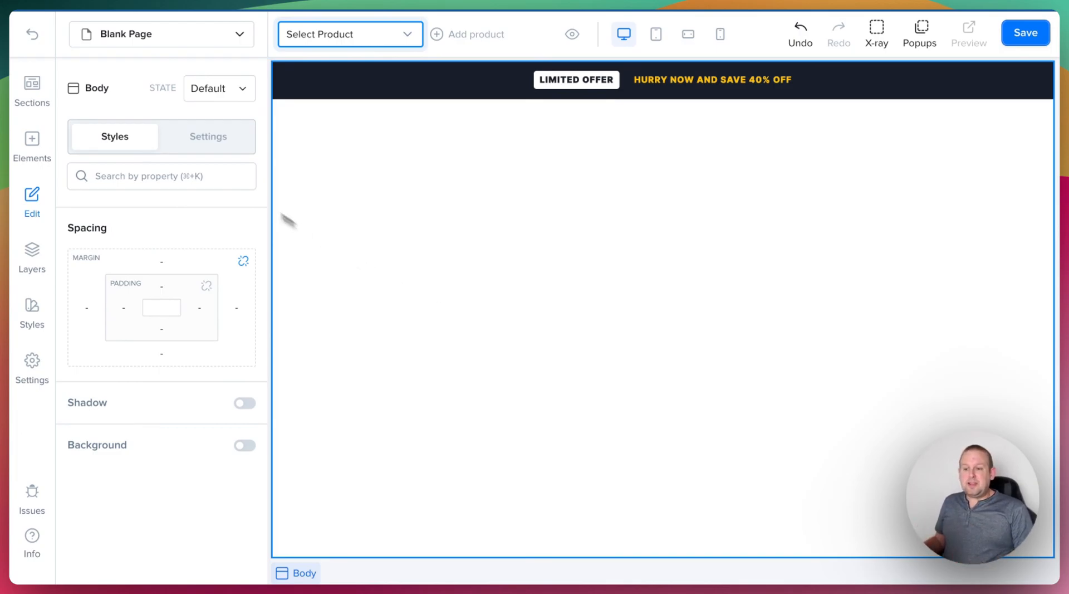
Add the Hero section "The only blueprint I used to build an online business" from the section library below the banner
{"action": "left_click", "coordinate": [32, 84]}
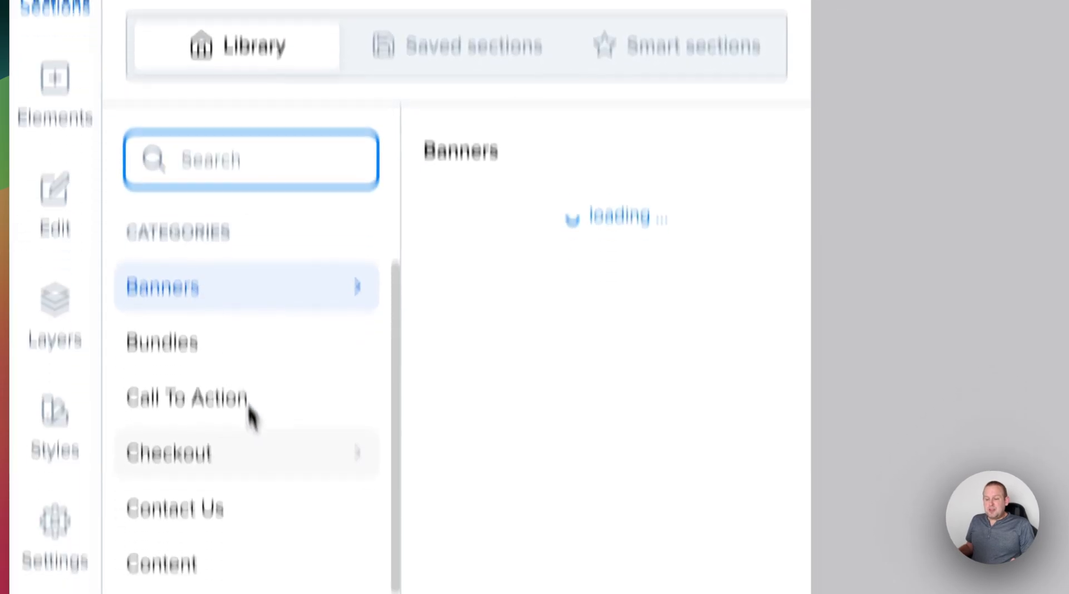
{"action": "scroll", "coordinate": [249, 415], "scroll_direction": "down", "scroll_amount": 3}
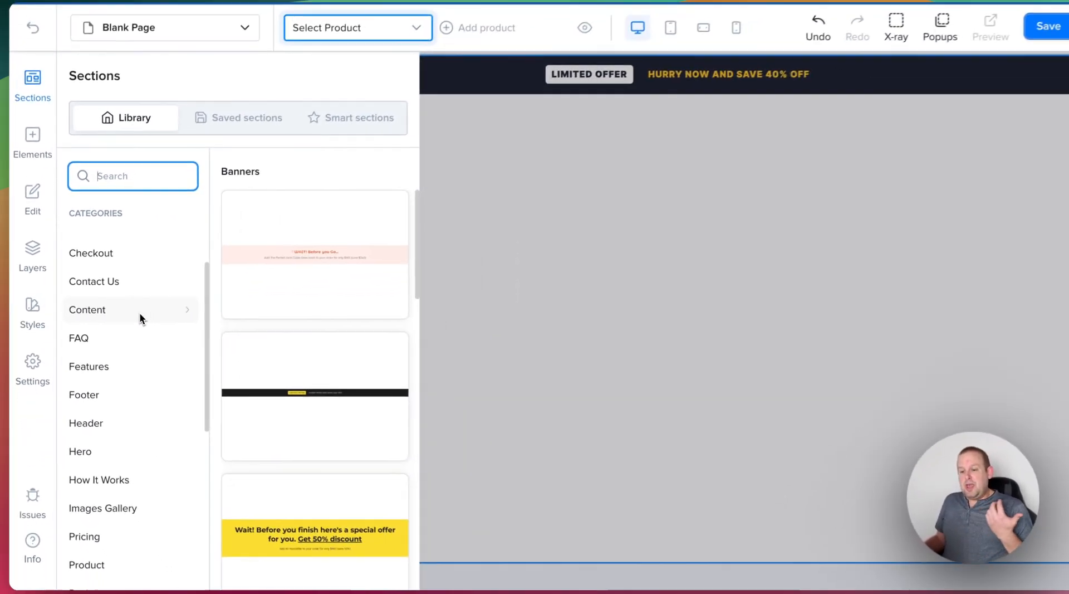
{"action": "scroll", "coordinate": [136, 312], "scroll_direction": "down", "scroll_amount": 2}
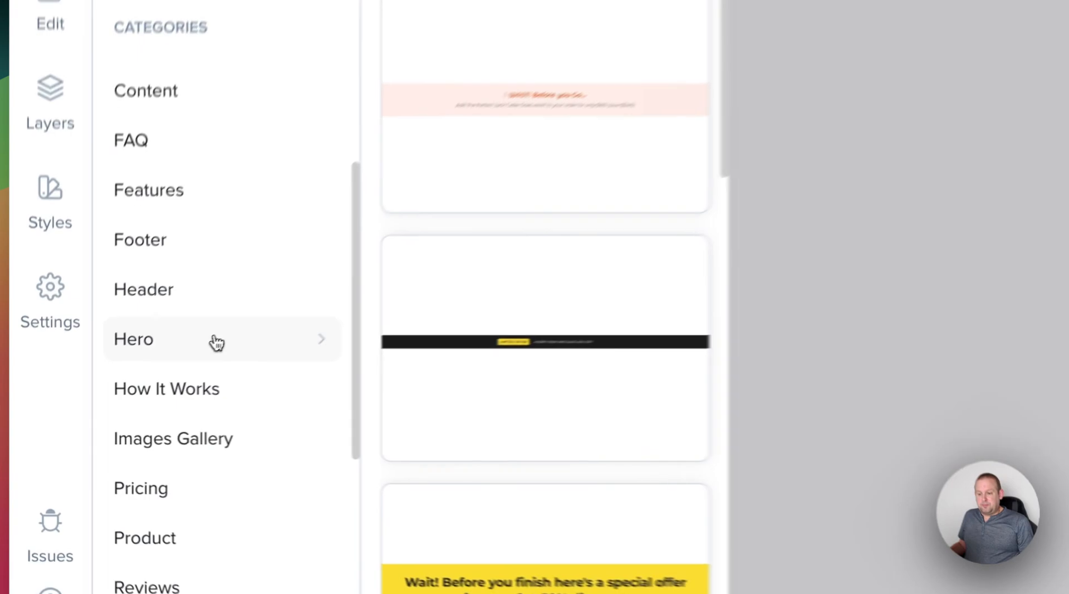
{"action": "left_click", "coordinate": [126, 389]}
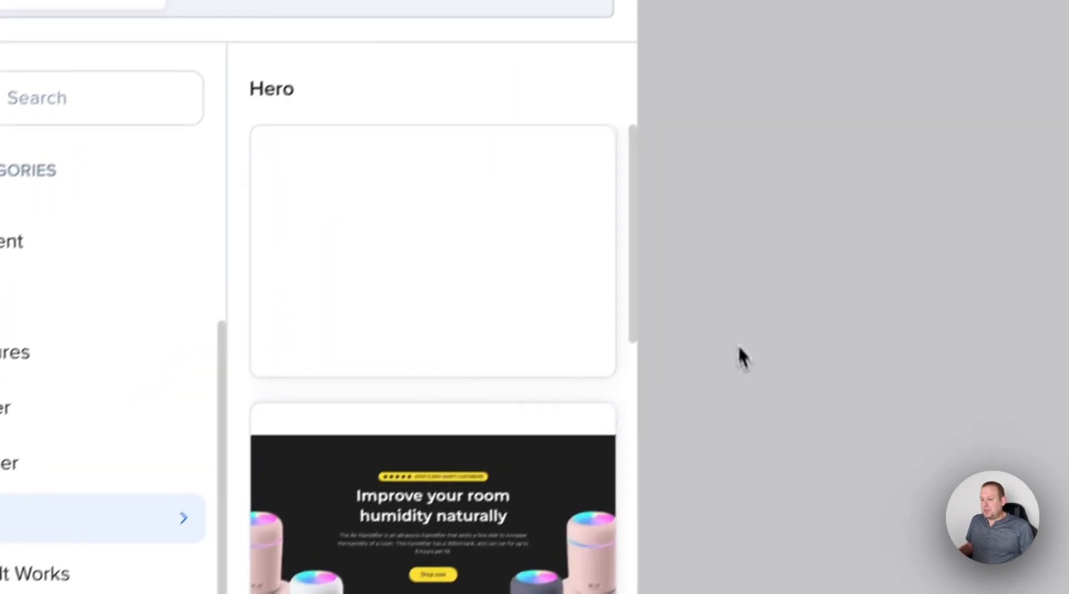
{"action": "mouse_move", "coordinate": [355, 289]}
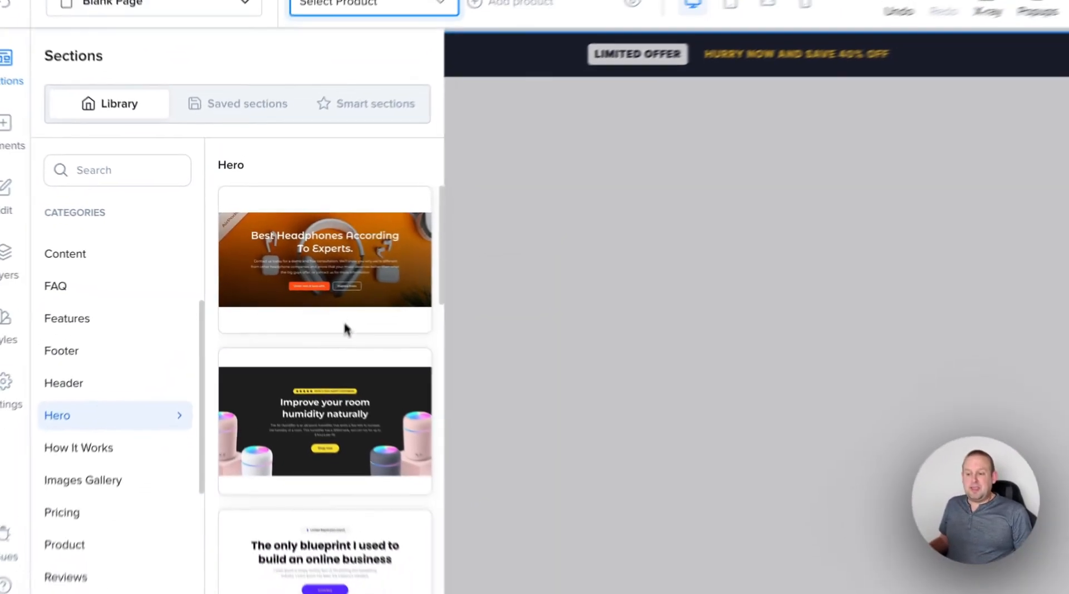
{"action": "scroll", "coordinate": [433, 335], "scroll_direction": "down", "scroll_amount": 2}
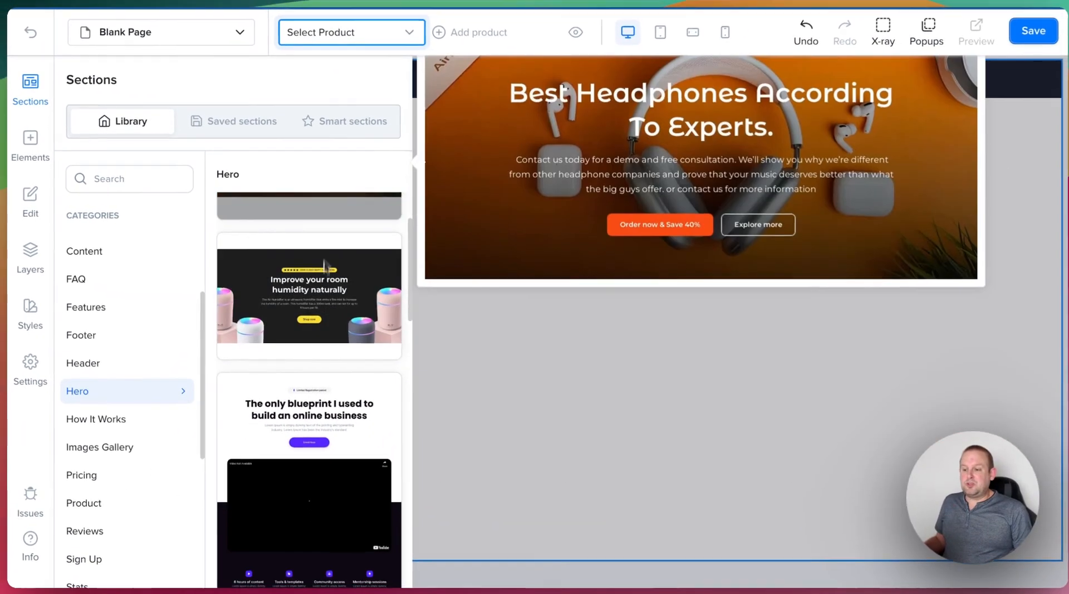
{"action": "scroll", "coordinate": [422, 228], "scroll_direction": "up", "scroll_amount": 1}
{"action": "scroll", "coordinate": [314, 231], "scroll_direction": "up", "scroll_amount": 1}
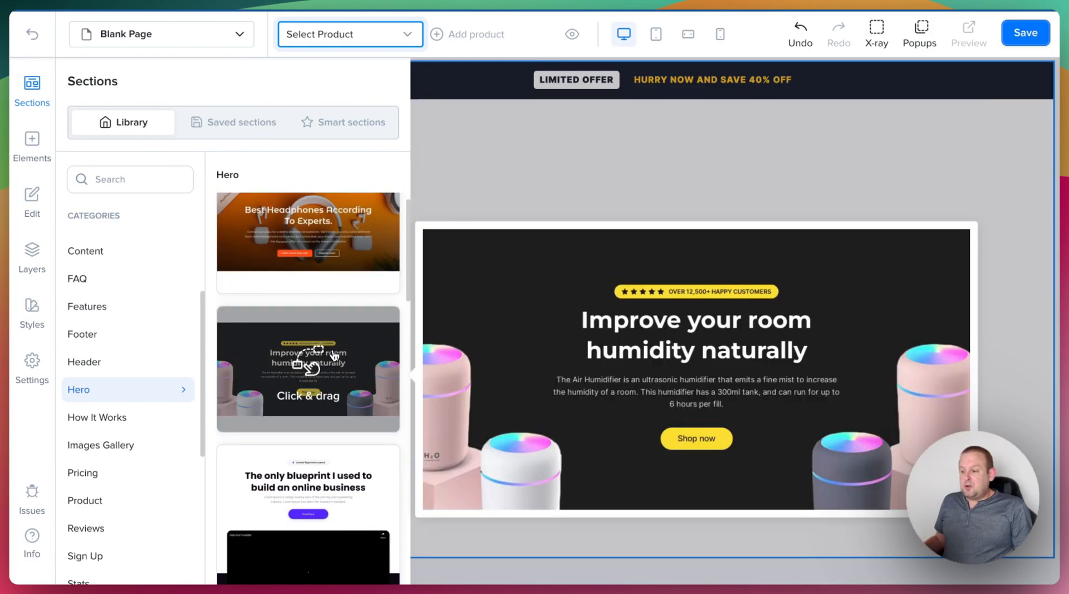
{"action": "scroll", "coordinate": [334, 356], "scroll_direction": "down", "scroll_amount": 3}
{"action": "scroll", "coordinate": [334, 356], "scroll_direction": "down", "scroll_amount": 1}
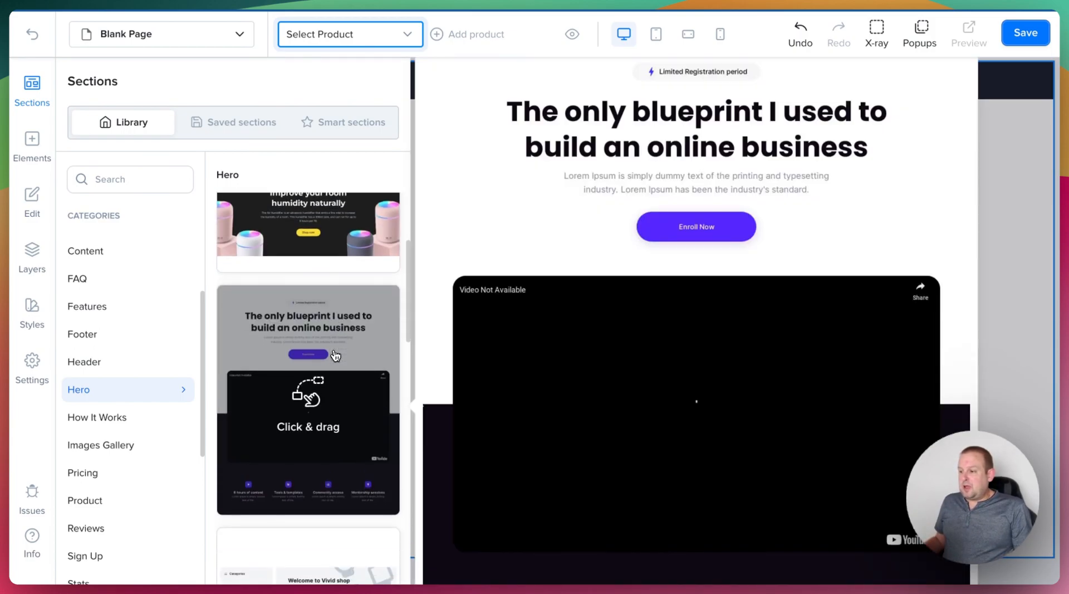
{"action": "left_click_drag", "start_coordinate": [335, 356], "coordinate": [680, 239]}
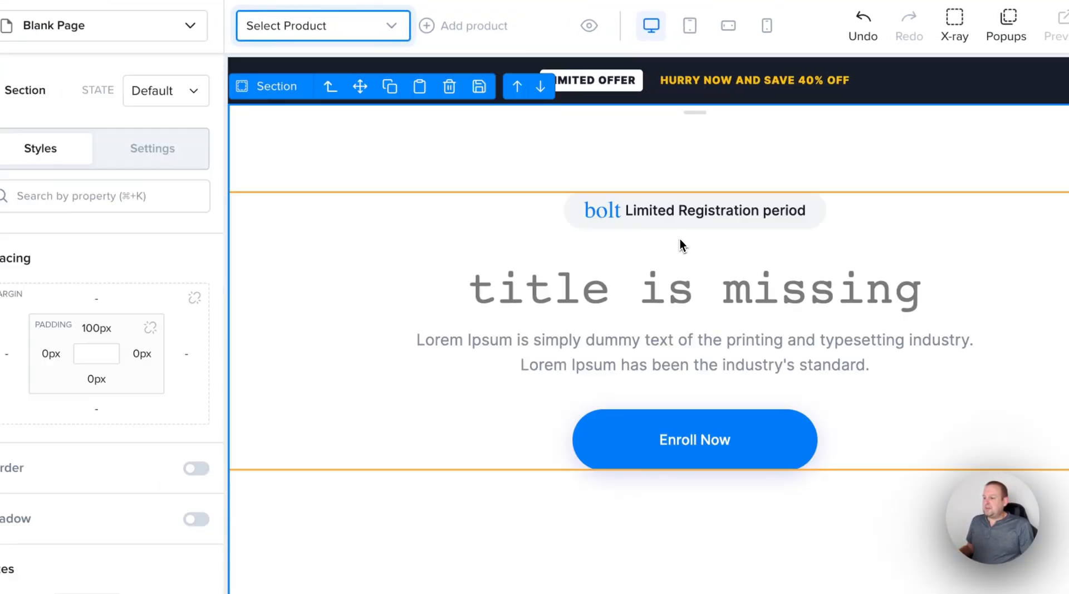
Assign the product "The Best Food Chopper" to the page and select the hero heading linked to the product title
{"action": "scroll", "coordinate": [638, 237], "scroll_direction": "down", "scroll_amount": 2}
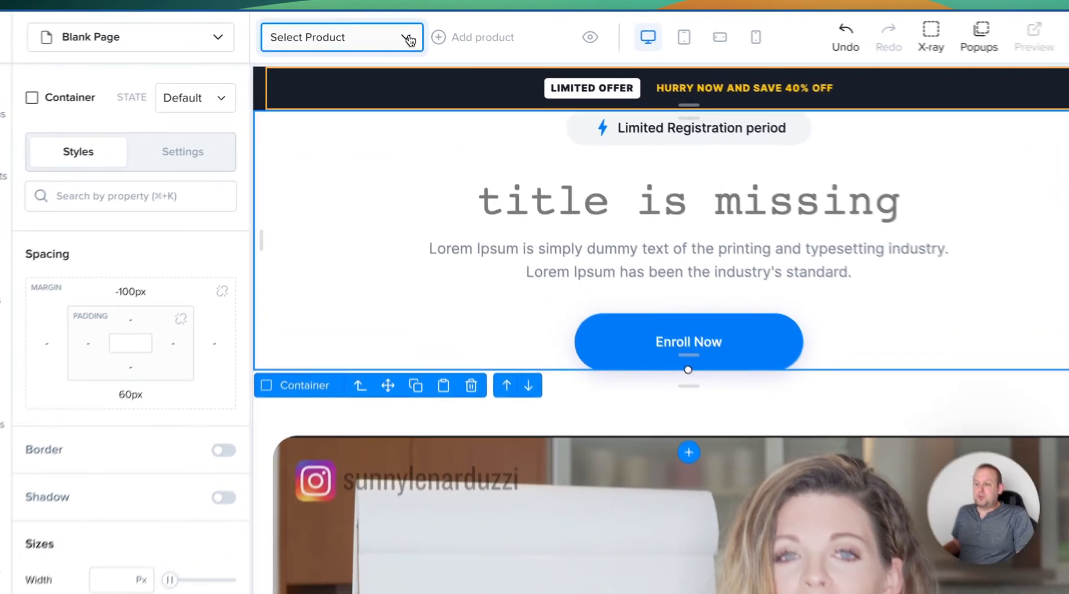
{"action": "left_click", "coordinate": [416, 37]}
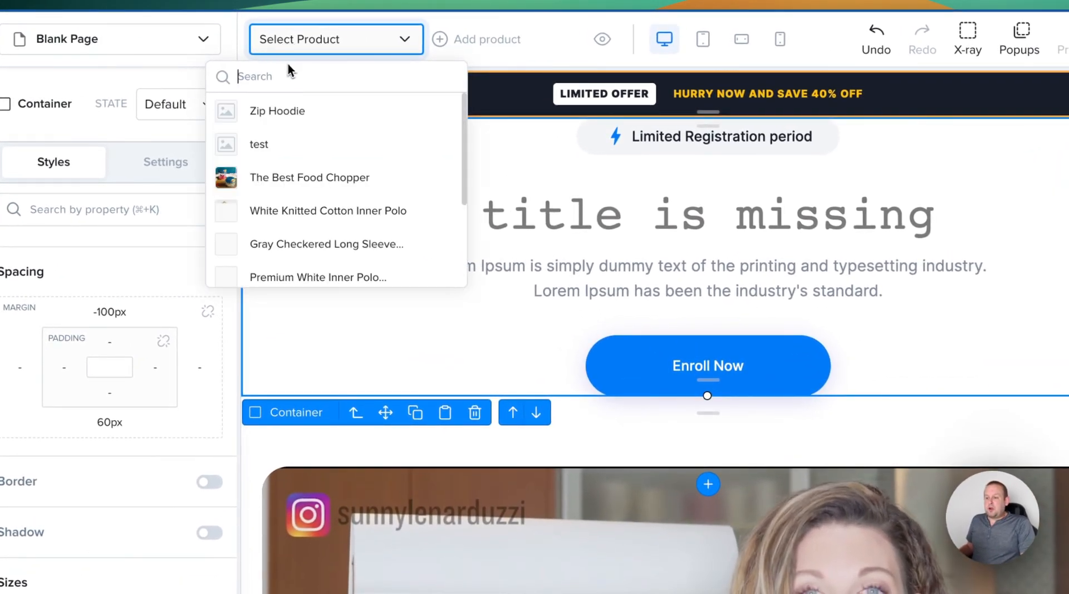
{"action": "left_click", "coordinate": [306, 177]}
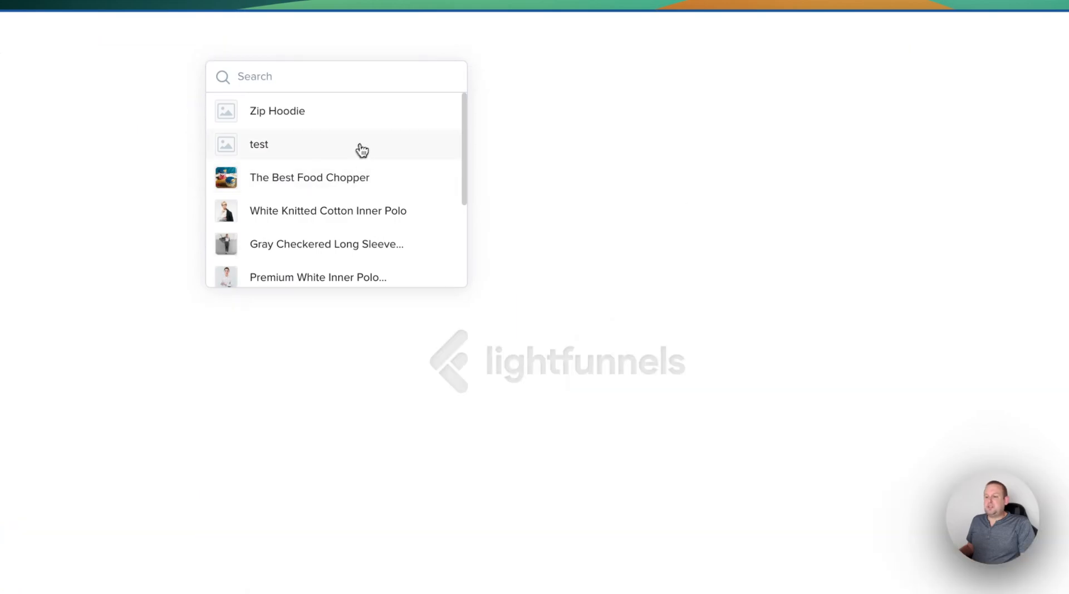
{"action": "left_click", "coordinate": [607, 218]}
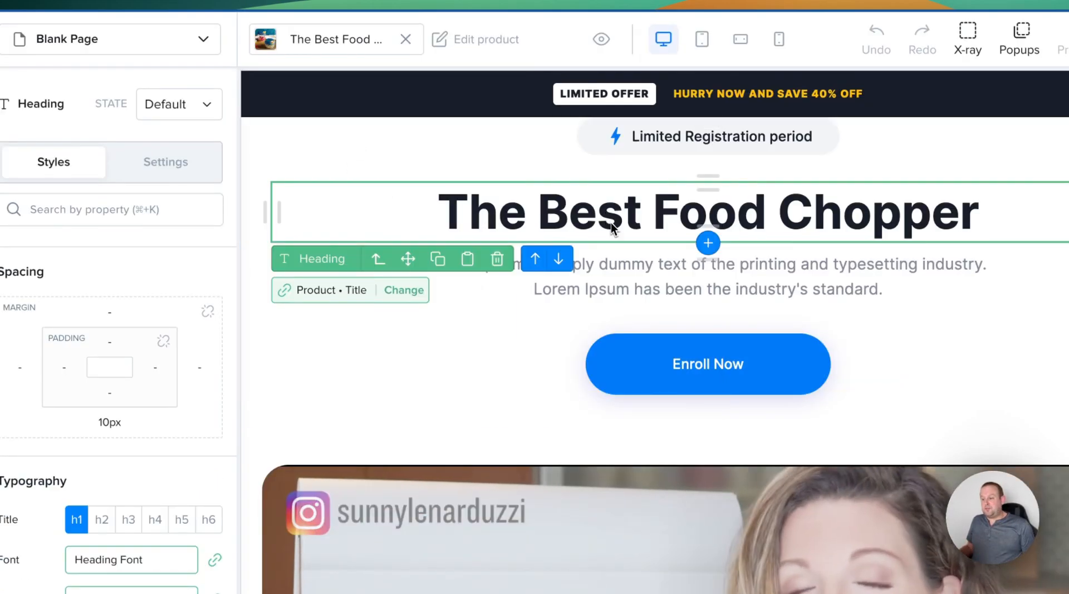
Link the hero's placeholder paragraph to dynamic content, using Product • Description as its text source
{"action": "left_click", "coordinate": [696, 279]}
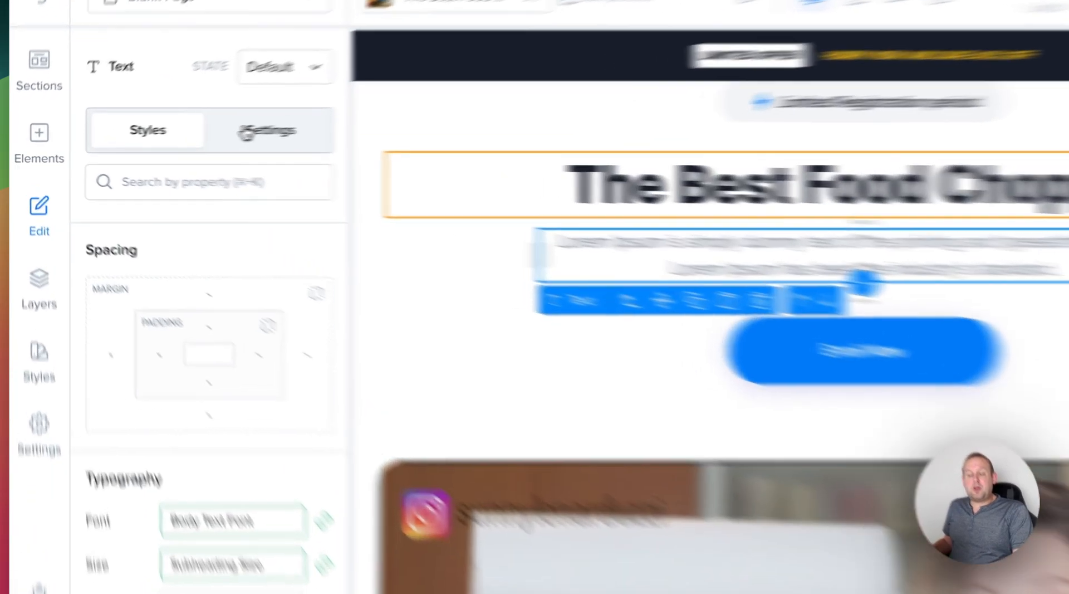
{"action": "left_click", "coordinate": [173, 138]}
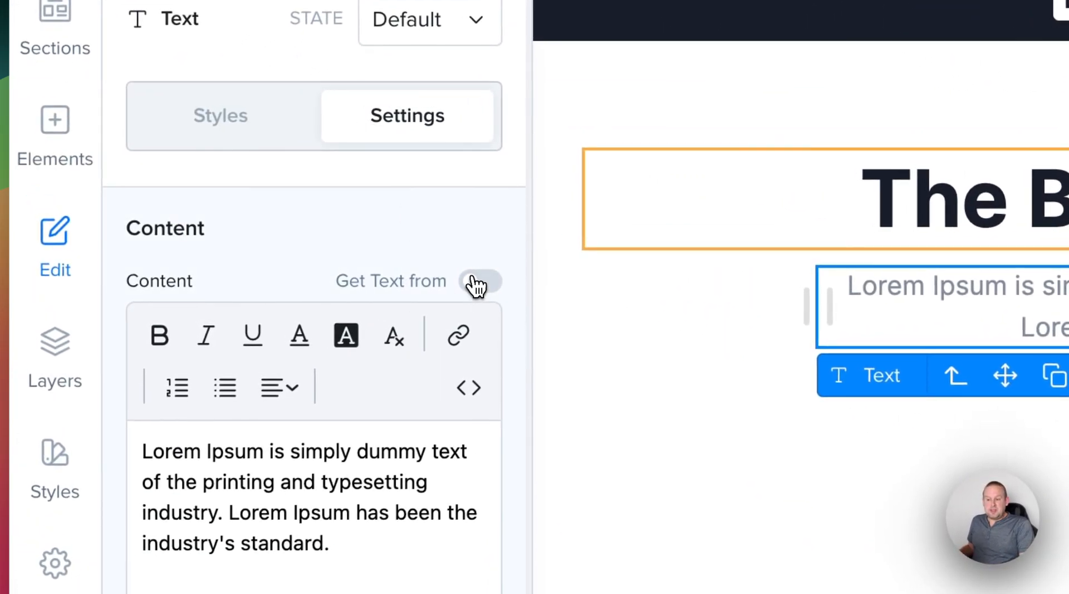
{"action": "left_click", "coordinate": [475, 285]}
{"action": "left_click", "coordinate": [576, 410]}
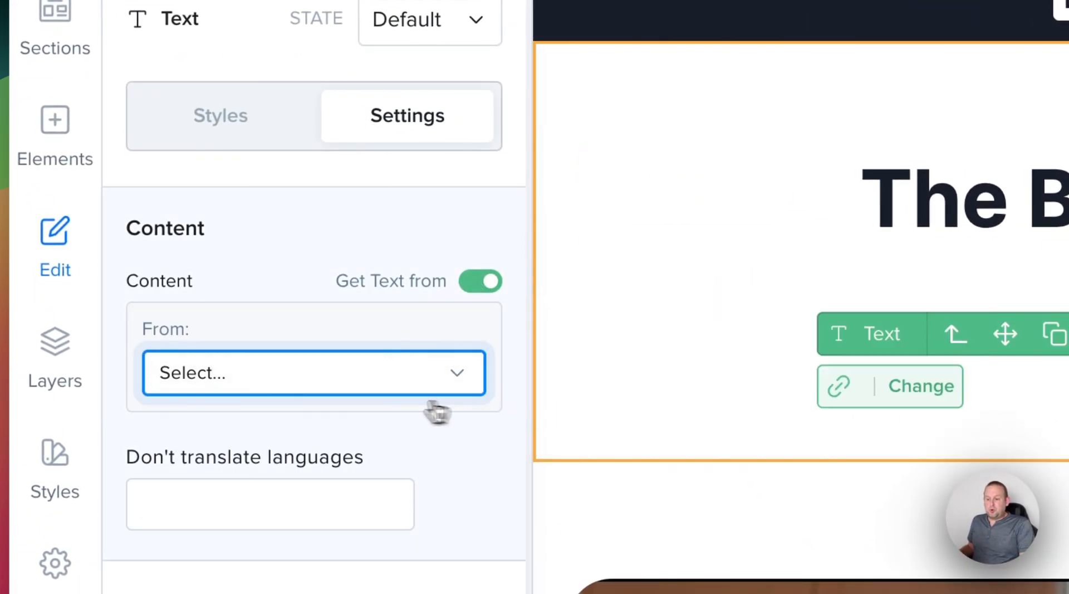
{"action": "left_click", "coordinate": [373, 379]}
{"action": "left_click", "coordinate": [291, 440]}
{"action": "scroll", "coordinate": [348, 551], "scroll_direction": "down", "scroll_amount": 2}
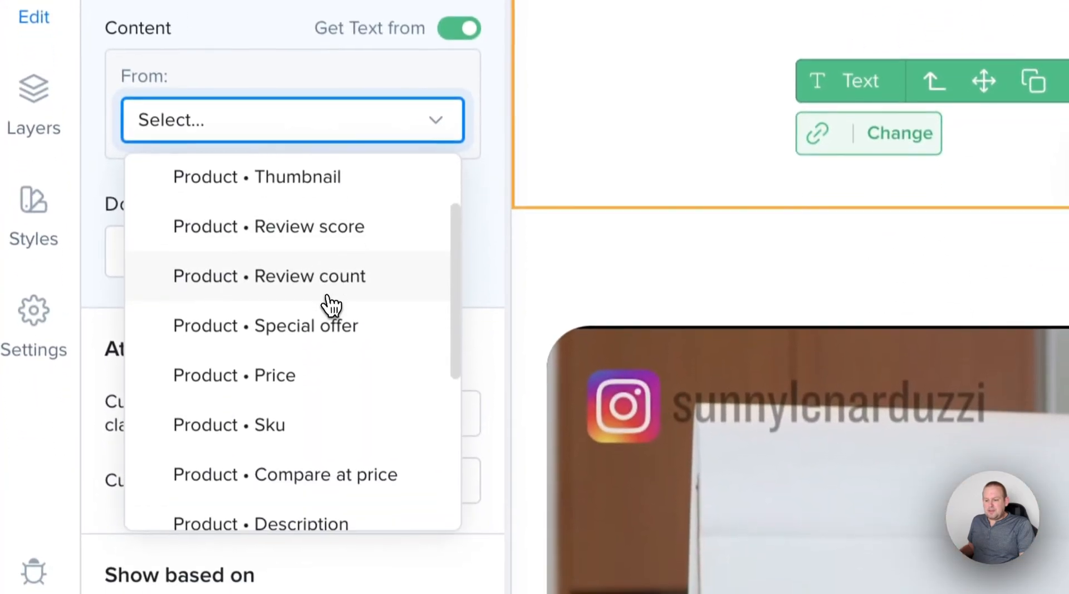
{"action": "scroll", "coordinate": [331, 305], "scroll_direction": "down", "scroll_amount": 3}
{"action": "left_click", "coordinate": [329, 390]}
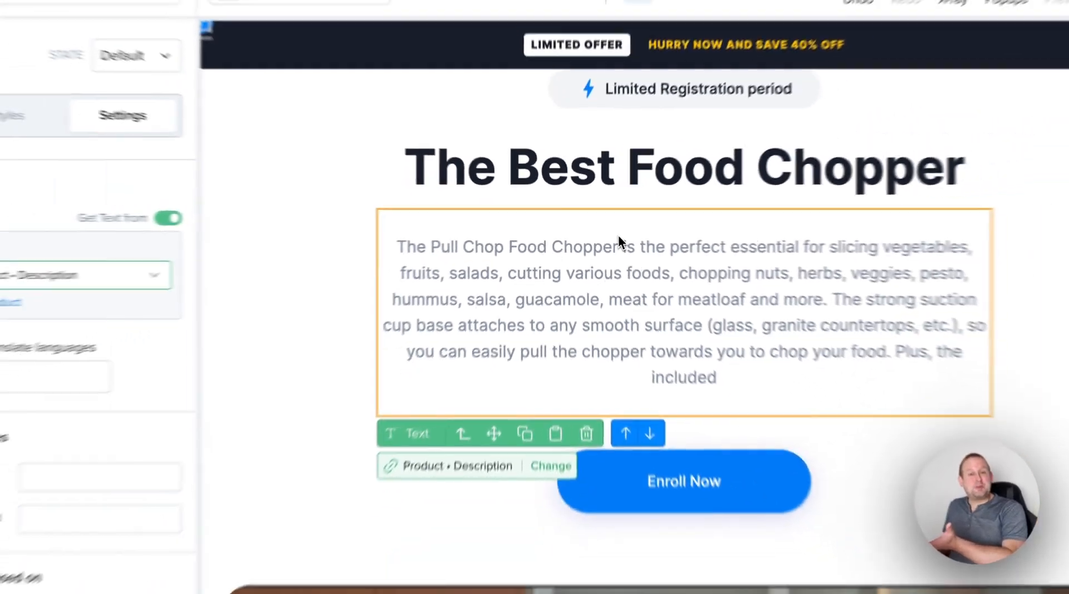
Set the background color of the hero's "Enroll Now" button to the Secondary Color funnel style (#FFC107)
{"action": "scroll", "coordinate": [931, 278], "scroll_direction": "down", "scroll_amount": 3}
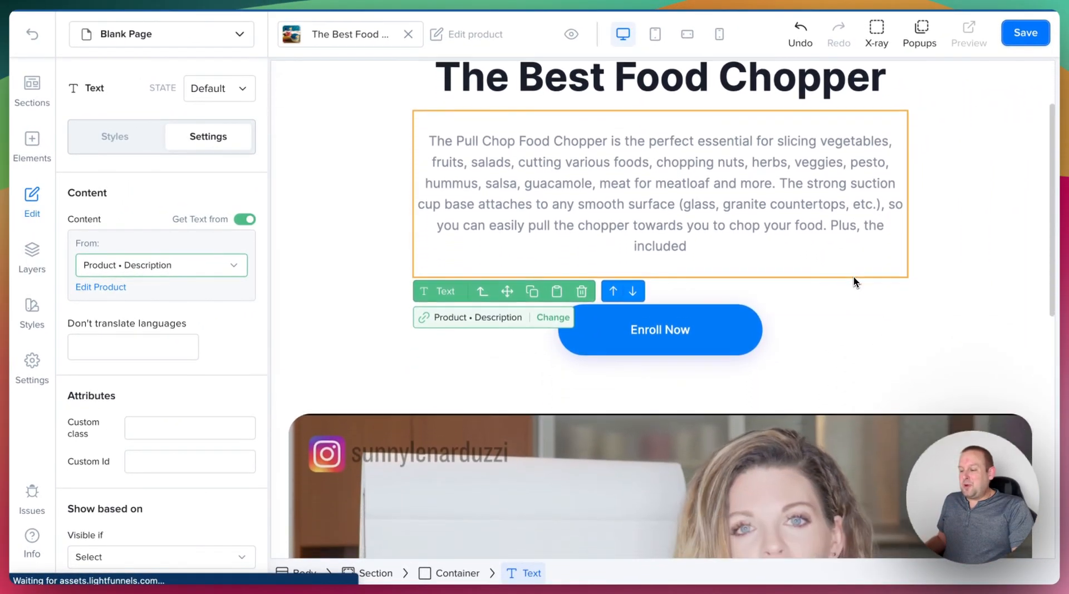
{"action": "scroll", "coordinate": [854, 277], "scroll_direction": "down", "scroll_amount": 2}
{"action": "left_click", "coordinate": [659, 285]}
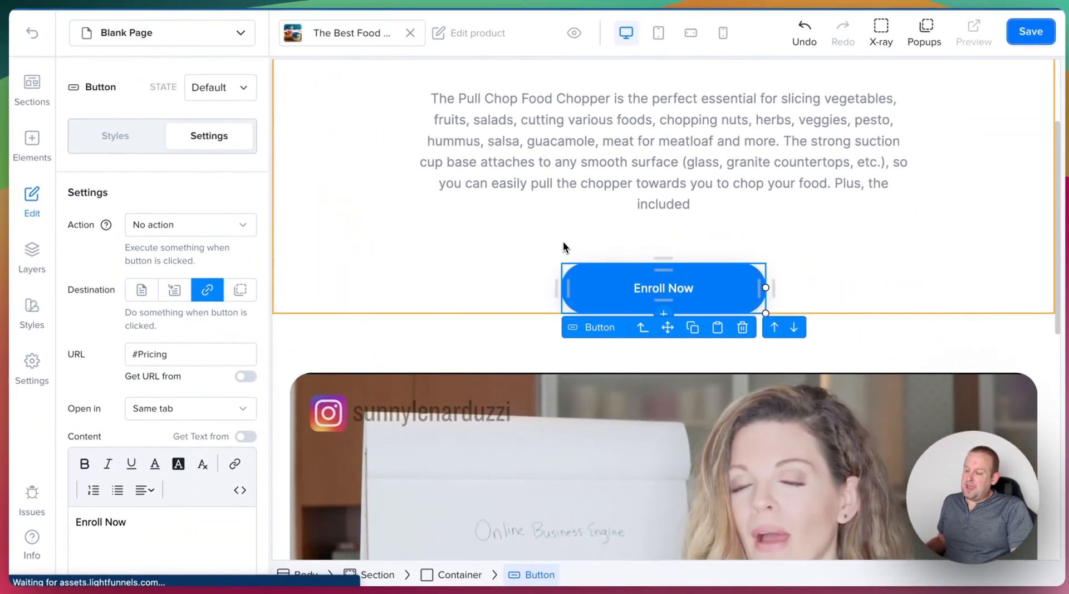
{"action": "scroll", "coordinate": [173, 322], "scroll_direction": "down", "scroll_amount": 1}
{"action": "scroll", "coordinate": [174, 321], "scroll_direction": "down", "scroll_amount": 5}
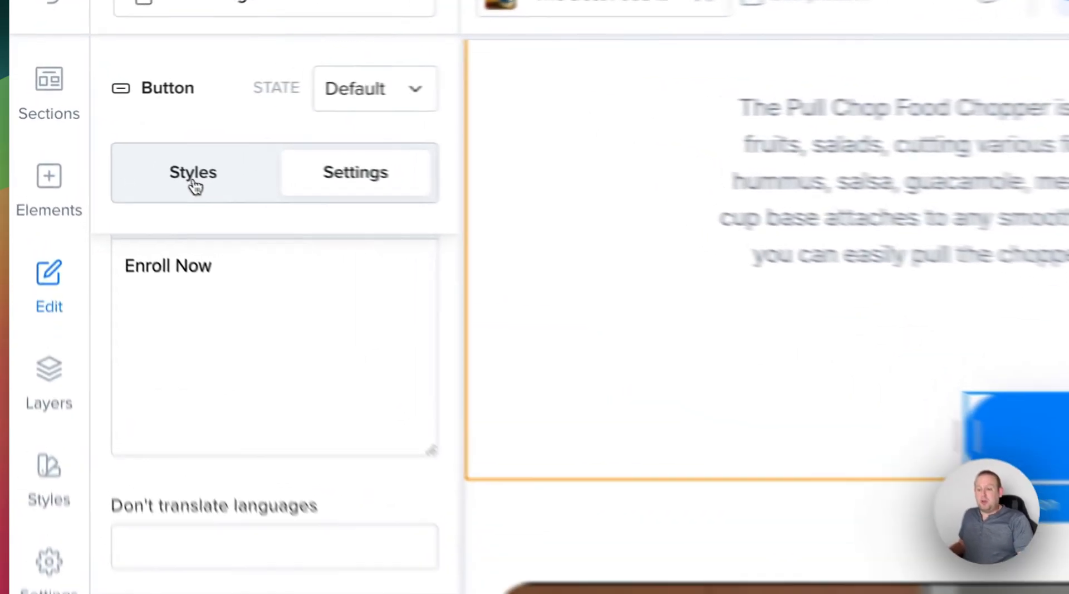
{"action": "left_click", "coordinate": [115, 145]}
{"action": "scroll", "coordinate": [306, 401], "scroll_direction": "down", "scroll_amount": 10}
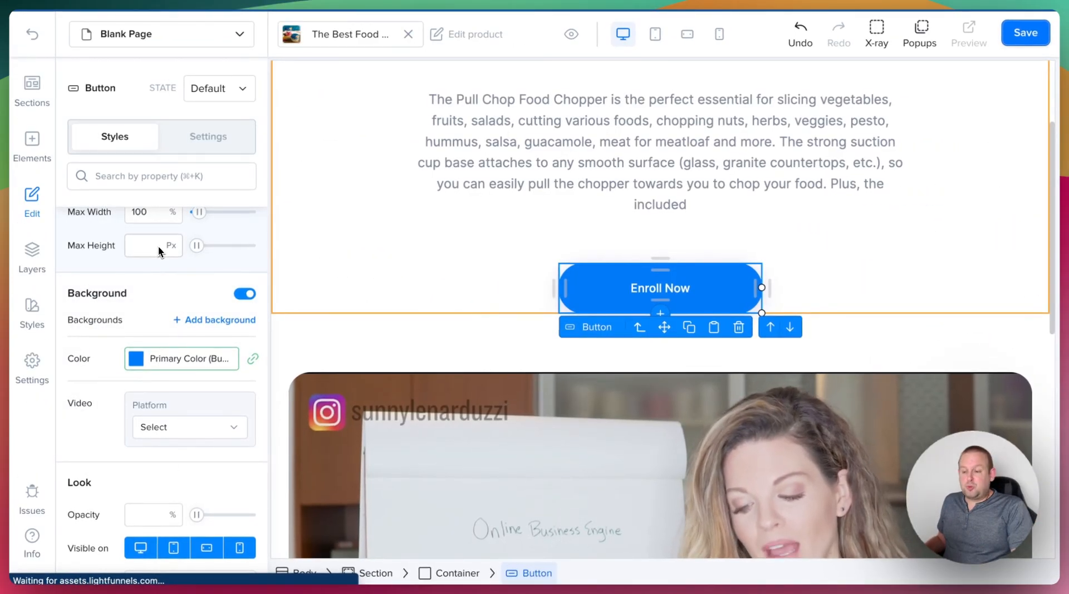
{"action": "scroll", "coordinate": [158, 245], "scroll_direction": "down", "scroll_amount": 3}
{"action": "left_click", "coordinate": [184, 234]}
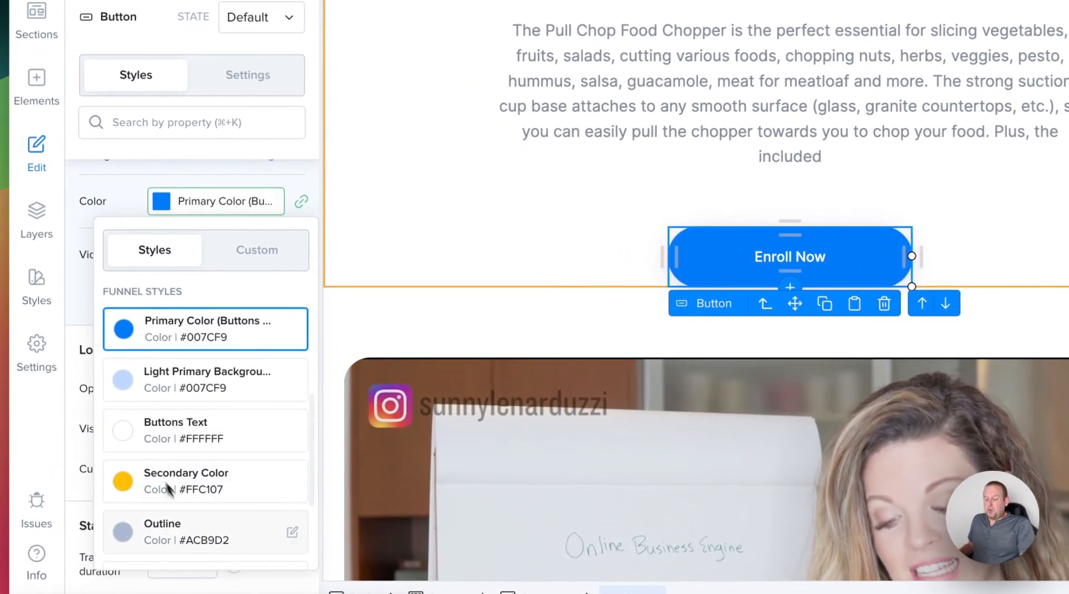
{"action": "left_click", "coordinate": [159, 476]}
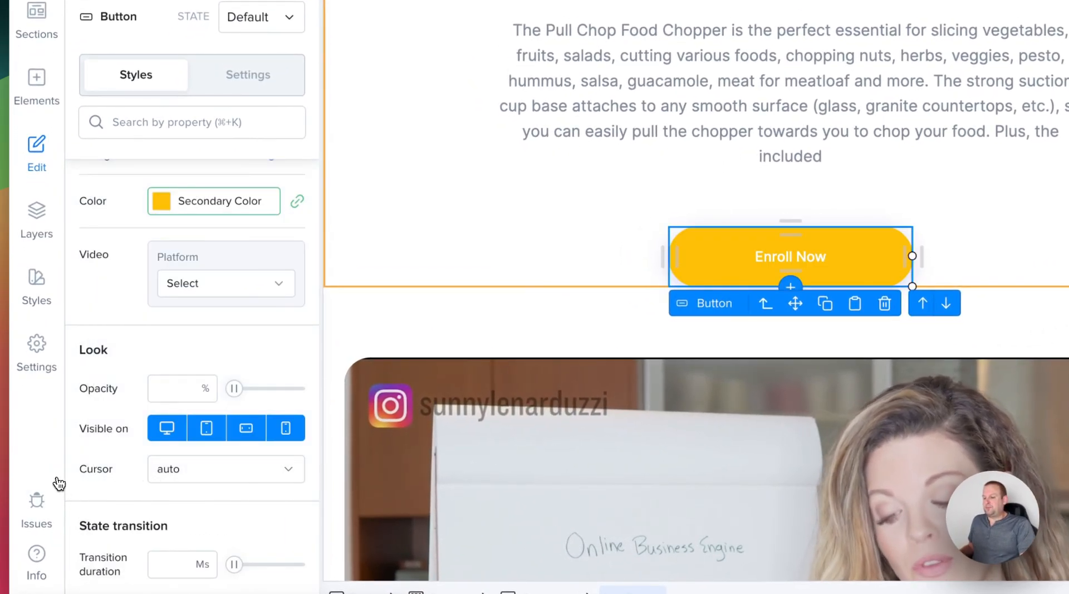
Replace the "Enroll Now" button's background with a custom yellow slightly lighter than #FFBF00
{"action": "left_click", "coordinate": [184, 199]}
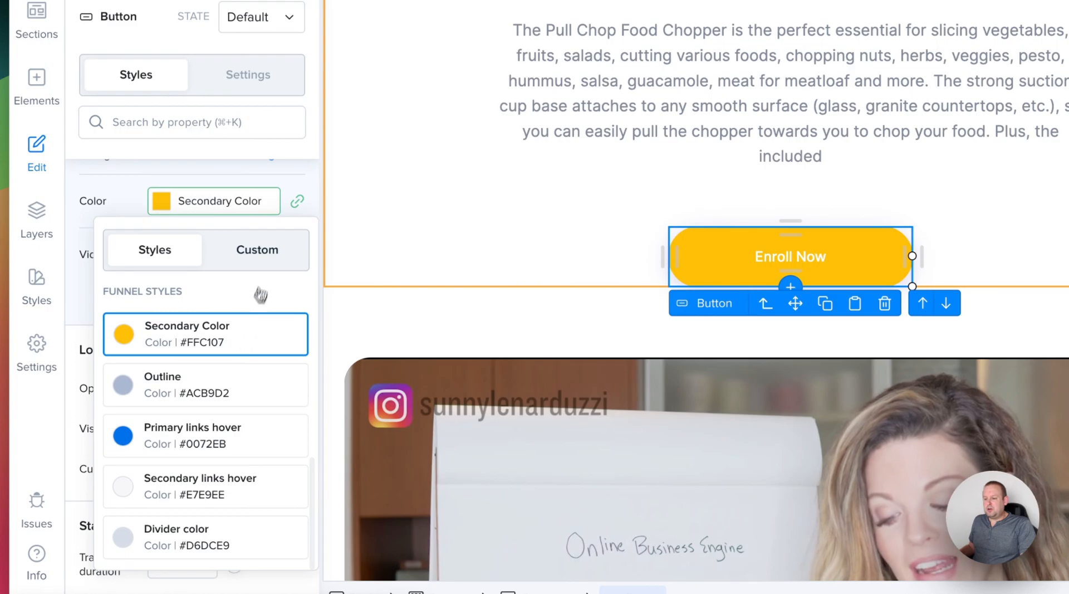
{"action": "left_click", "coordinate": [268, 256]}
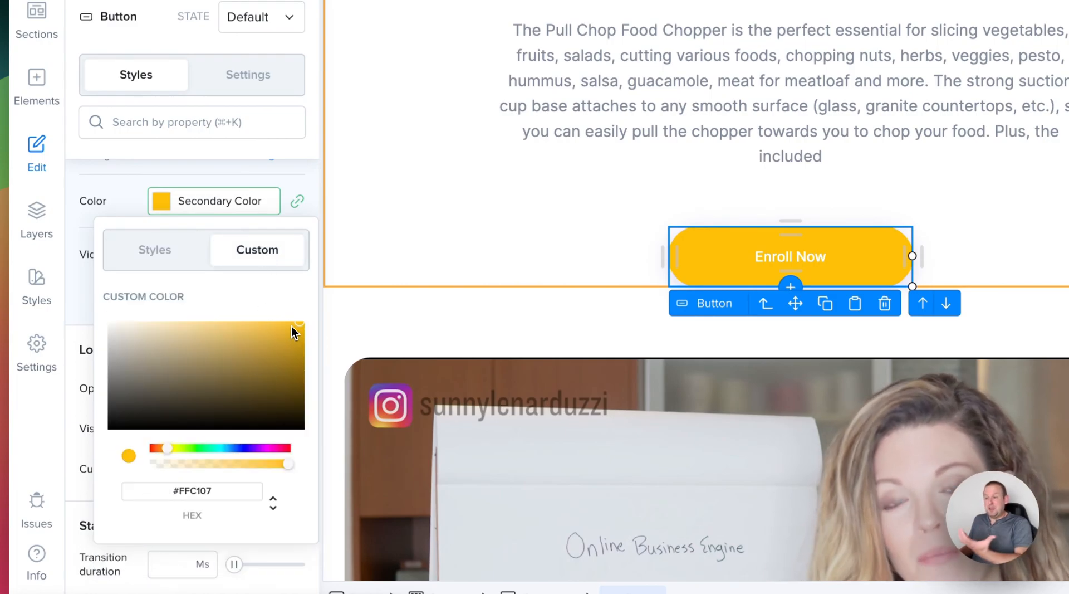
{"action": "left_click_drag", "start_coordinate": [296, 326], "coordinate": [315, 322]}
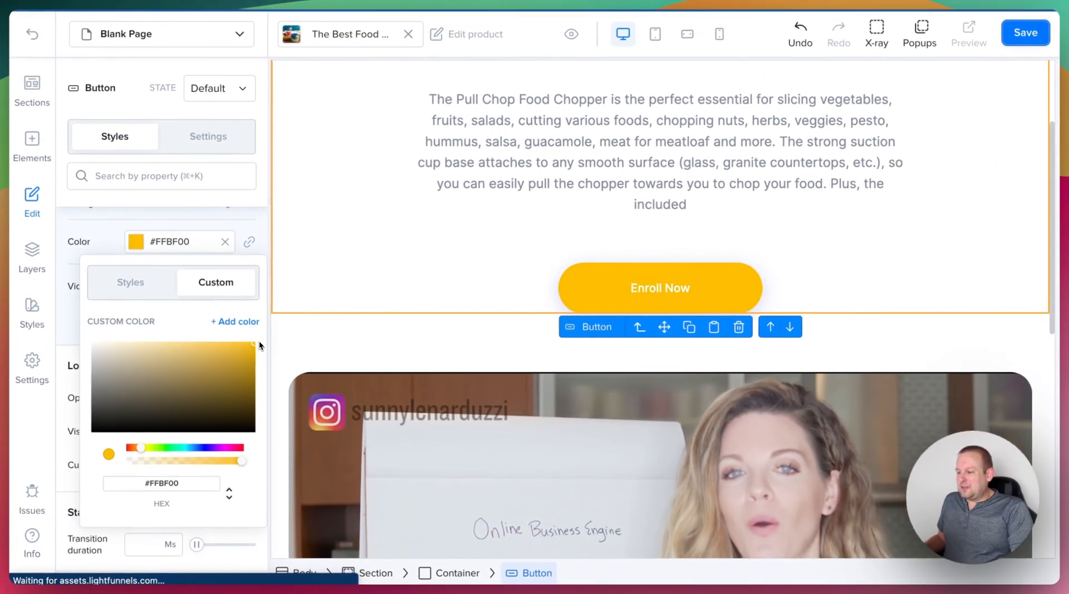
{"action": "left_click_drag", "start_coordinate": [259, 345], "coordinate": [242, 343]}
{"action": "scroll", "coordinate": [668, 223], "scroll_direction": "up", "scroll_amount": 1}
{"action": "left_click", "coordinate": [814, 327]}
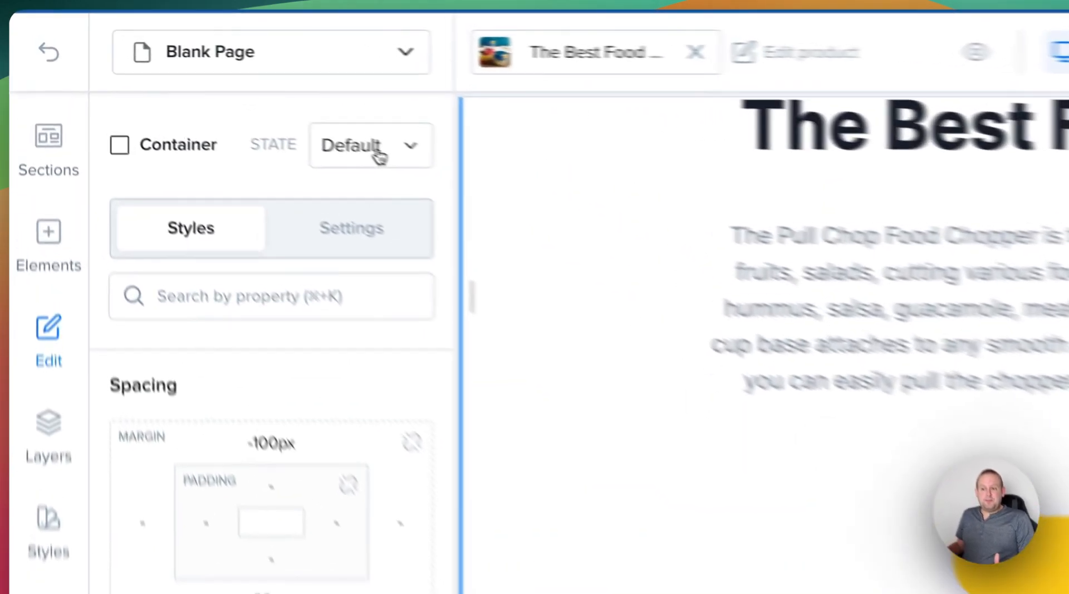
Set the "Enroll Now" button's background color in the Hover state to the Light Primary Background funnel style (#007CF9)
{"action": "left_click", "coordinate": [222, 92]}
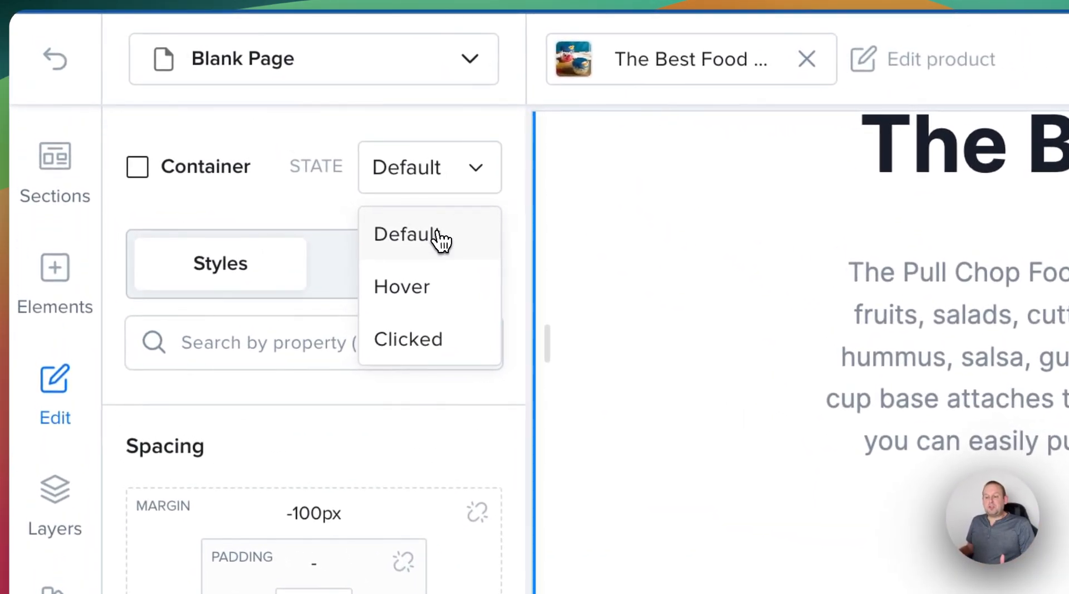
{"action": "left_click", "coordinate": [446, 290]}
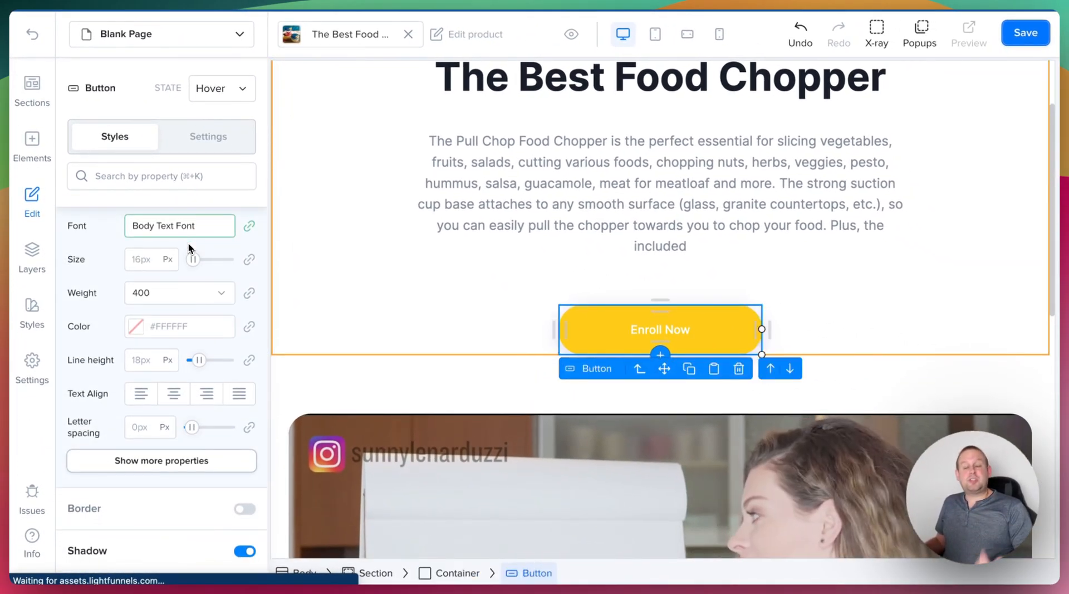
{"action": "scroll", "coordinate": [189, 242], "scroll_direction": "down", "scroll_amount": 5}
{"action": "scroll", "coordinate": [169, 275], "scroll_direction": "down", "scroll_amount": 4}
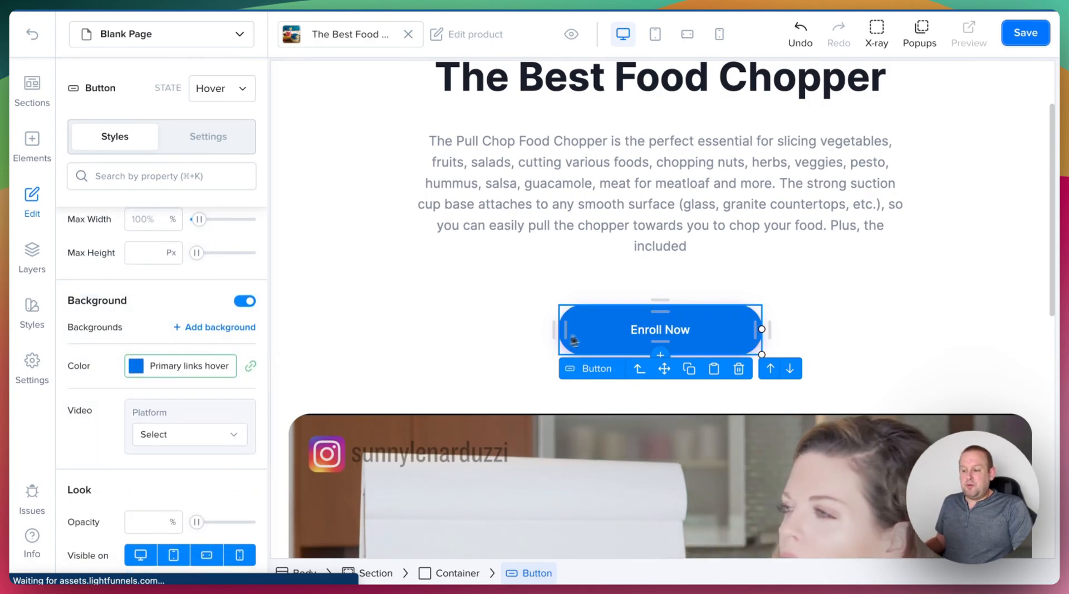
{"action": "left_click", "coordinate": [184, 366]}
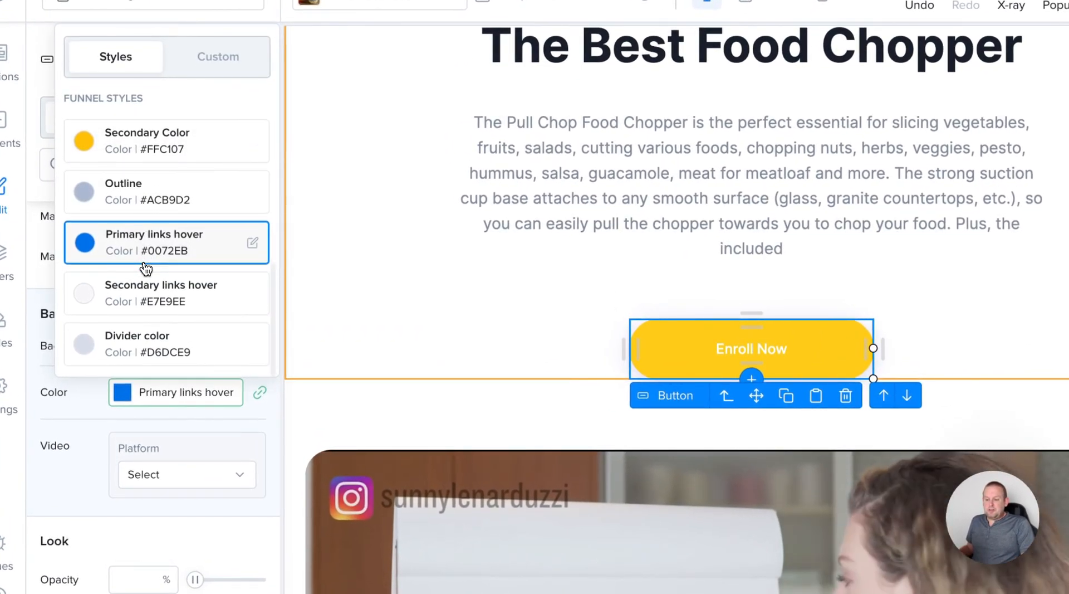
{"action": "scroll", "coordinate": [146, 269], "scroll_direction": "up", "scroll_amount": 3}
{"action": "left_click", "coordinate": [146, 267]}
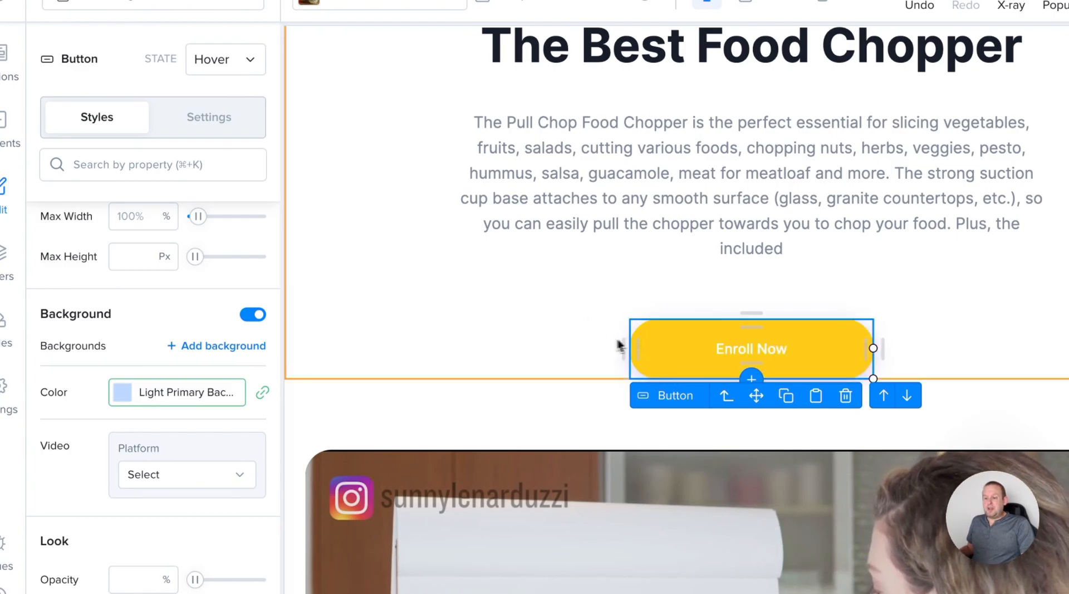
{"action": "left_click", "coordinate": [551, 342]}
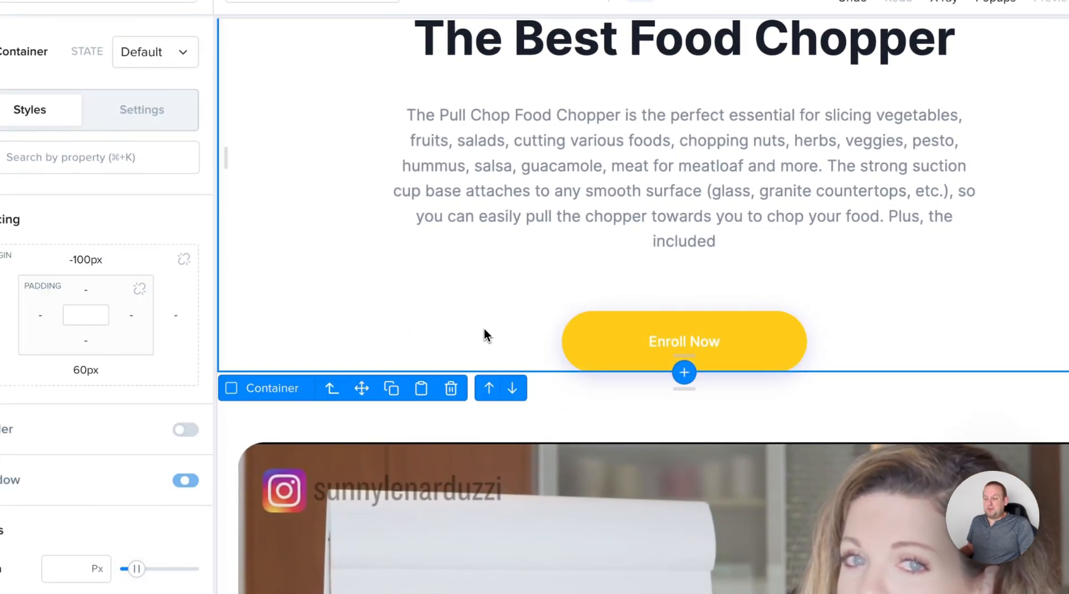
Turn off AutoPlay for the hero section's YouTube video
{"action": "scroll", "coordinate": [433, 327], "scroll_direction": "down", "scroll_amount": 3}
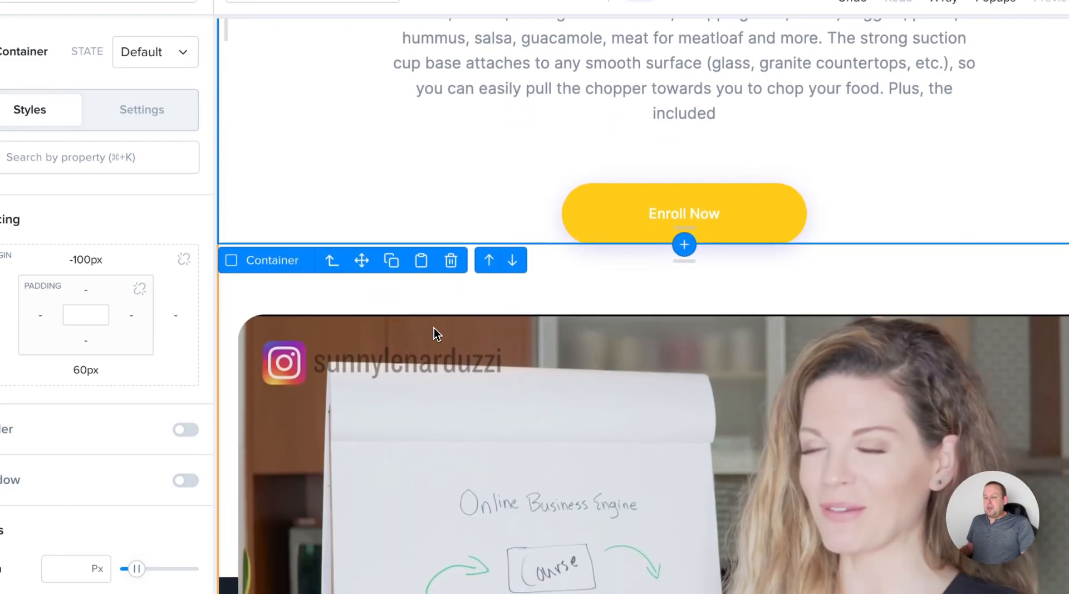
{"action": "left_click", "coordinate": [587, 235]}
{"action": "scroll", "coordinate": [474, 246], "scroll_direction": "down", "scroll_amount": 4}
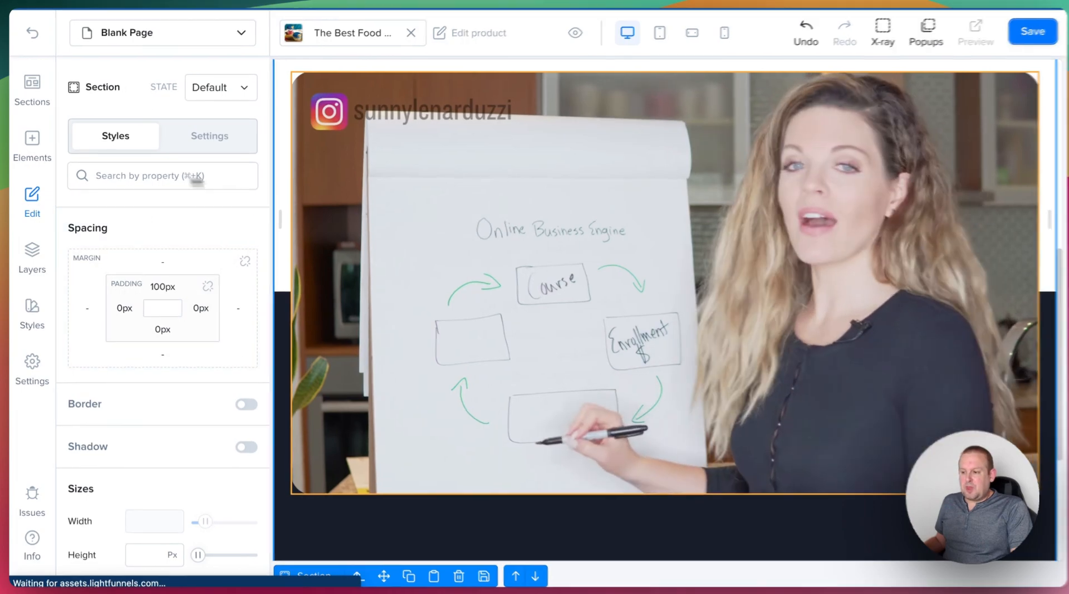
{"action": "left_click", "coordinate": [460, 249]}
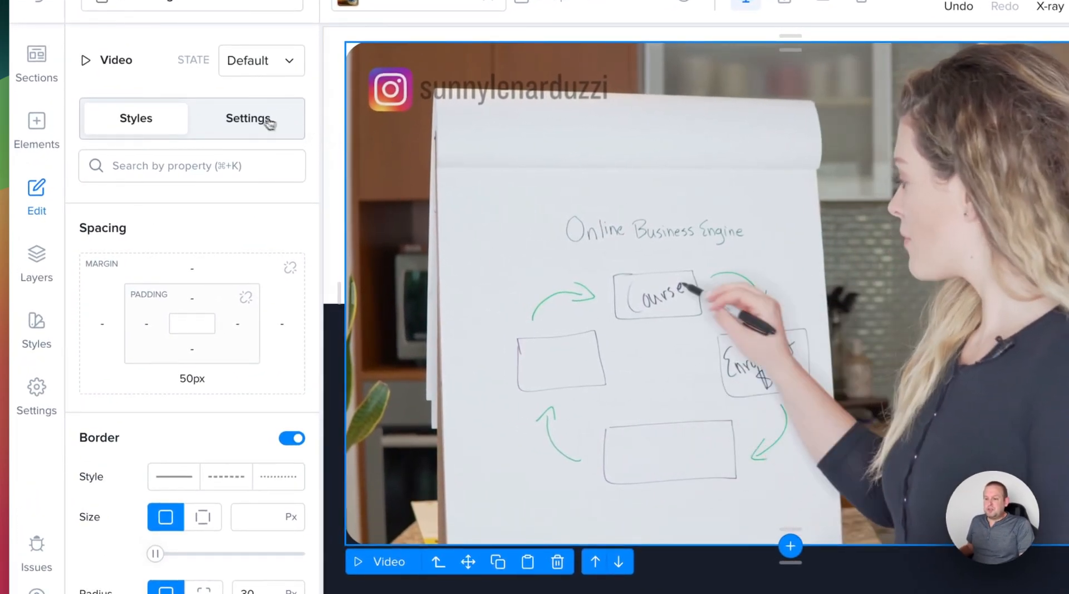
{"action": "left_click", "coordinate": [251, 118]}
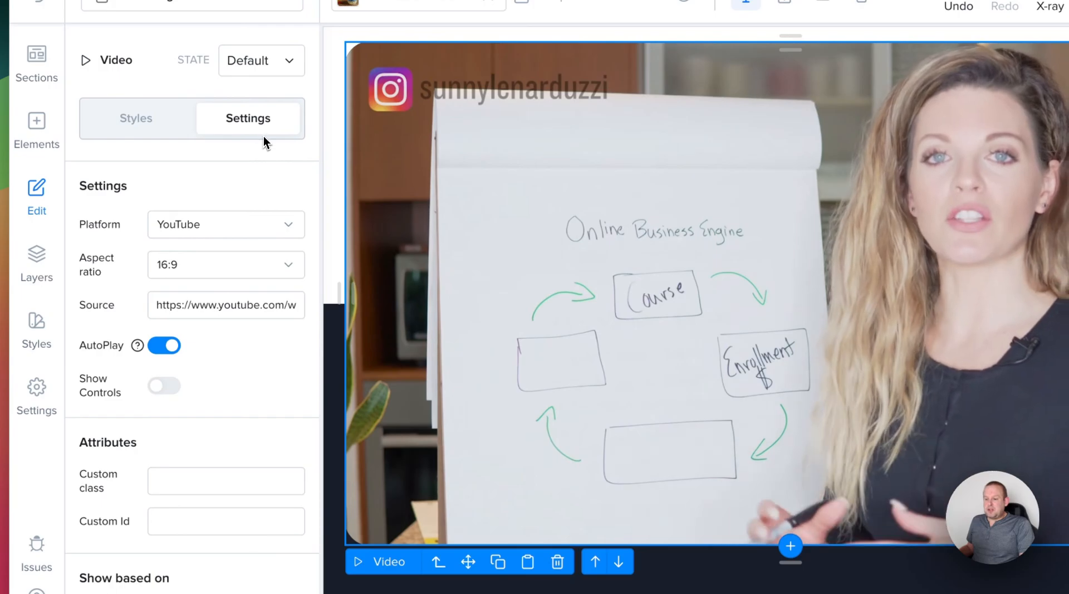
{"action": "left_click", "coordinate": [170, 345]}
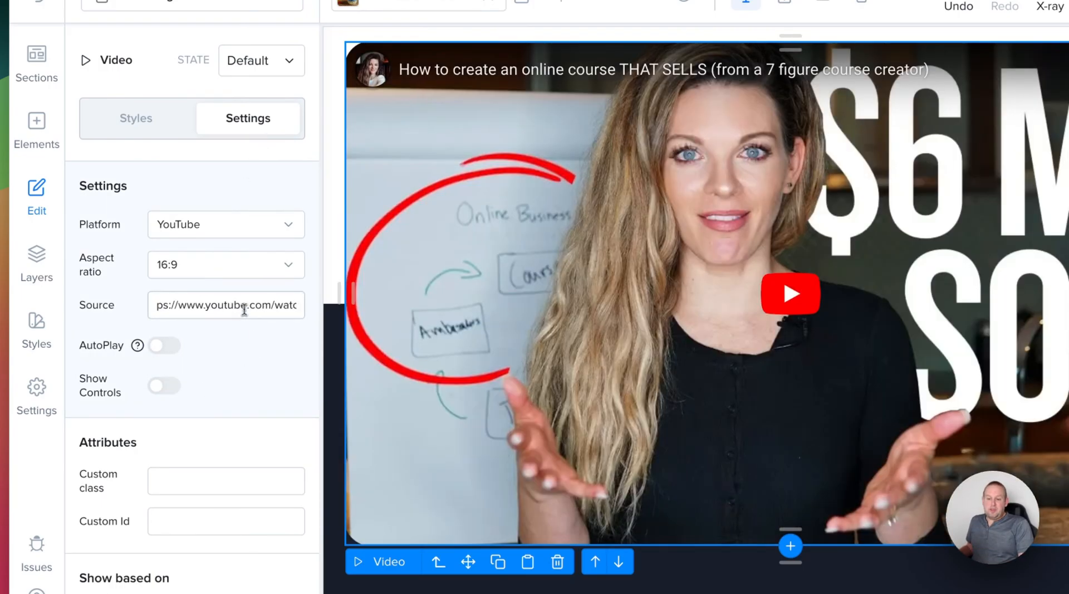
Try showing the video's player controls and look through the available aspect ratios
{"action": "left_click", "coordinate": [163, 387]}
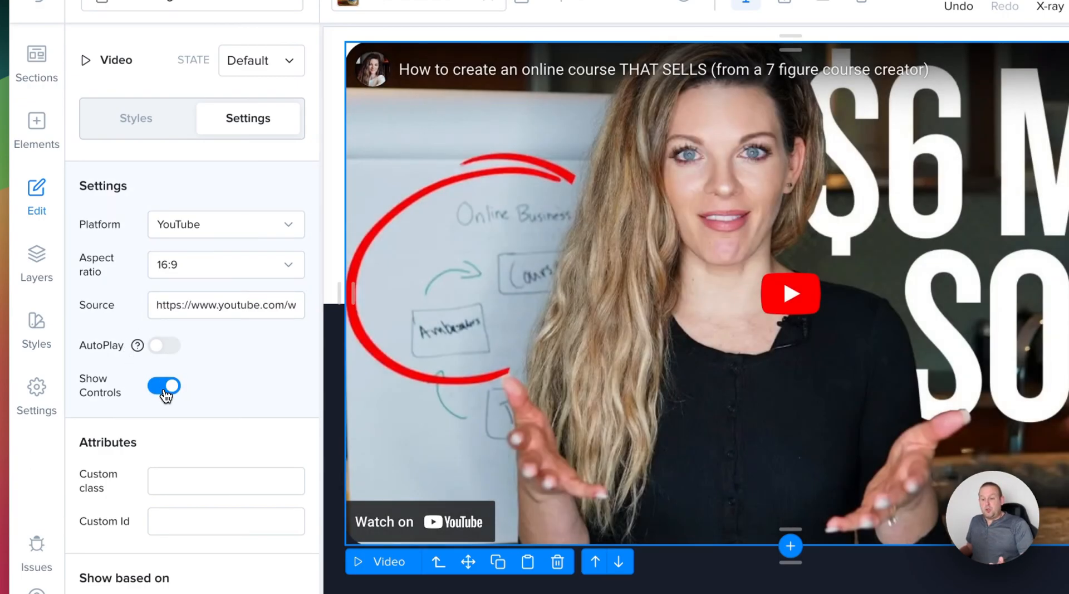
{"action": "left_click", "coordinate": [165, 392]}
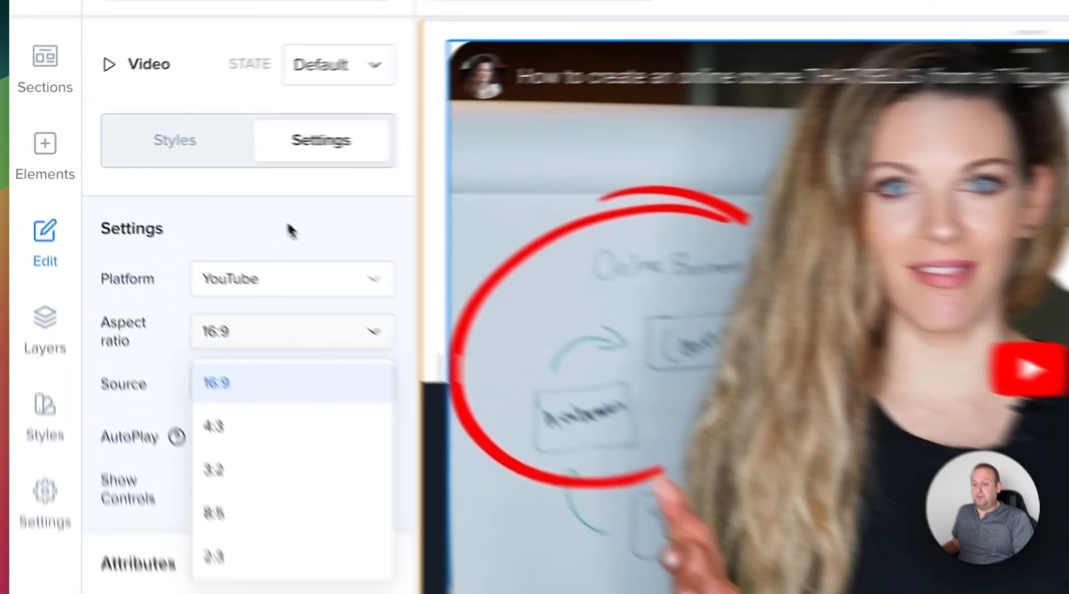
{"action": "left_click", "coordinate": [189, 194]}
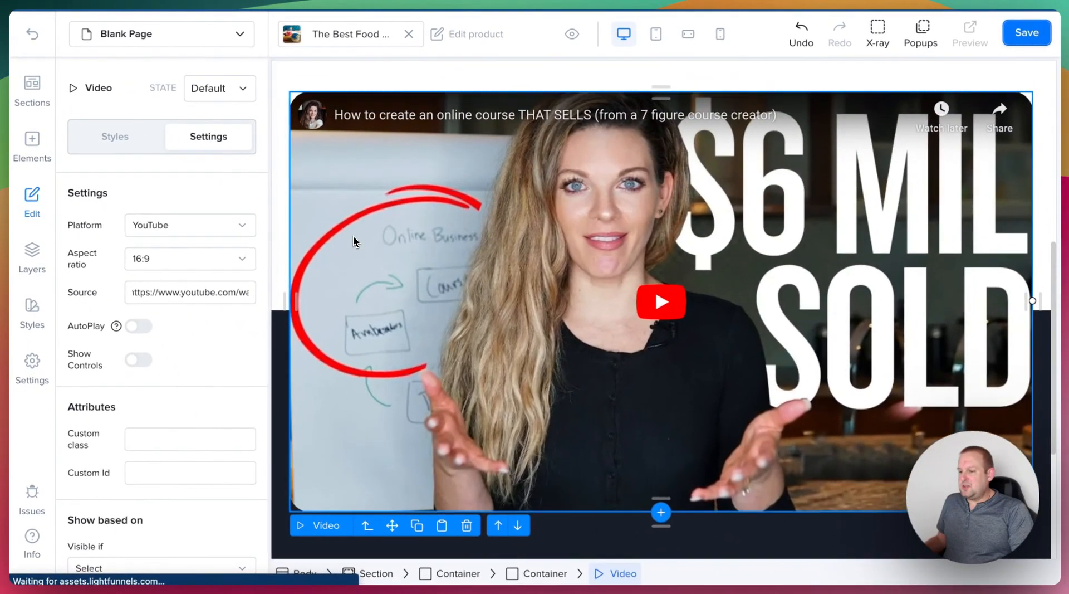
Shrink the hero video slightly by resizing it from its lower-right corner
{"action": "scroll", "coordinate": [353, 236], "scroll_direction": "down", "scroll_amount": 1}
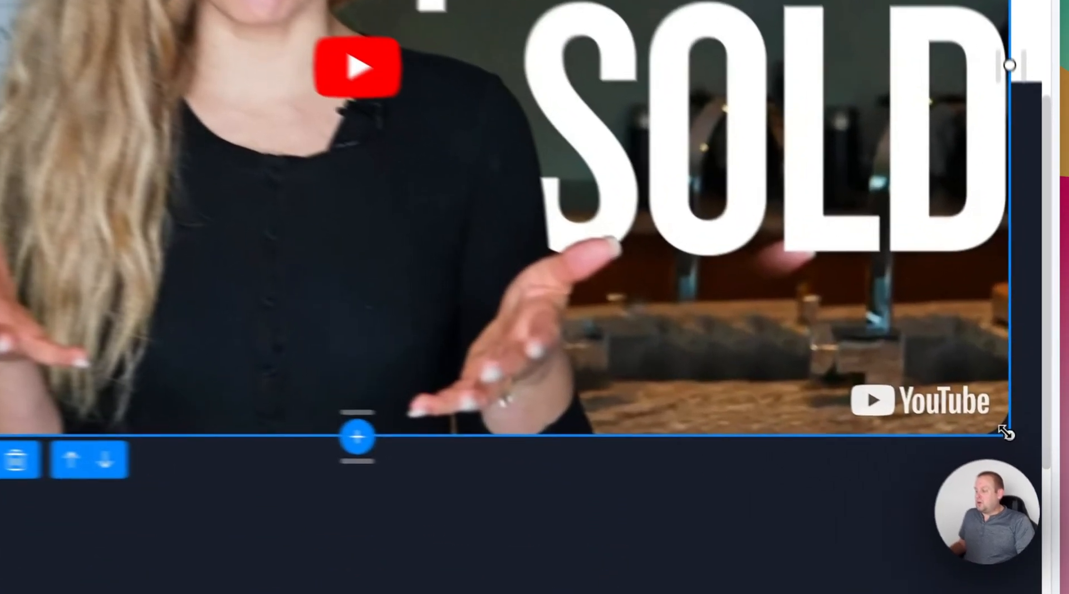
{"action": "left_click_drag", "start_coordinate": [1033, 457], "coordinate": [980, 427]}
{"action": "mouse_move", "coordinate": [897, 356]}
{"action": "left_mouse_down"}
{"action": "mouse_move", "coordinate": [560, 209]}
{"action": "mouse_move", "coordinate": [397, 240]}
{"action": "mouse_move", "coordinate": [677, 350]}
{"action": "mouse_move", "coordinate": [892, 351]}
{"action": "left_mouse_up"}
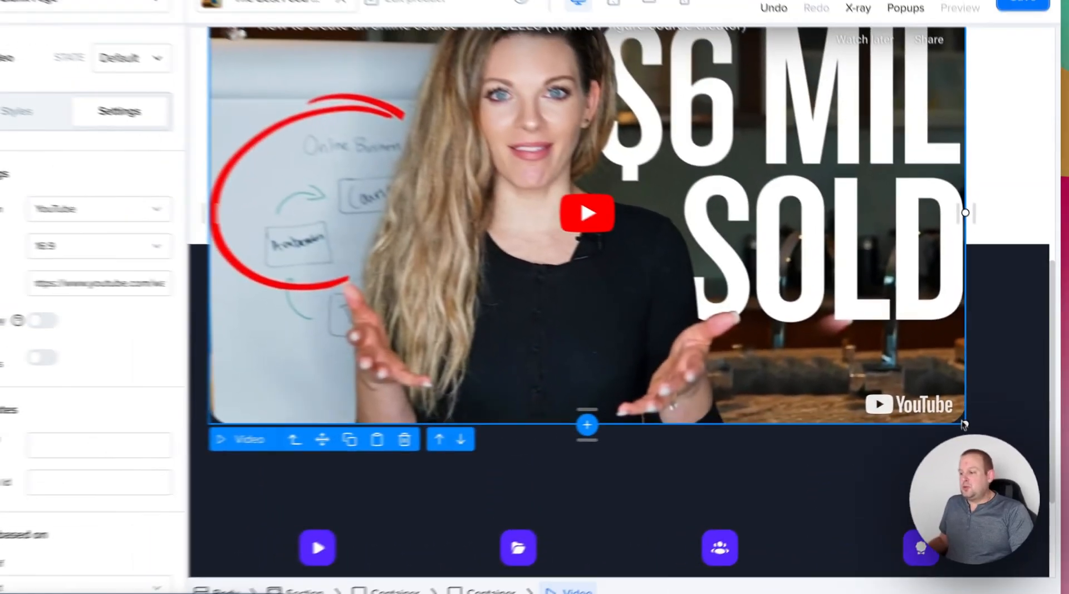
Enlarge the hero video from its lower-right corner back to its container's full width
{"action": "left_click_drag", "start_coordinate": [966, 425], "coordinate": [1030, 456]}
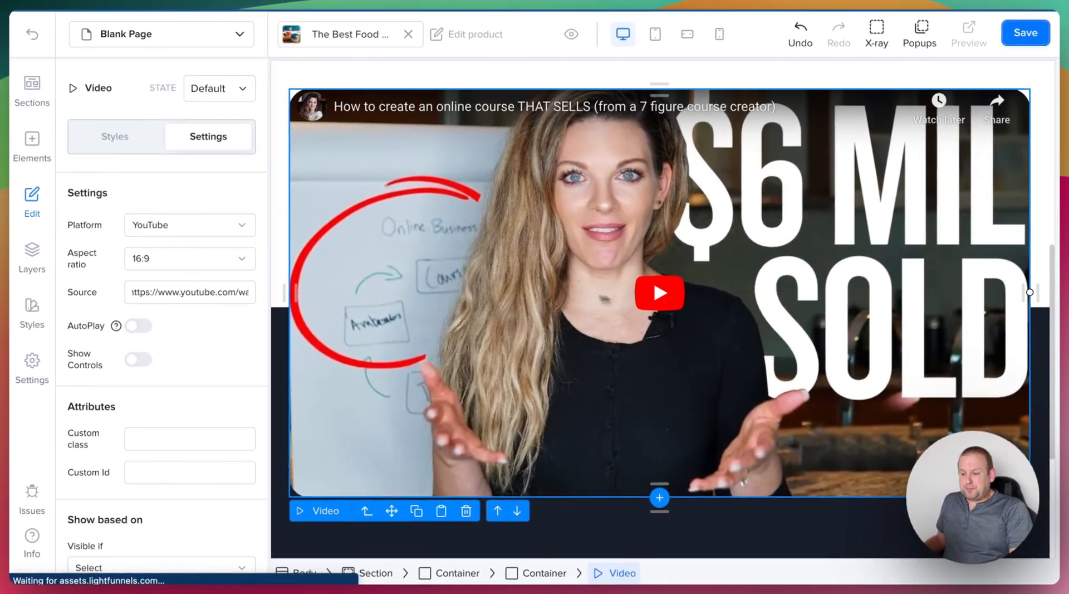
{"action": "scroll", "coordinate": [307, 214], "scroll_direction": "up", "scroll_amount": 7}
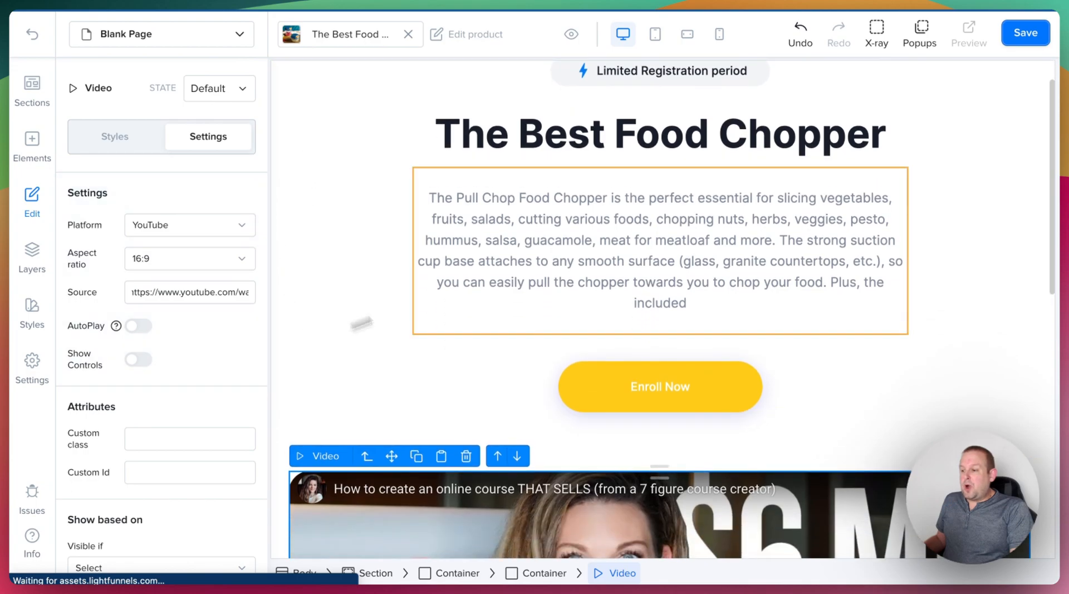
{"action": "scroll", "coordinate": [417, 289], "scroll_direction": "down", "scroll_amount": 7}
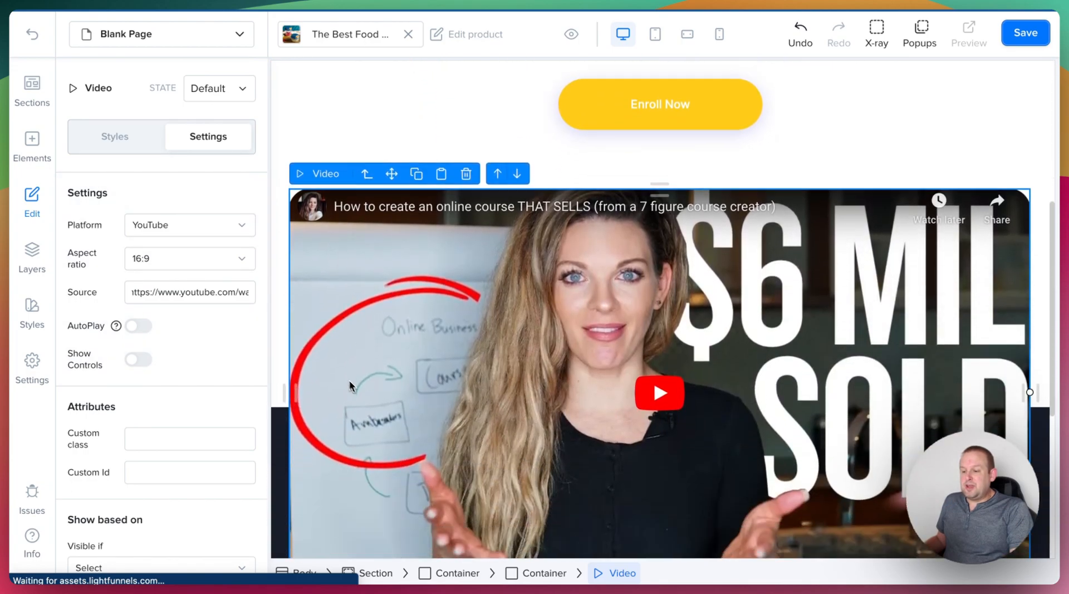
Open the content settings of the "6 hours of content" feature heading below the hero video
{"action": "scroll", "coordinate": [283, 326], "scroll_direction": "down", "scroll_amount": 4}
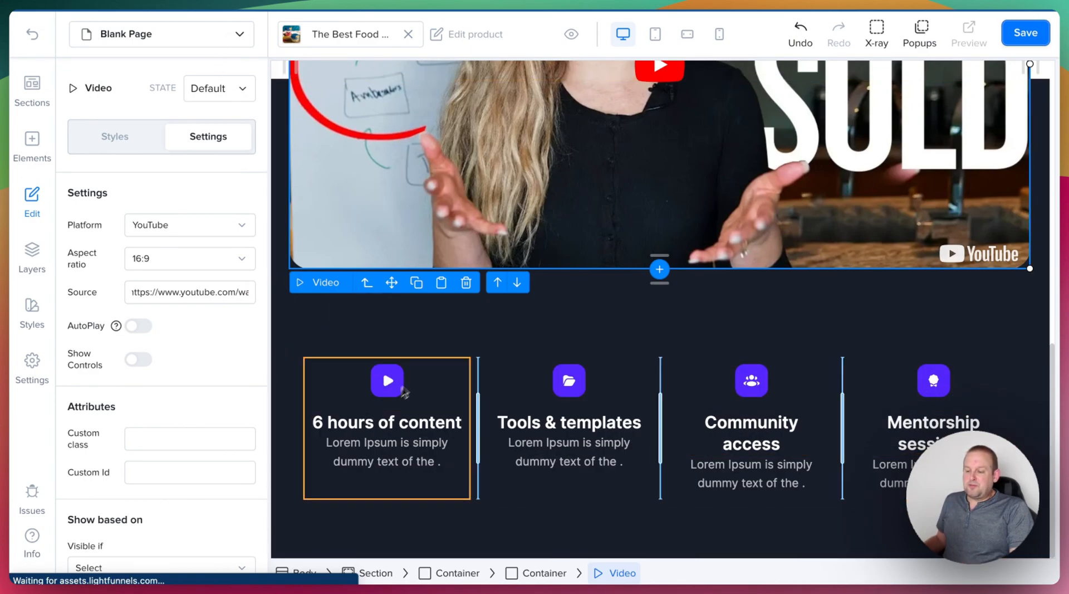
{"action": "left_click", "coordinate": [379, 432]}
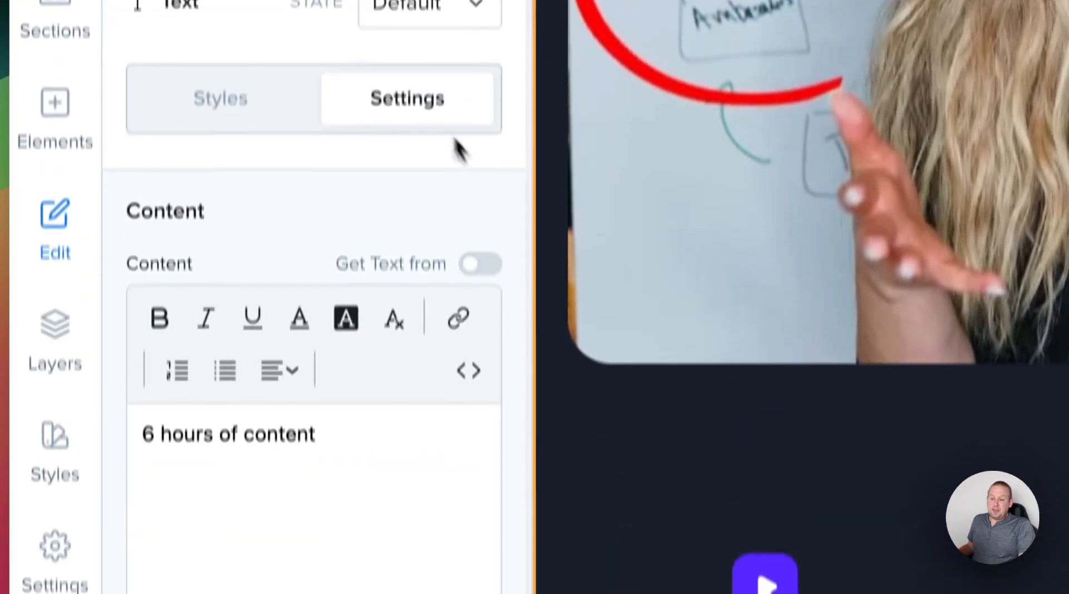
{"action": "left_click", "coordinate": [246, 226]}
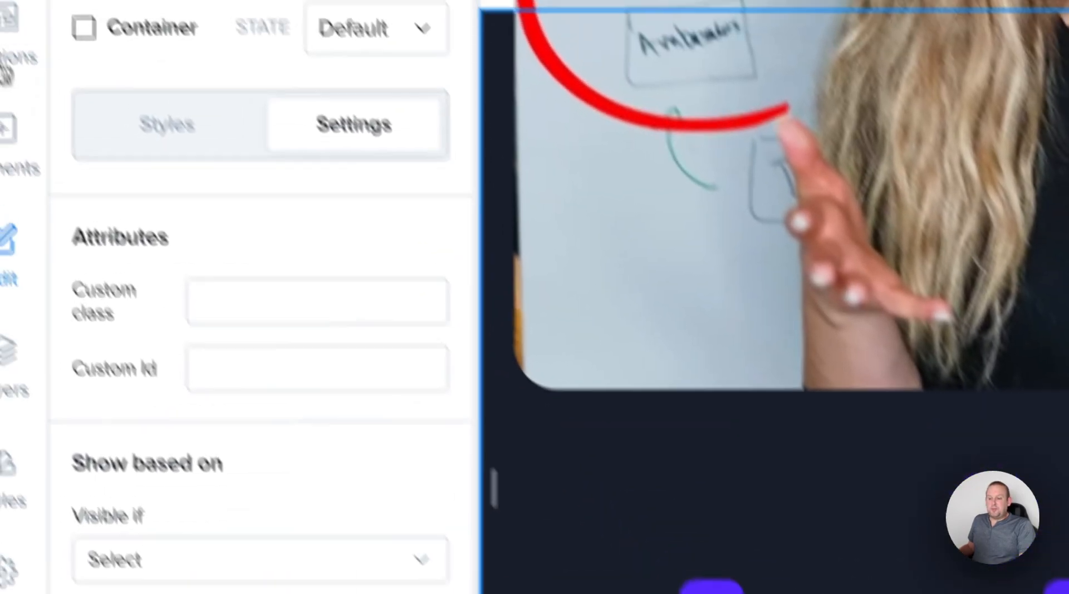
Add the "Our Happy Clients Say About Us" section from the library's Testimonials category below the feature columns
{"action": "left_click", "coordinate": [41, 108]}
{"action": "scroll", "coordinate": [255, 490], "scroll_direction": "down", "scroll_amount": 5}
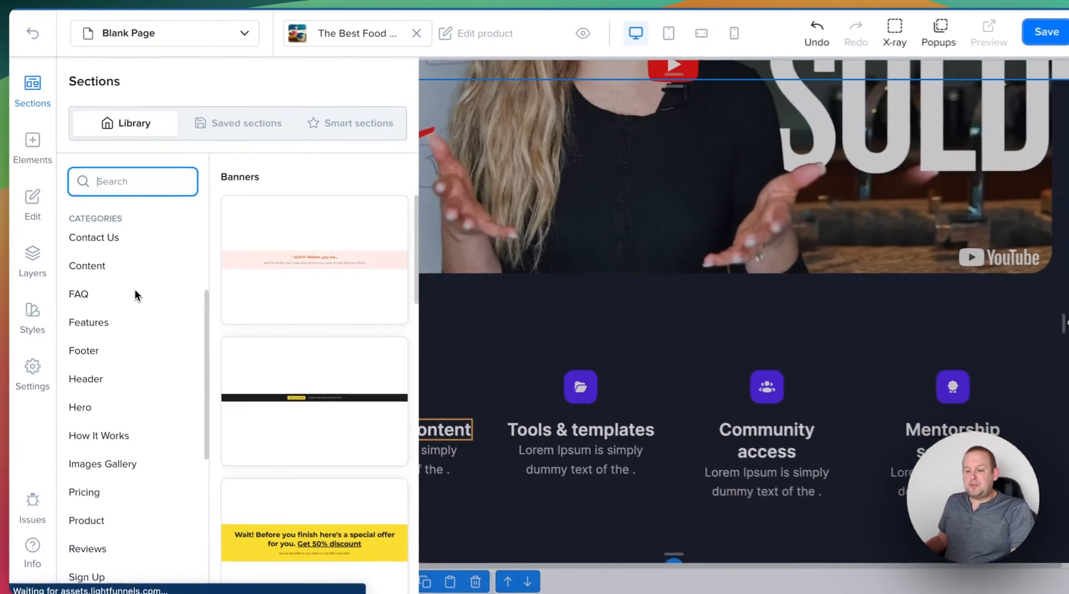
{"action": "scroll", "coordinate": [132, 286], "scroll_direction": "down", "scroll_amount": 4}
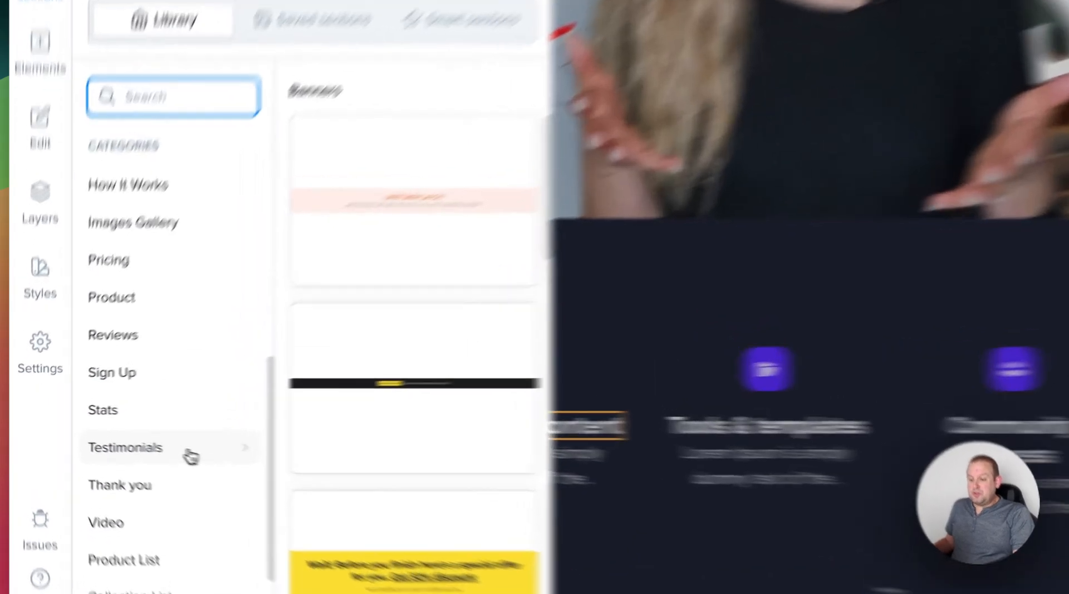
{"action": "left_click", "coordinate": [190, 455]}
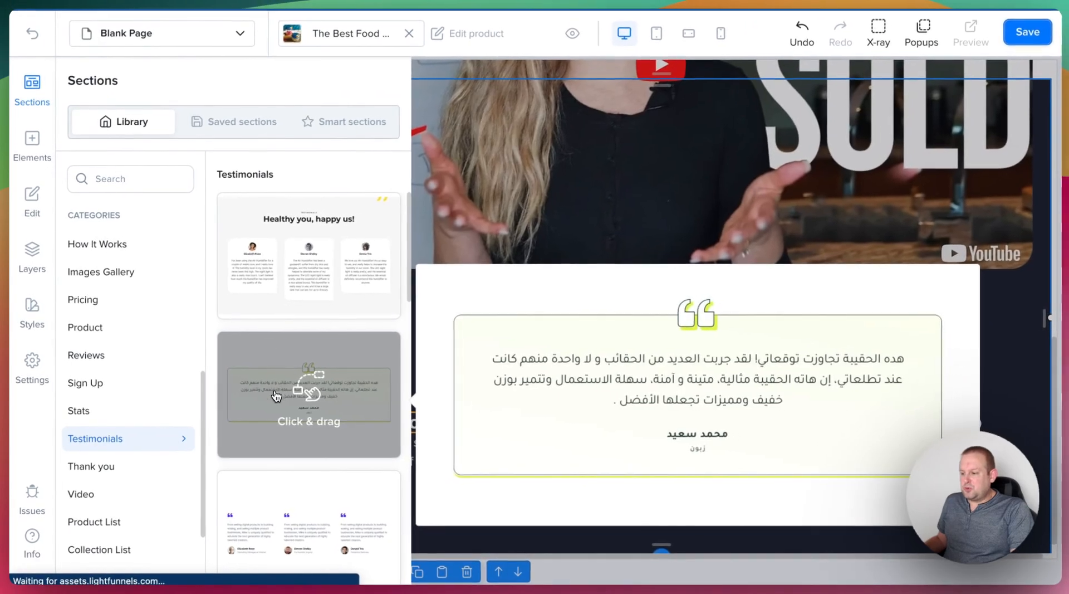
{"action": "scroll", "coordinate": [544, 384], "scroll_direction": "down", "scroll_amount": 2}
{"action": "scroll", "coordinate": [276, 398], "scroll_direction": "down", "scroll_amount": 2}
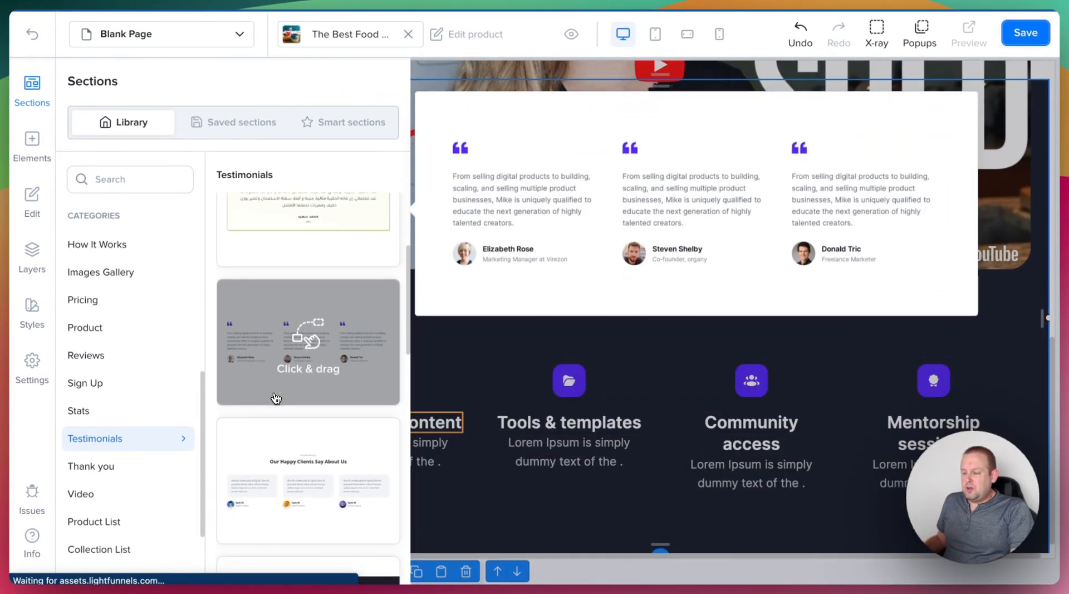
{"action": "scroll", "coordinate": [275, 385], "scroll_direction": "down", "scroll_amount": 1}
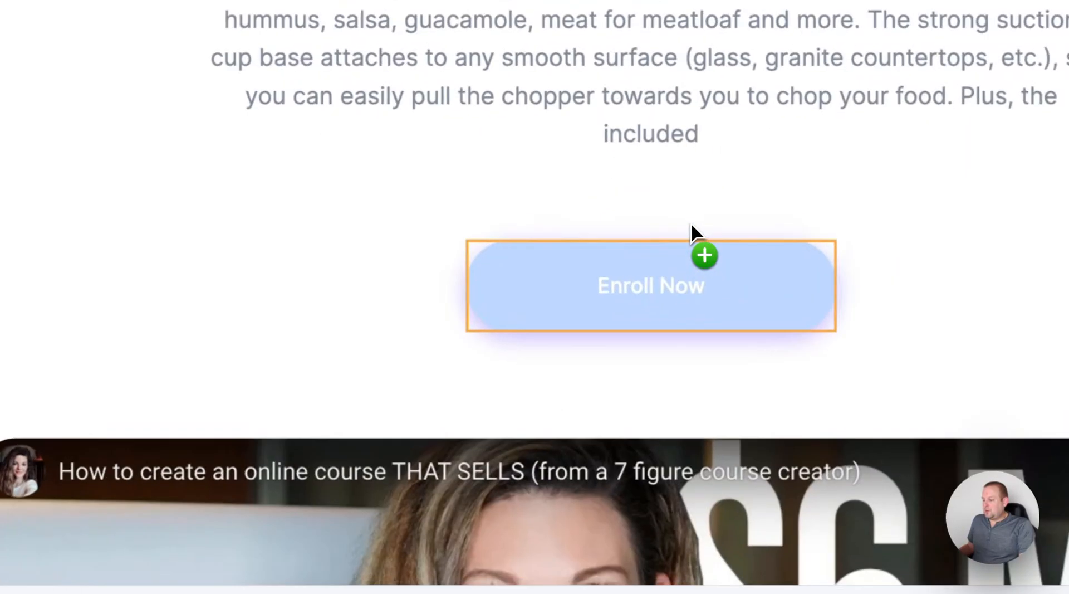
{"action": "left_click_drag", "start_coordinate": [691, 222], "coordinate": [688, 222]}
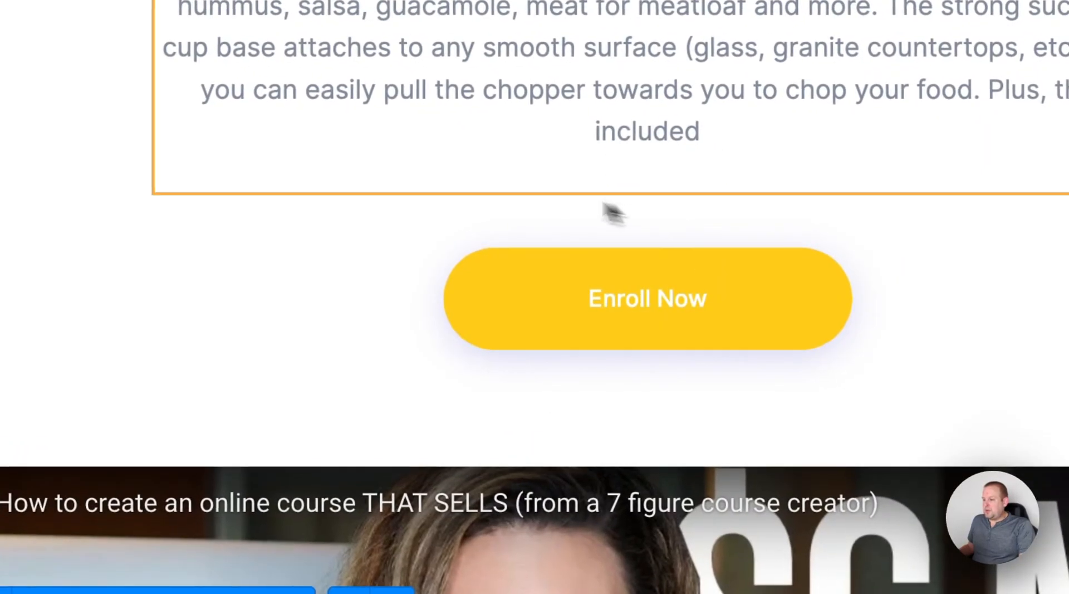
{"action": "scroll", "coordinate": [387, 255], "scroll_direction": "down", "scroll_amount": 12}
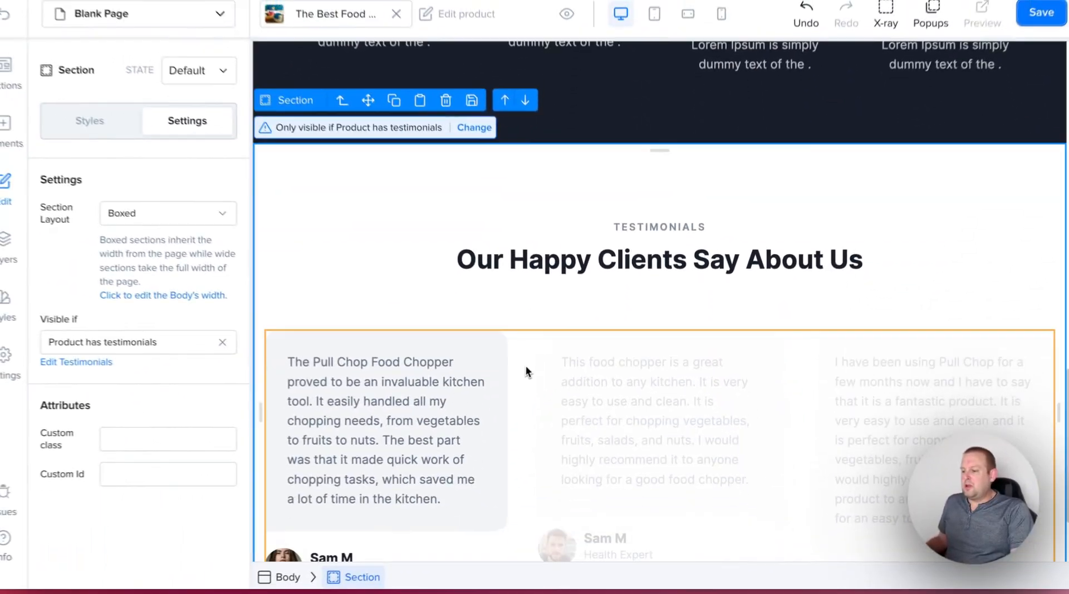
{"action": "scroll", "coordinate": [616, 298], "scroll_direction": "up", "scroll_amount": 3}
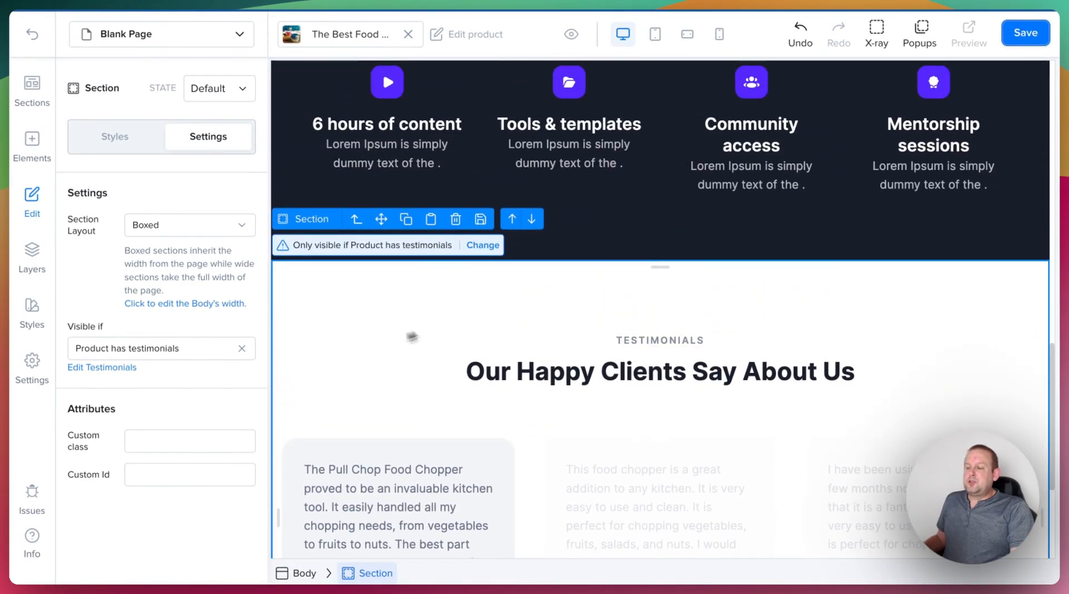
Preview the page on desktop, review it from the hero to the testimonials, and return to editing
{"action": "left_click", "coordinate": [571, 34]}
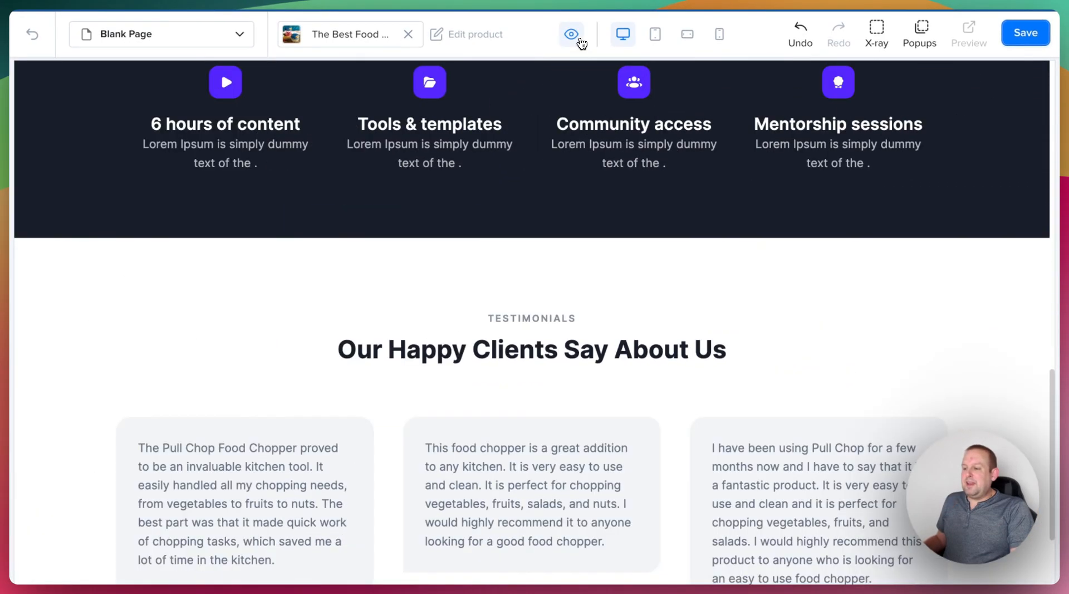
{"action": "scroll", "coordinate": [451, 246], "scroll_direction": "up", "scroll_amount": 12}
{"action": "scroll", "coordinate": [448, 261], "scroll_direction": "down", "scroll_amount": 4}
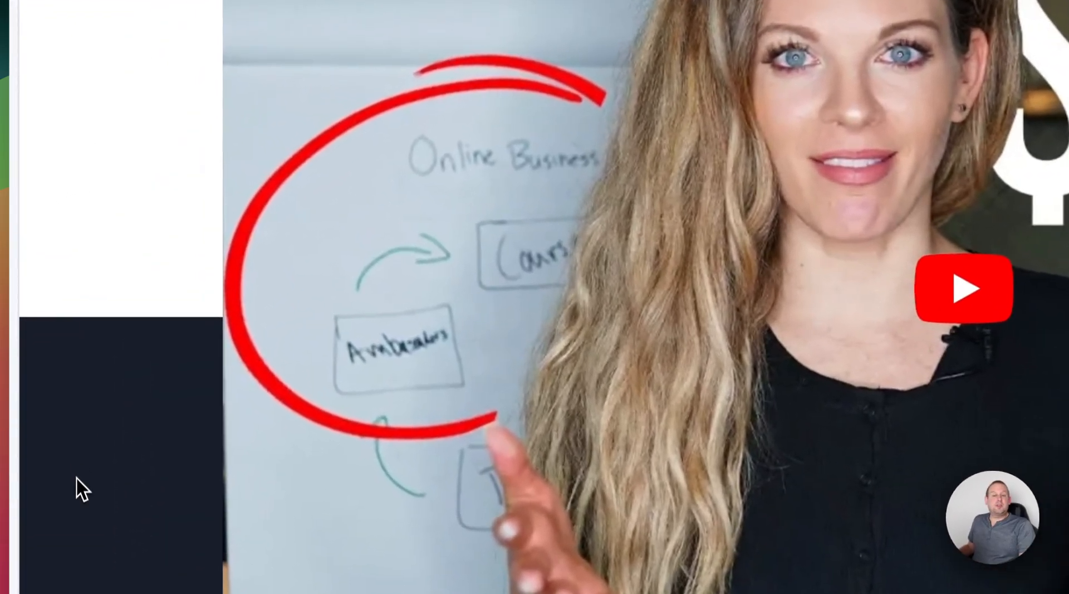
{"action": "scroll", "coordinate": [77, 483], "scroll_direction": "down", "scroll_amount": 1}
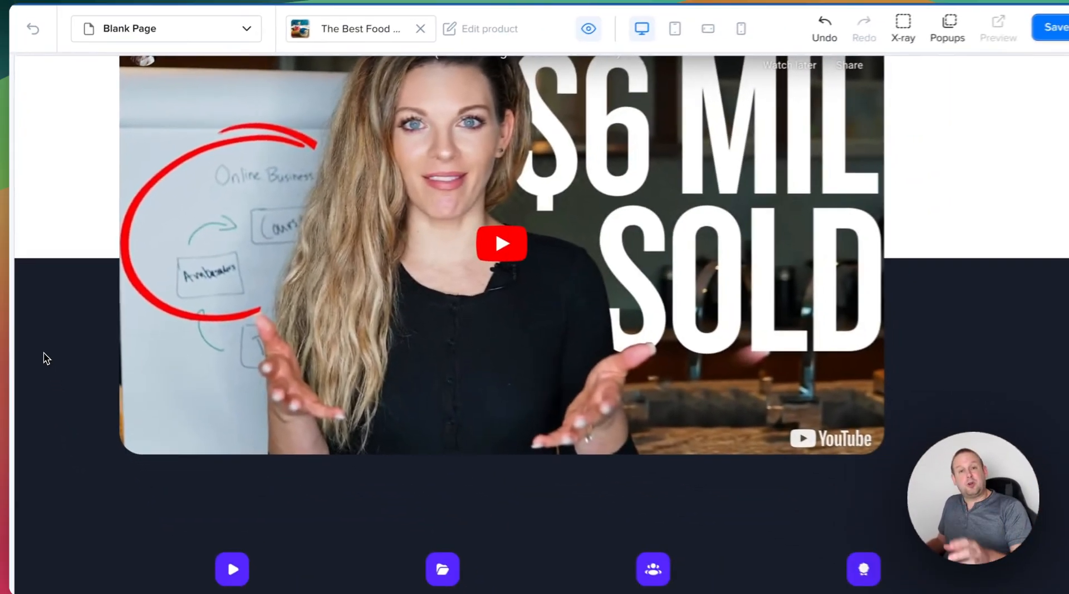
{"action": "scroll", "coordinate": [76, 483], "scroll_direction": "down", "scroll_amount": 2}
{"action": "scroll", "coordinate": [43, 350], "scroll_direction": "down", "scroll_amount": 6}
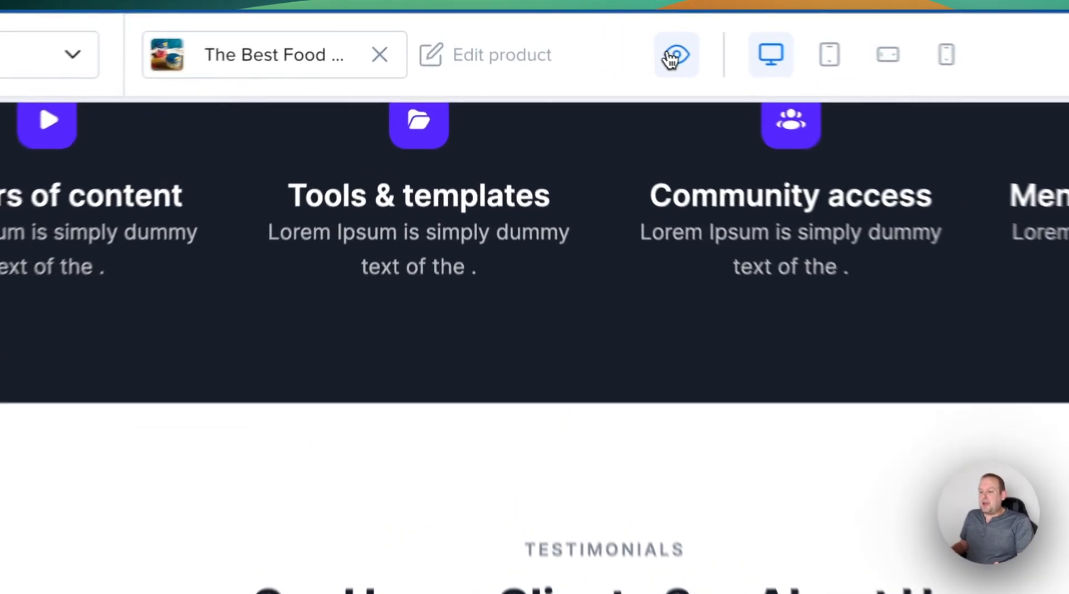
{"action": "left_click", "coordinate": [568, 35]}
Turn on the Divider in the testimonials section's styles
{"action": "left_click", "coordinate": [391, 290]}
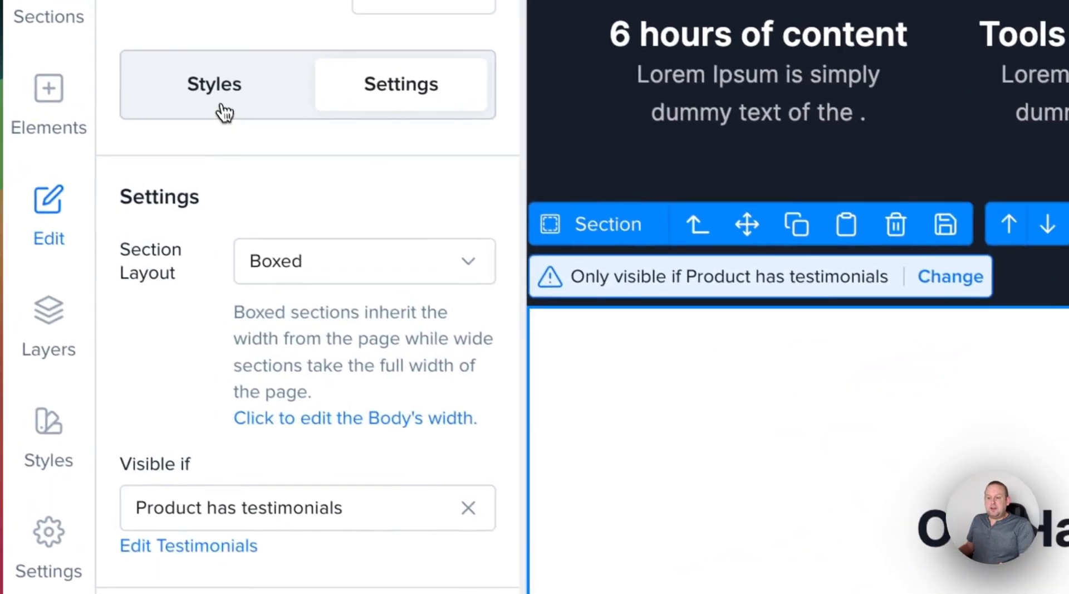
{"action": "left_click", "coordinate": [222, 110]}
{"action": "scroll", "coordinate": [286, 367], "scroll_direction": "down", "scroll_amount": 15}
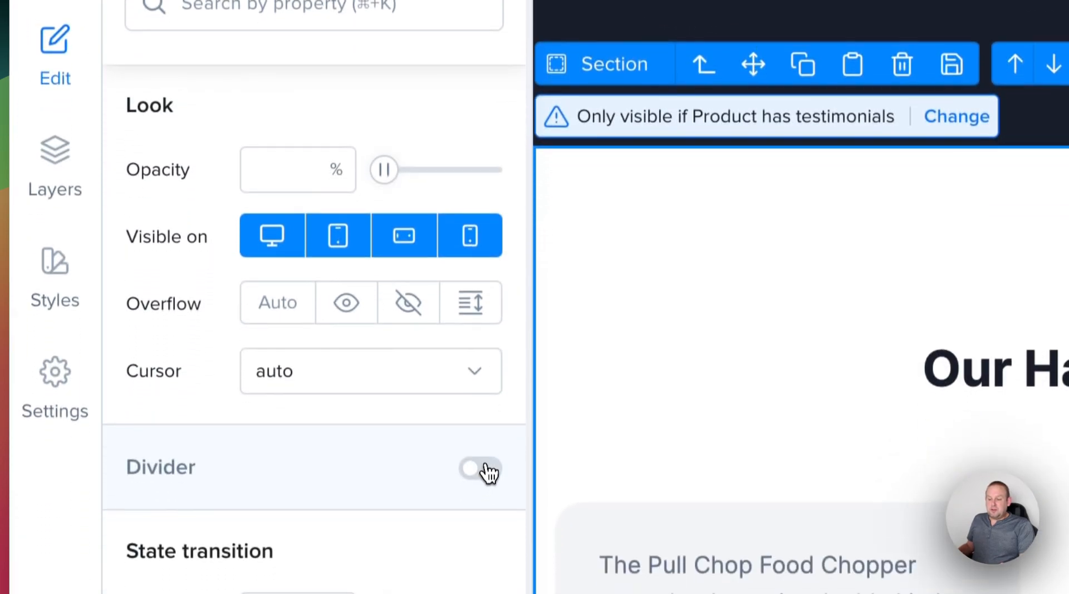
{"action": "left_click", "coordinate": [483, 470]}
{"action": "scroll", "coordinate": [298, 404], "scroll_direction": "down", "scroll_amount": 1}
{"action": "scroll", "coordinate": [301, 412], "scroll_direction": "down", "scroll_amount": 8}
{"action": "scroll", "coordinate": [350, 267], "scroll_direction": "up", "scroll_amount": 2}
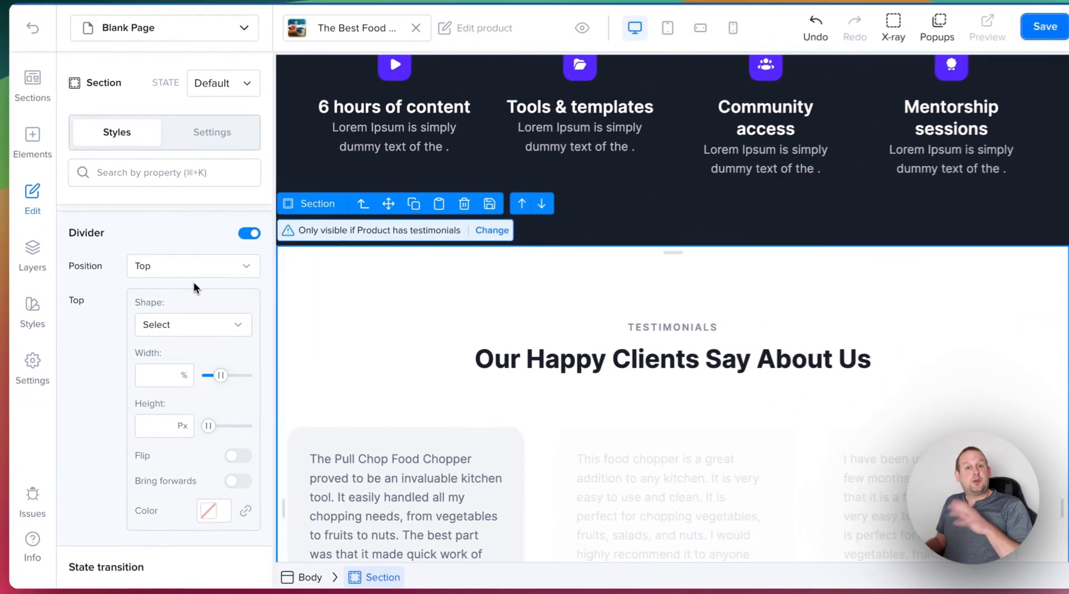
Set the testimonials section's top divider to the Waves shape with a width of 150%
{"action": "left_click", "coordinate": [191, 325]}
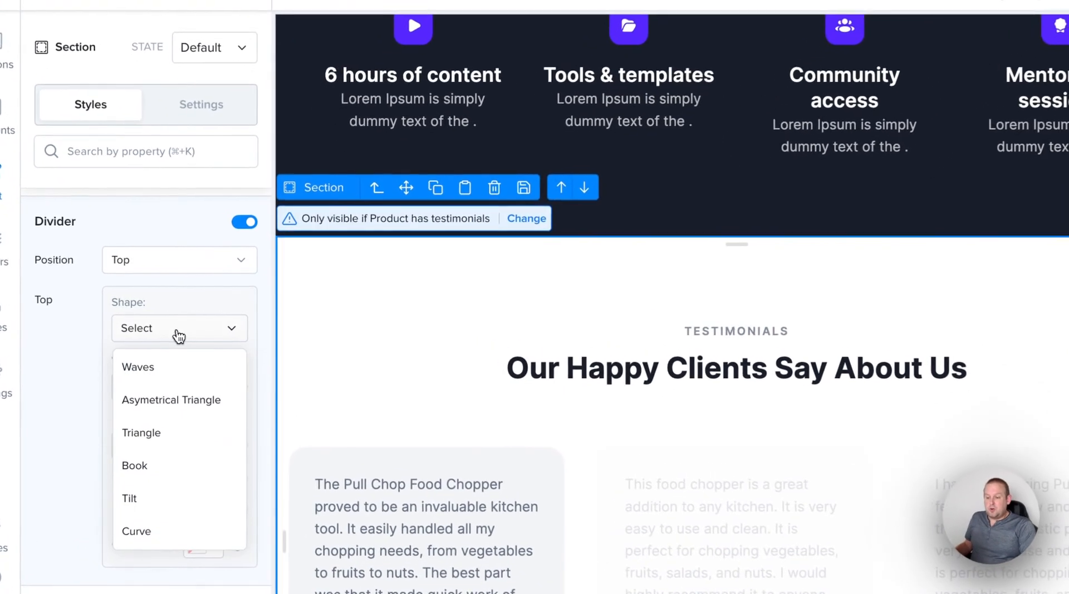
{"action": "left_click", "coordinate": [167, 366]}
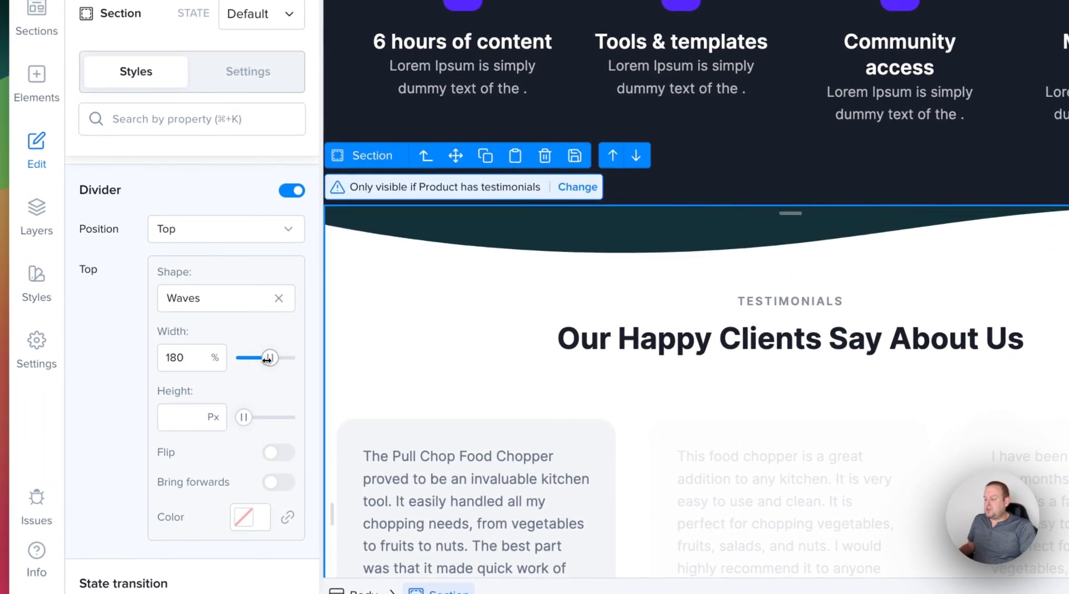
{"action": "left_click_drag", "start_coordinate": [271, 359], "coordinate": [260, 357]}
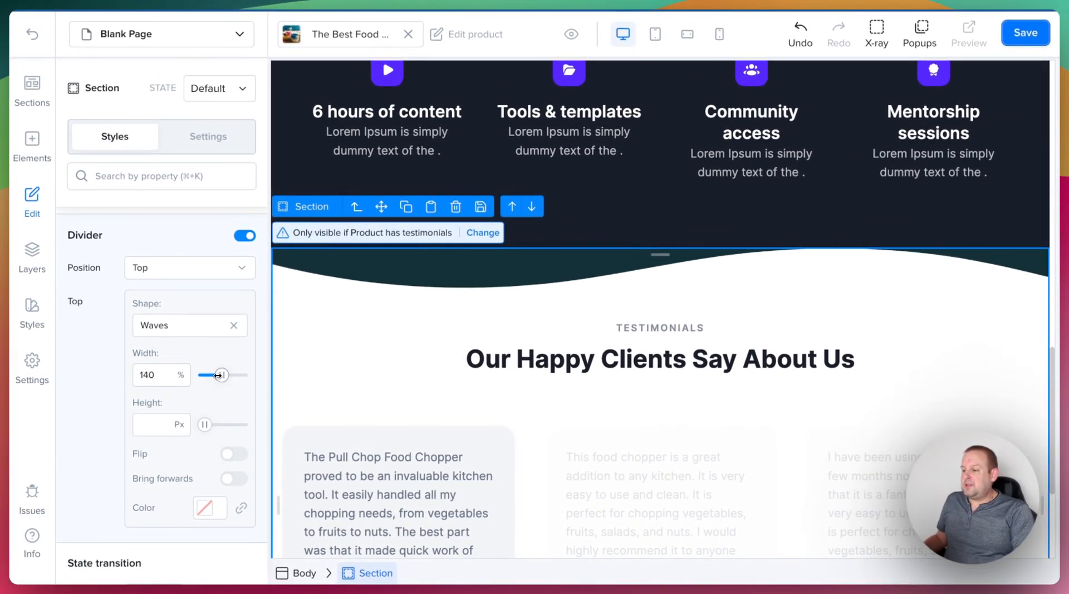
{"action": "left_click_drag", "start_coordinate": [222, 375], "coordinate": [221, 375]}
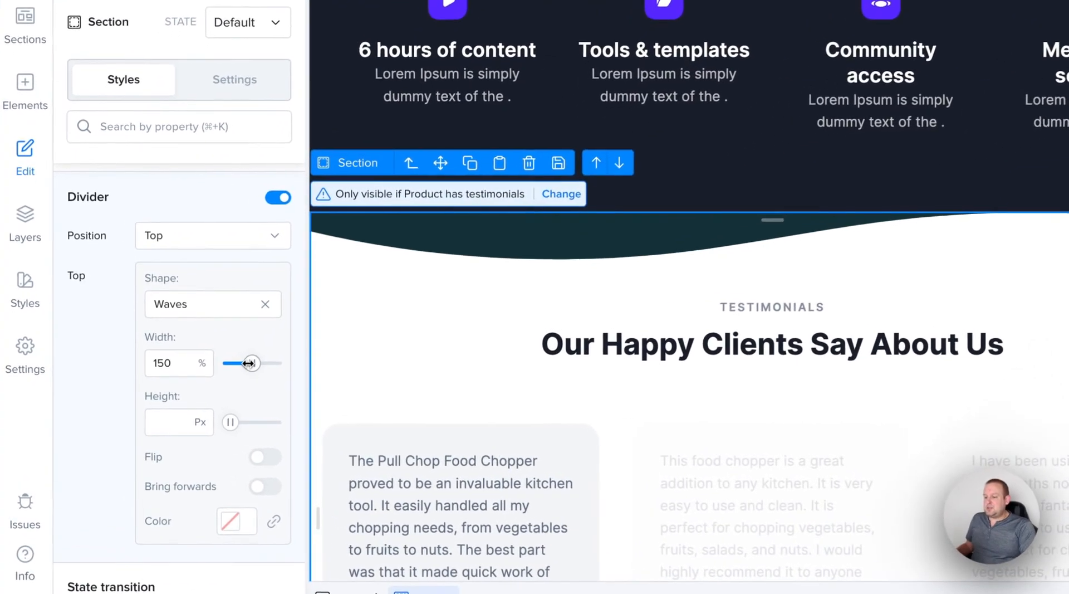
Set the wave divider's color to the Title Text funnel style (#191E2A), matching the dark section above
{"action": "left_click", "coordinate": [236, 528]}
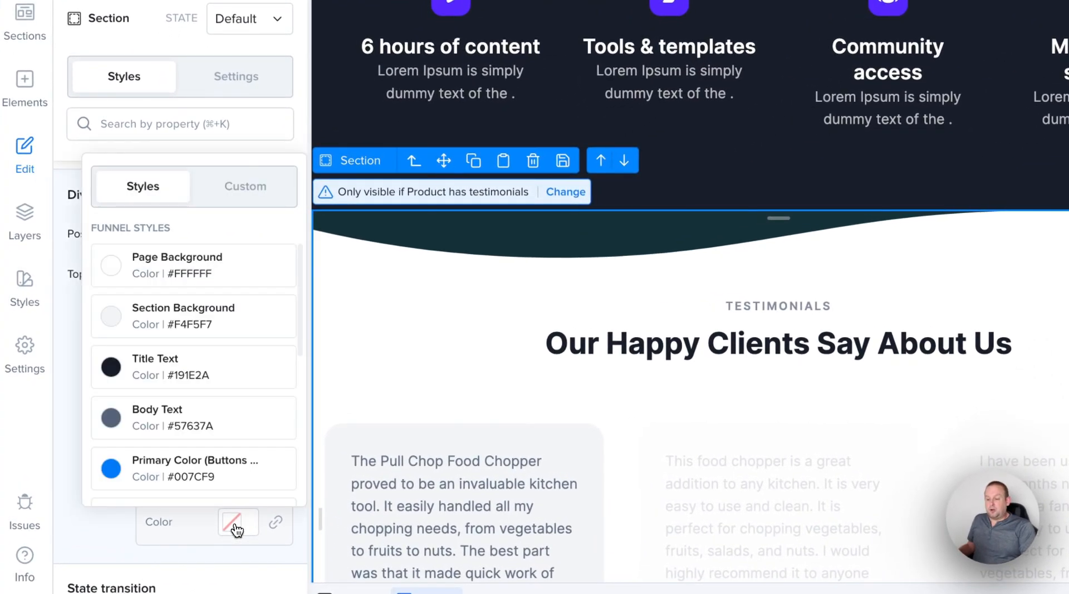
{"action": "left_click", "coordinate": [189, 378]}
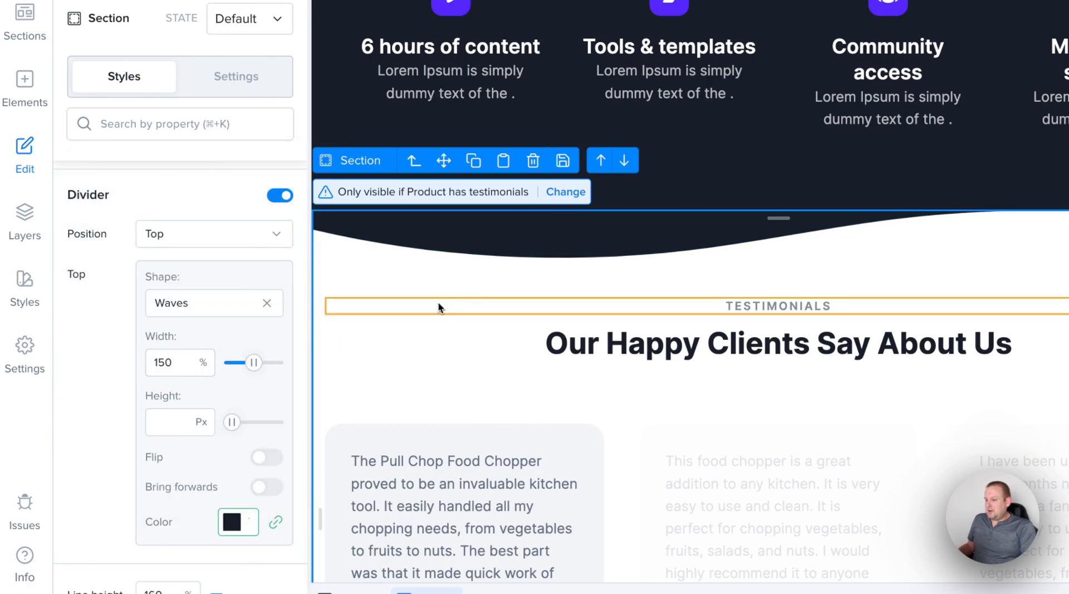
{"action": "left_click", "coordinate": [438, 306]}
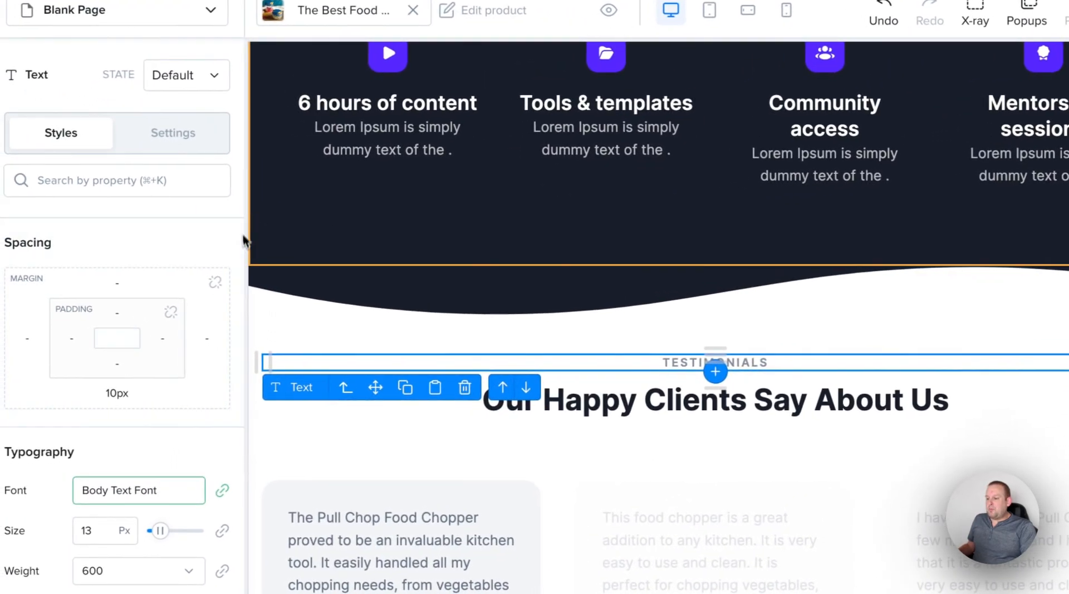
Preview the page to check the wave transition and the testimonials, then return to editing
{"action": "left_click", "coordinate": [609, 10]}
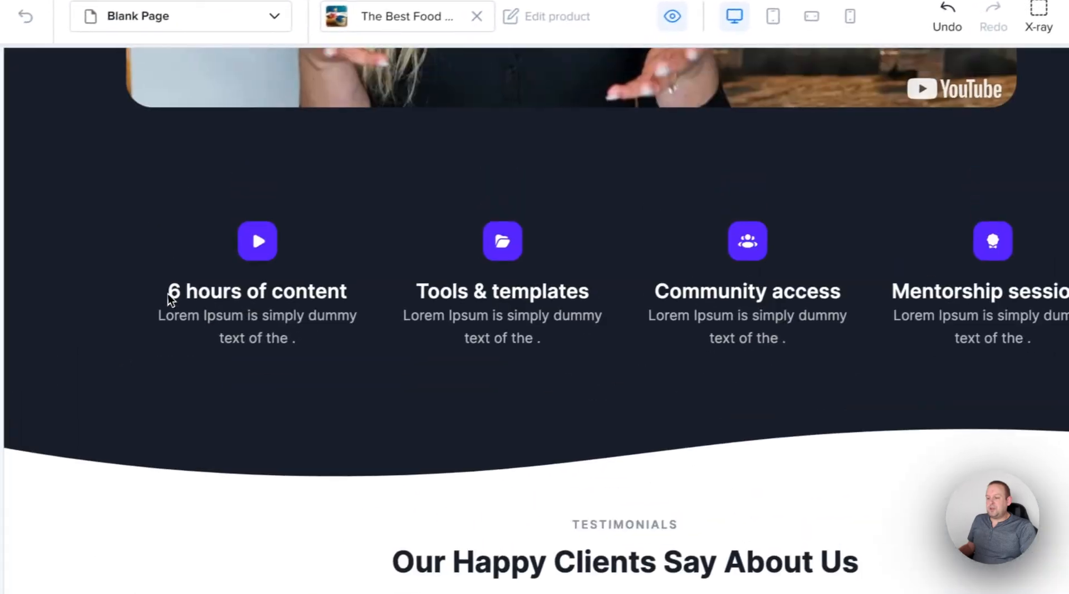
{"action": "scroll", "coordinate": [178, 295], "scroll_direction": "up", "scroll_amount": 10}
{"action": "scroll", "coordinate": [179, 295], "scroll_direction": "down", "scroll_amount": 10}
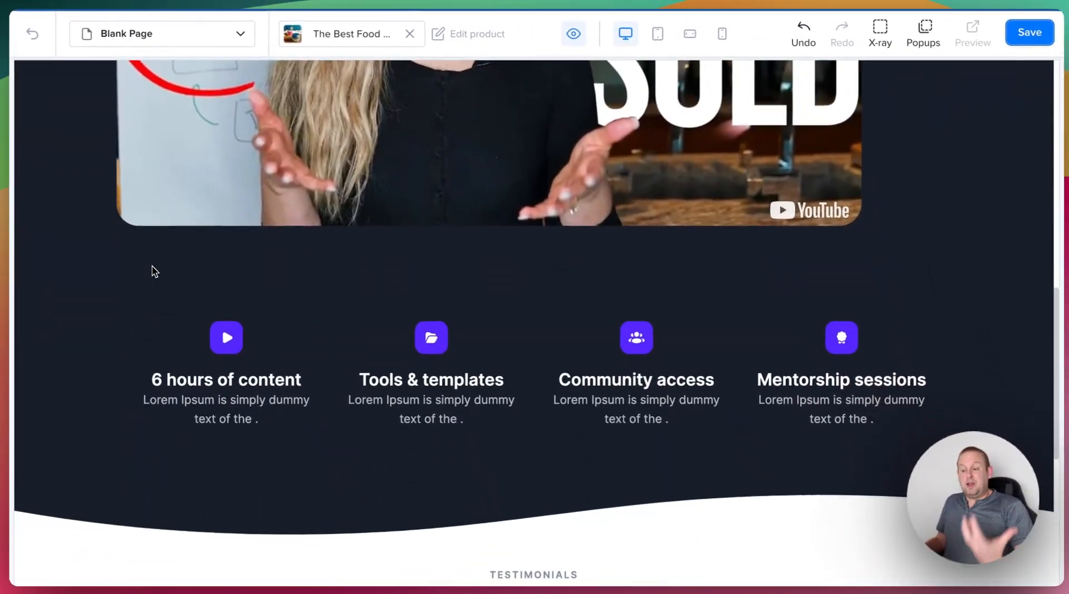
{"action": "scroll", "coordinate": [154, 269], "scroll_direction": "down", "scroll_amount": 6}
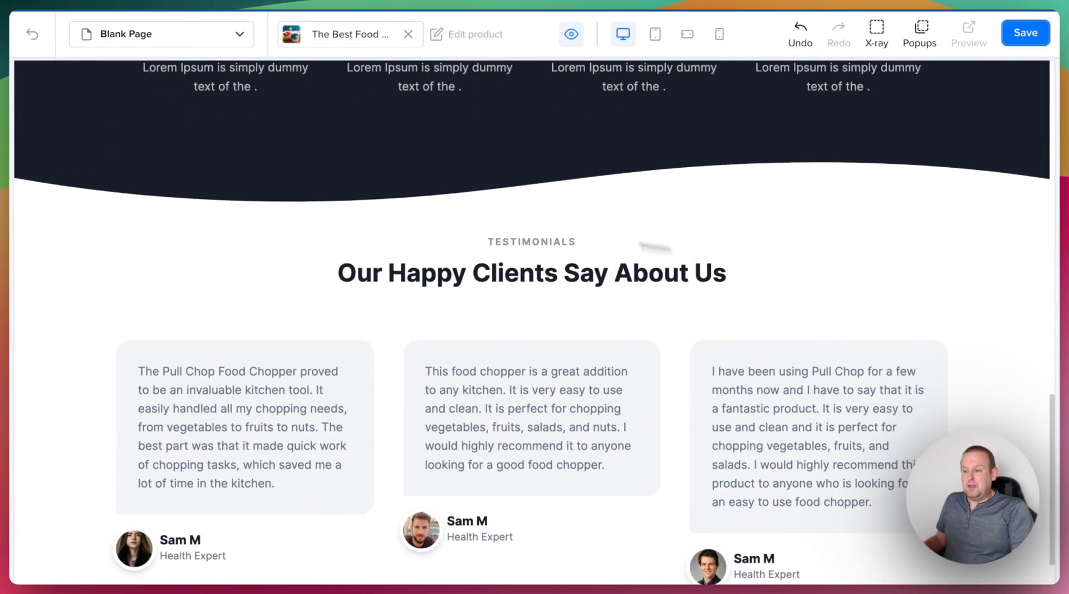
{"action": "scroll", "coordinate": [748, 278], "scroll_direction": "down", "scroll_amount": 2}
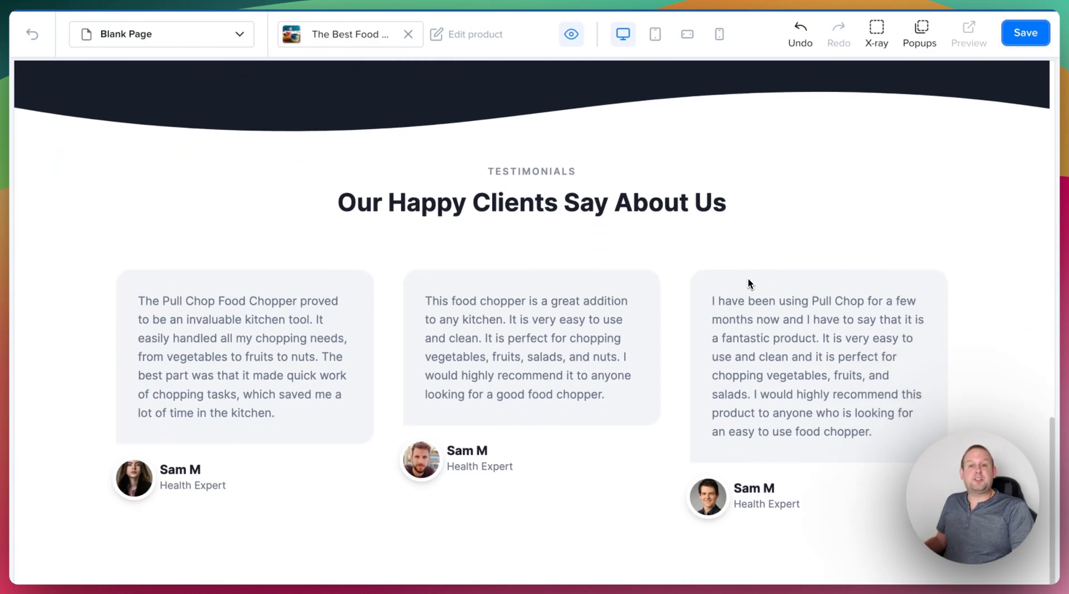
{"action": "scroll", "coordinate": [748, 279], "scroll_direction": "up", "scroll_amount": 4}
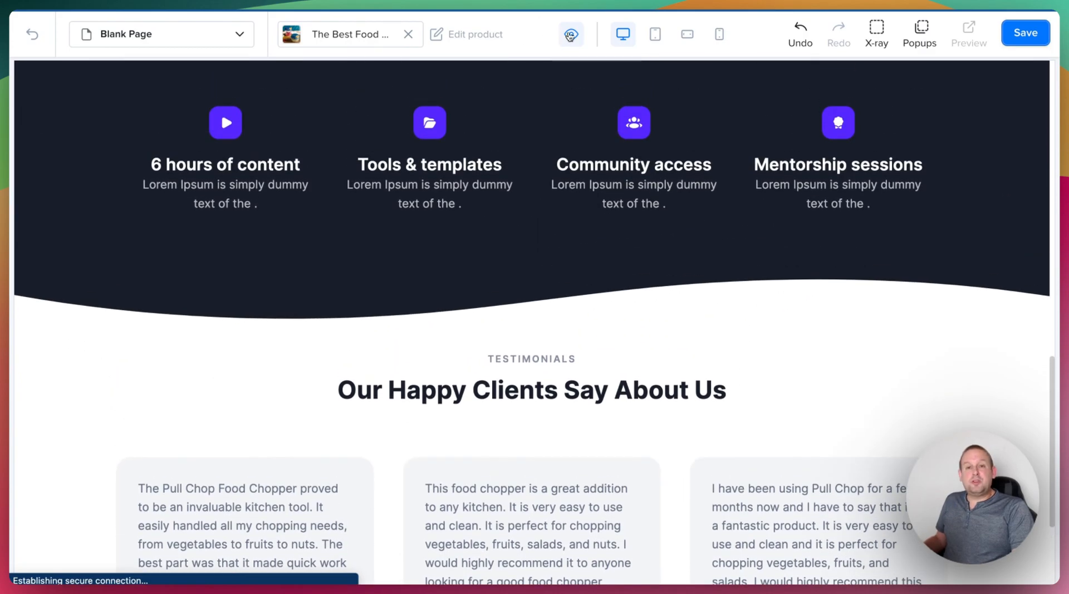
{"action": "left_click", "coordinate": [572, 35]}
Add the dark This Product Features section with six feature cards from the Features library category below the testimonials section
{"action": "scroll", "coordinate": [475, 283], "scroll_direction": "down", "scroll_amount": 5}
{"action": "left_click", "coordinate": [432, 278]}
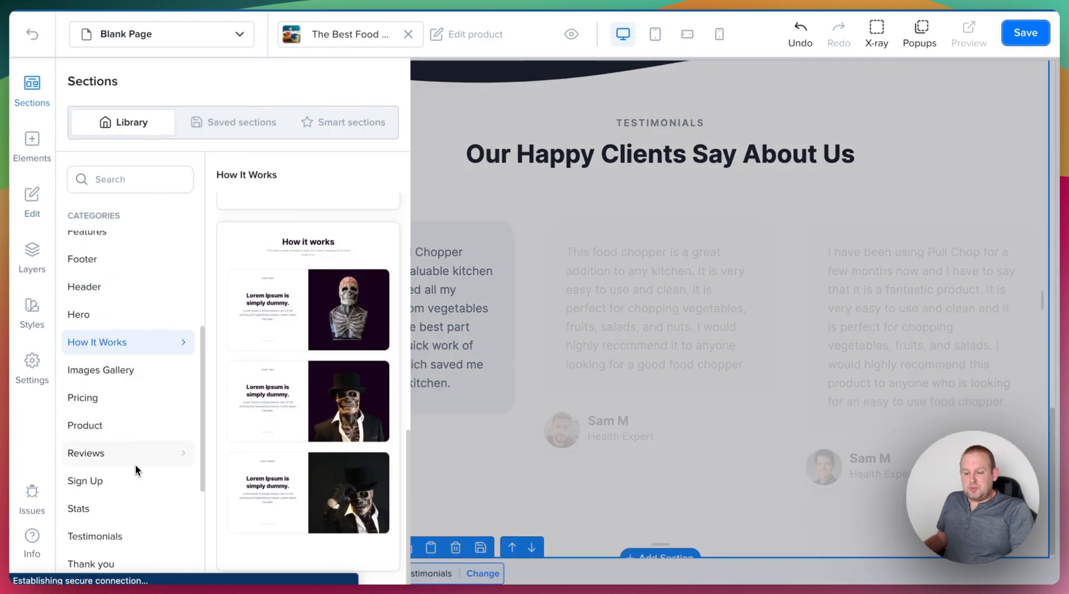
{"action": "scroll", "coordinate": [135, 470], "scroll_direction": "down", "scroll_amount": 4}
{"action": "scroll", "coordinate": [136, 469], "scroll_direction": "up", "scroll_amount": 8}
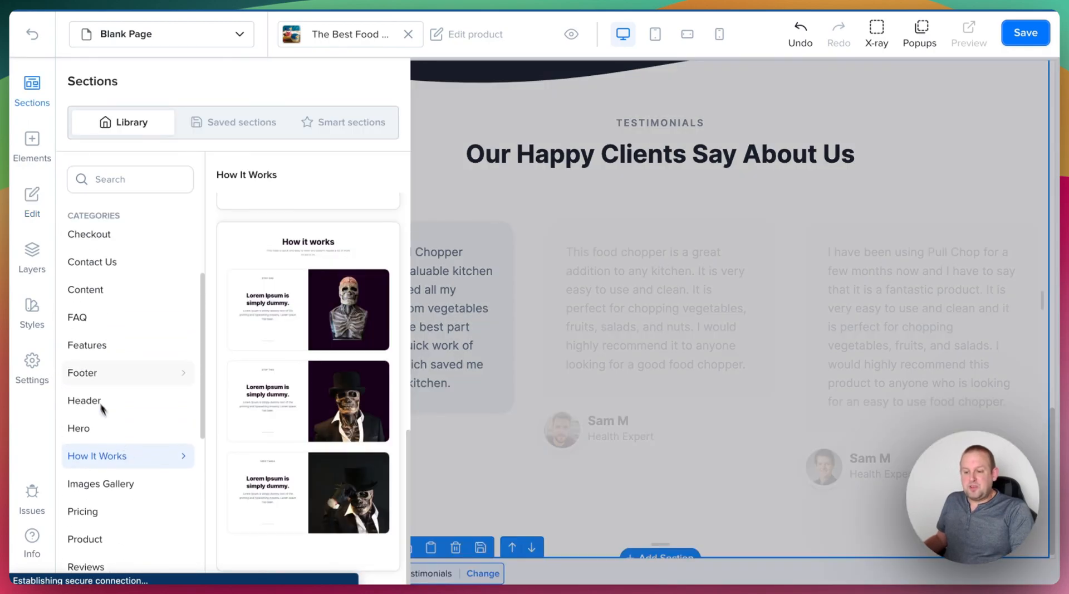
{"action": "left_click", "coordinate": [103, 347]}
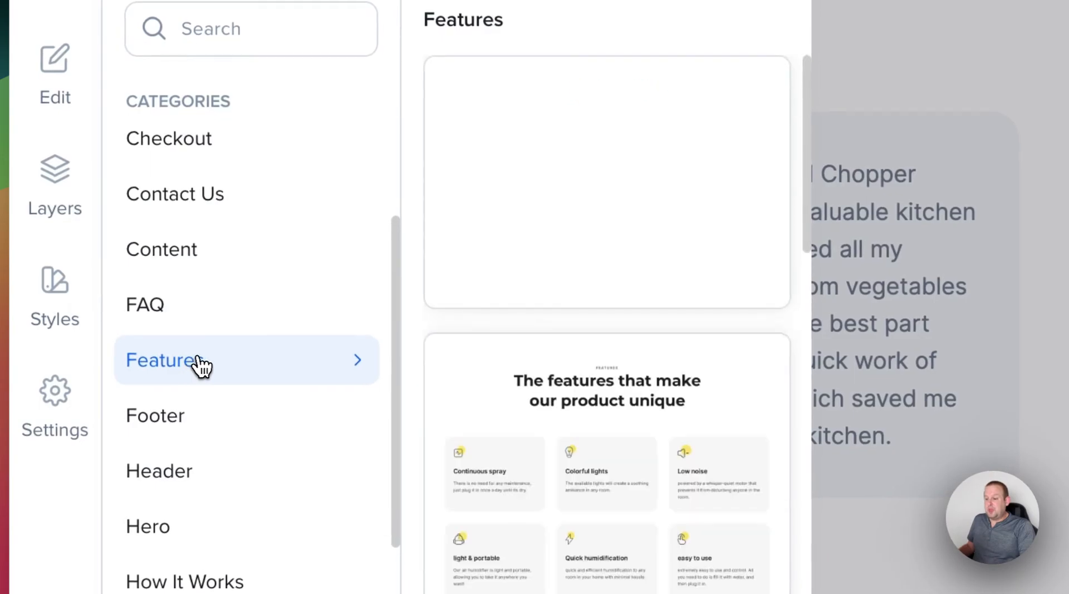
{"action": "scroll", "coordinate": [510, 278], "scroll_direction": "down", "scroll_amount": 5}
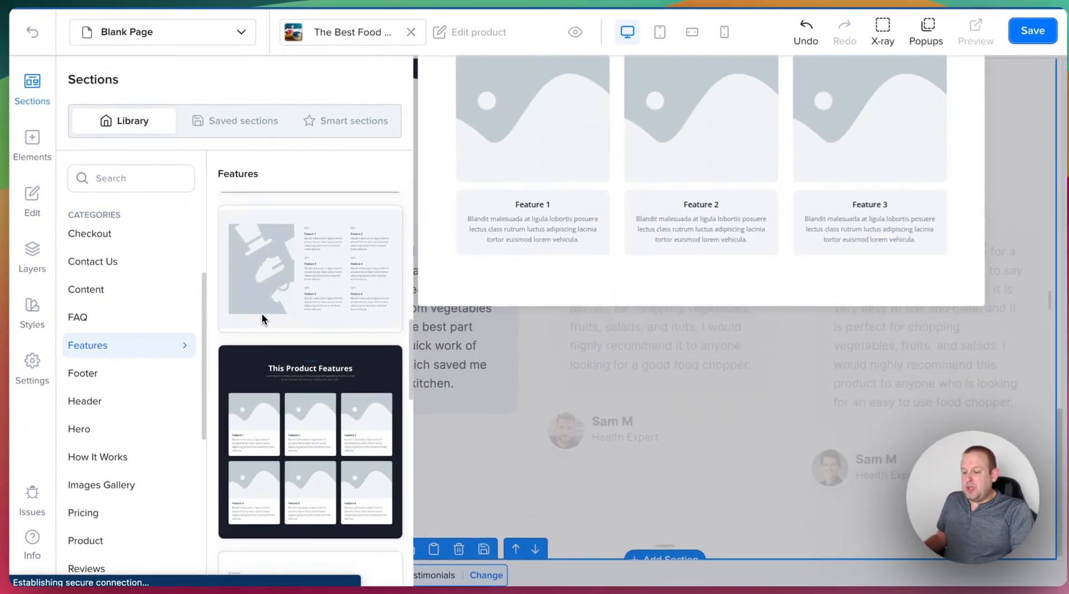
{"action": "scroll", "coordinate": [262, 318], "scroll_direction": "down", "scroll_amount": 2}
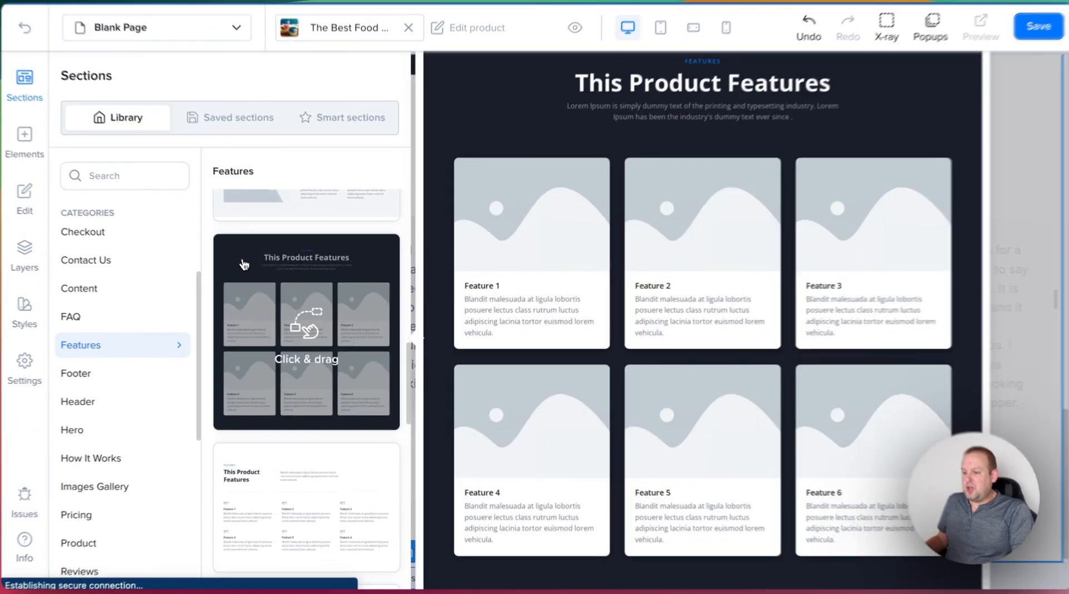
{"action": "left_click_drag", "start_coordinate": [244, 264], "coordinate": [686, 444]}
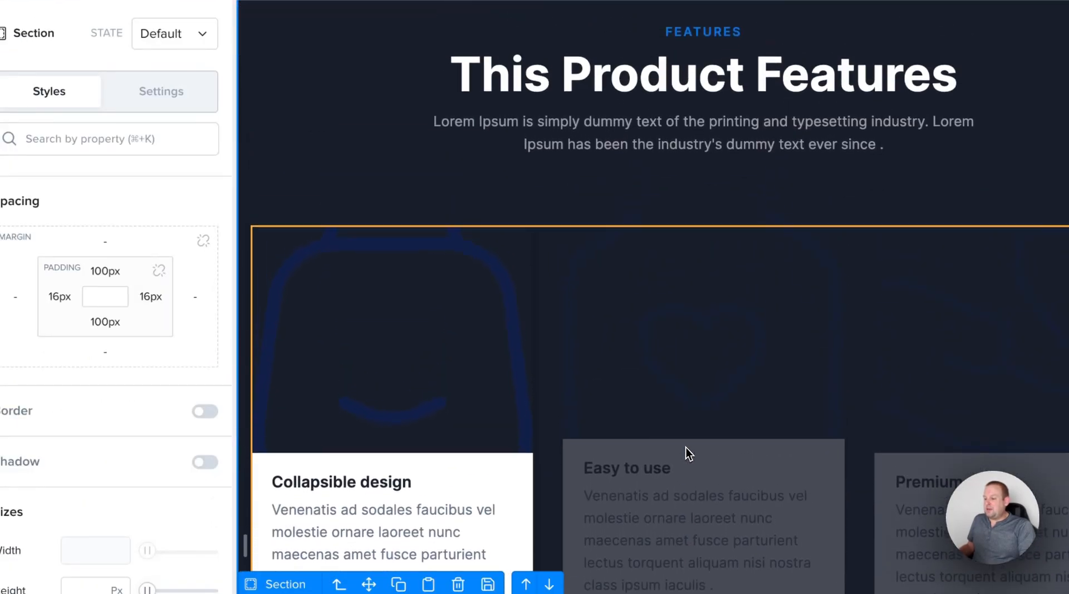
Examine the first feature card's linked title and description, and look over the new features section
{"action": "scroll", "coordinate": [686, 446], "scroll_direction": "down", "scroll_amount": 4}
{"action": "left_click", "coordinate": [444, 317]}
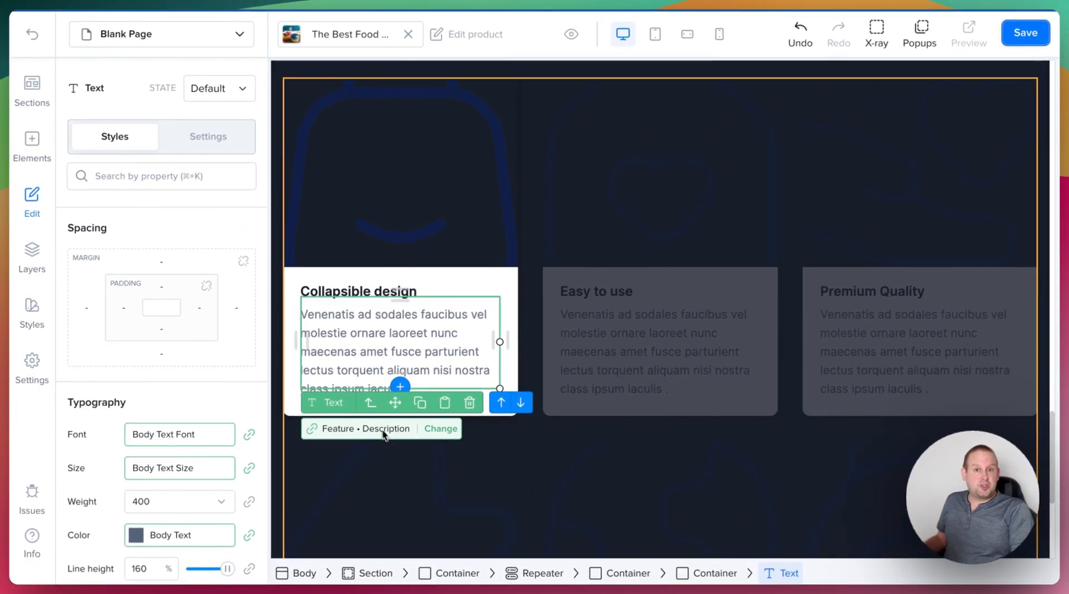
{"action": "left_click", "coordinate": [350, 291]}
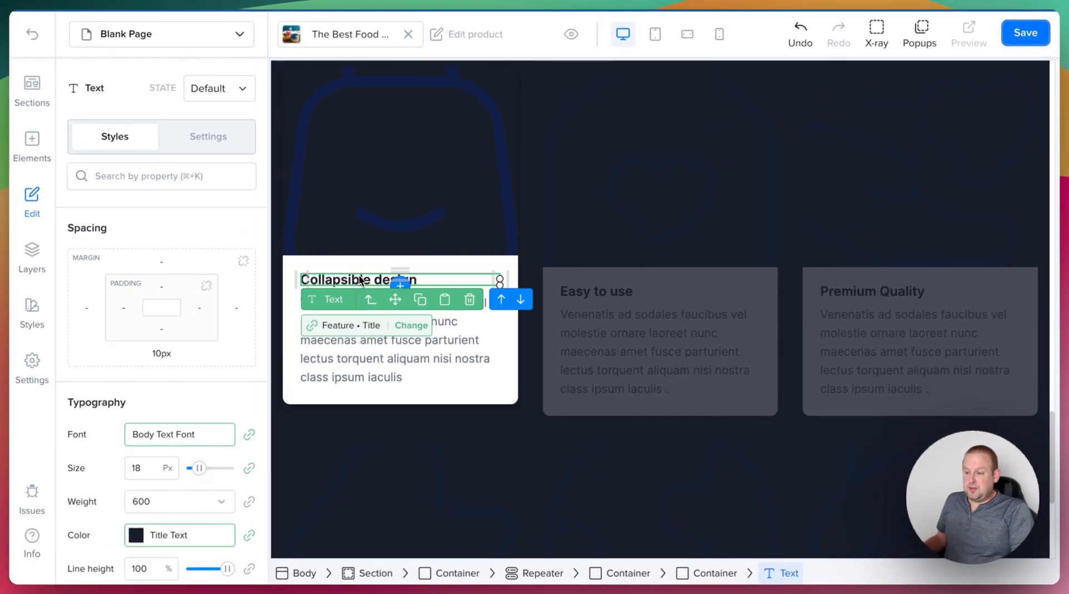
{"action": "left_click", "coordinate": [348, 358]}
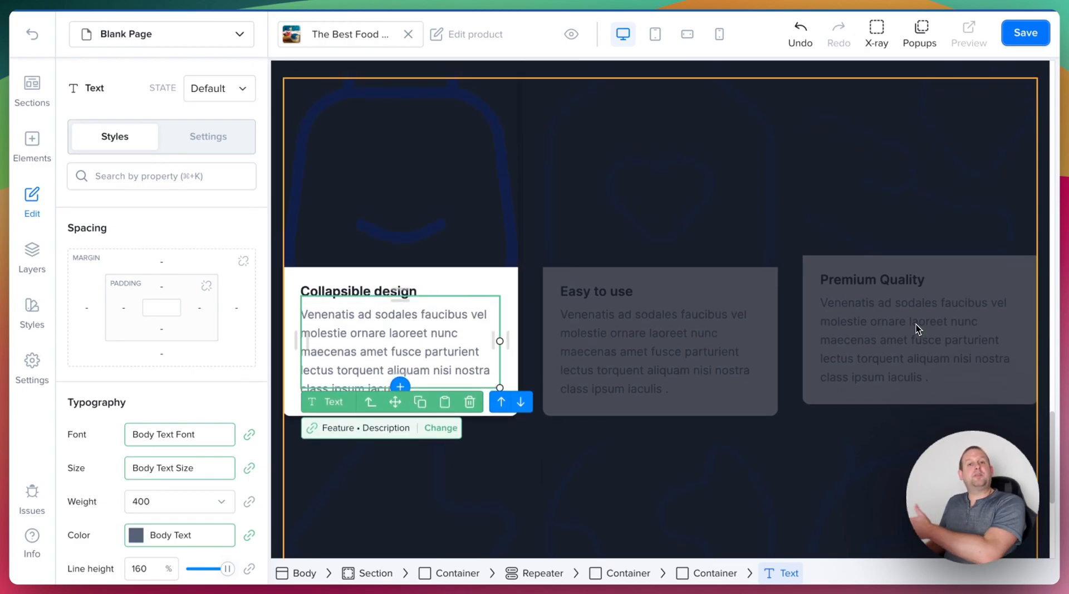
{"action": "scroll", "coordinate": [637, 239], "scroll_direction": "up", "scroll_amount": 4}
{"action": "scroll", "coordinate": [637, 238], "scroll_direction": "down", "scroll_amount": 8}
{"action": "scroll", "coordinate": [639, 238], "scroll_direction": "up", "scroll_amount": 7}
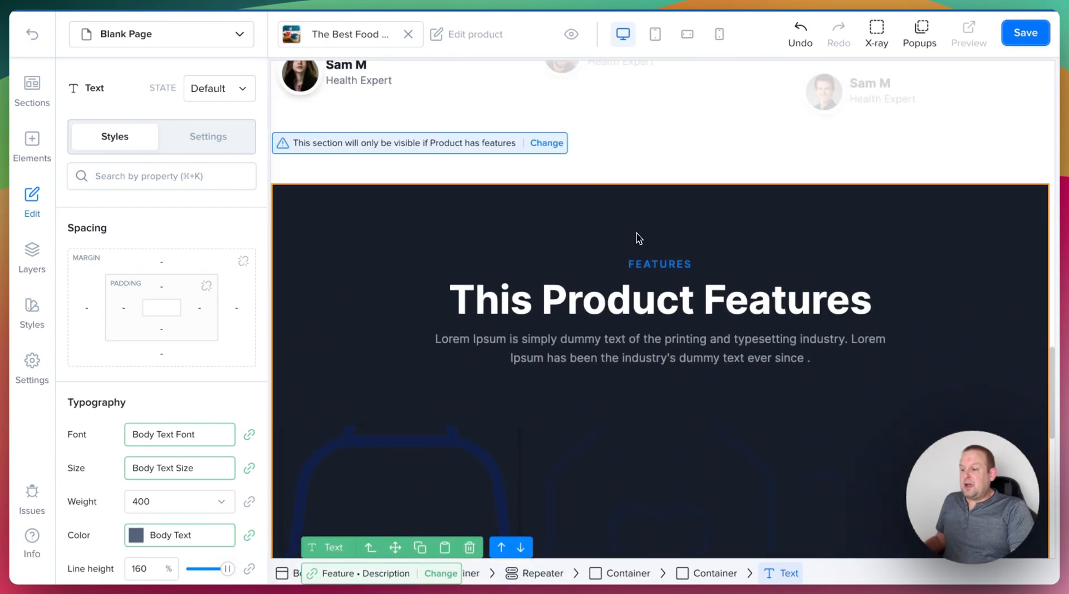
Turn on a Curve divider in the features section's styles and set its position to Top
{"action": "left_click", "coordinate": [353, 213]}
{"action": "scroll", "coordinate": [189, 307], "scroll_direction": "down", "scroll_amount": 3}
{"action": "scroll", "coordinate": [190, 306], "scroll_direction": "down", "scroll_amount": 6}
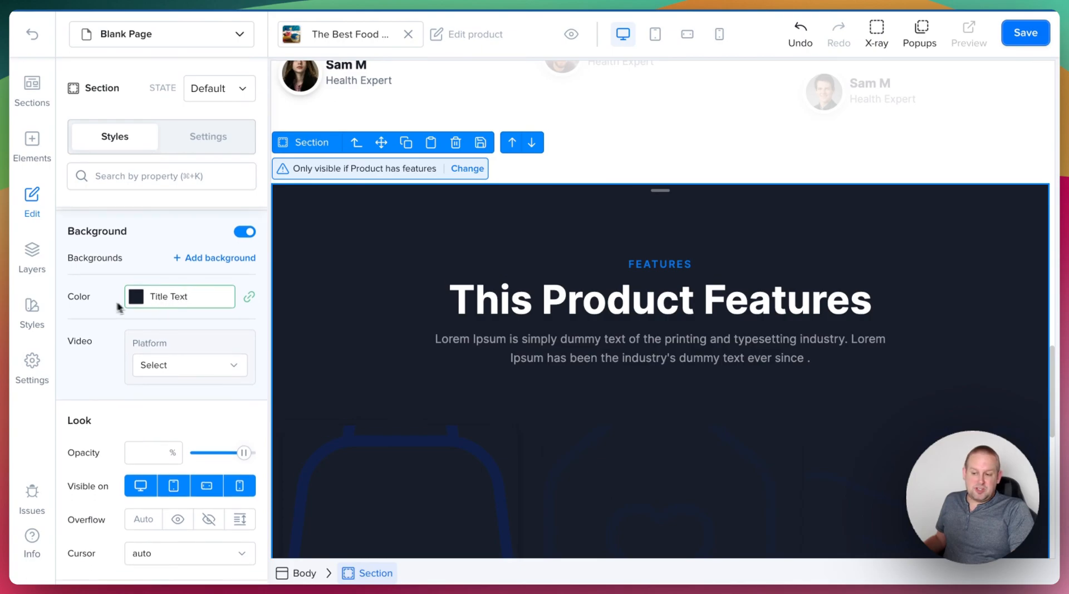
{"action": "scroll", "coordinate": [655, 220], "scroll_direction": "up", "scroll_amount": 10}
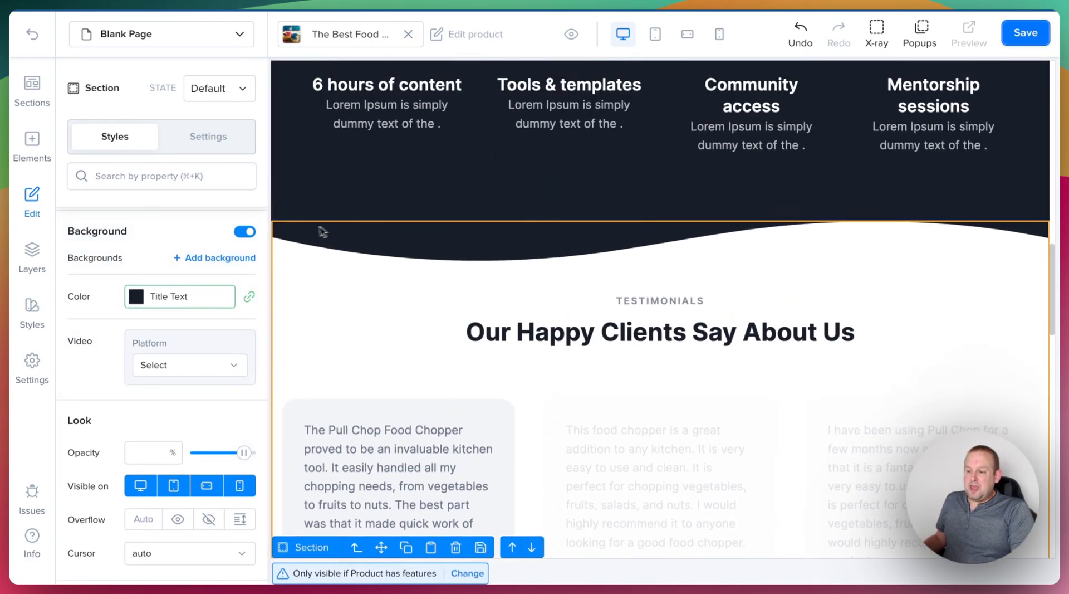
{"action": "scroll", "coordinate": [661, 307], "scroll_direction": "down", "scroll_amount": 7}
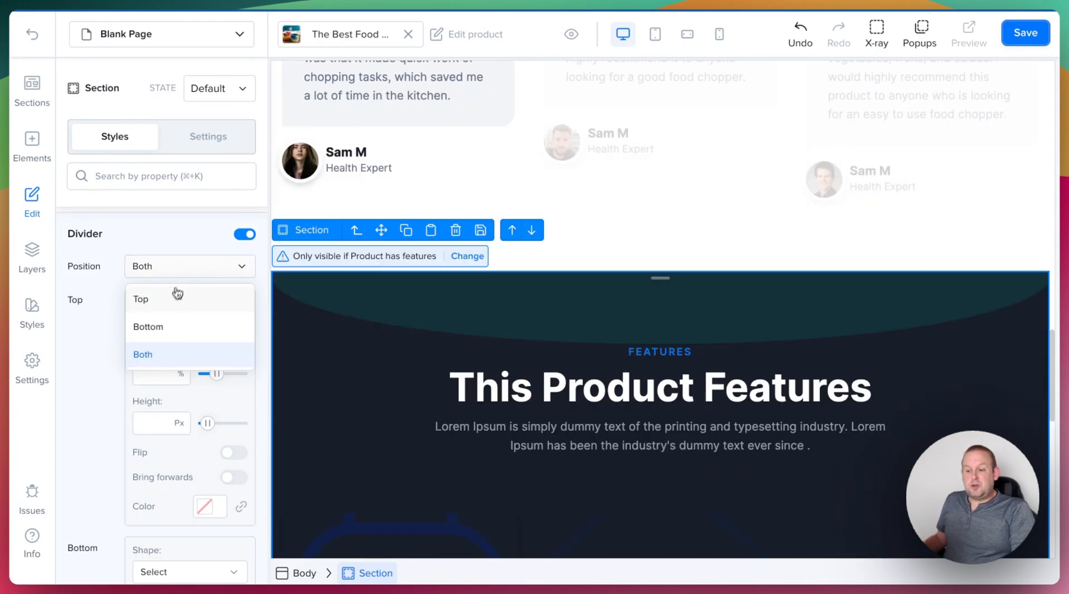
{"action": "left_click", "coordinate": [174, 298]}
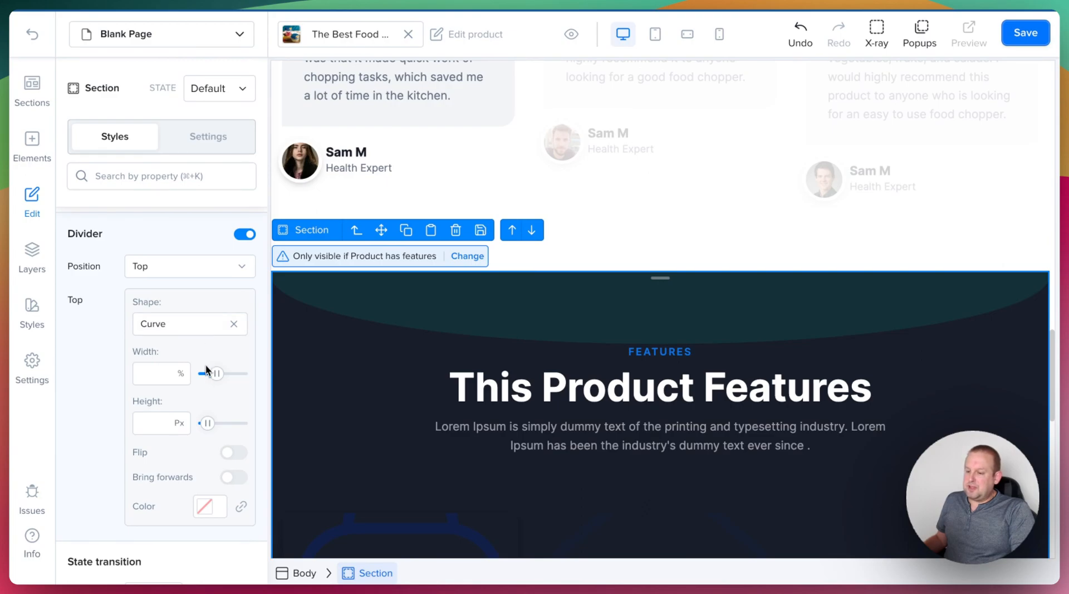
Set the features section's curve divider to a width of 110% and a height of 60 px
{"action": "left_click", "coordinate": [207, 422]}
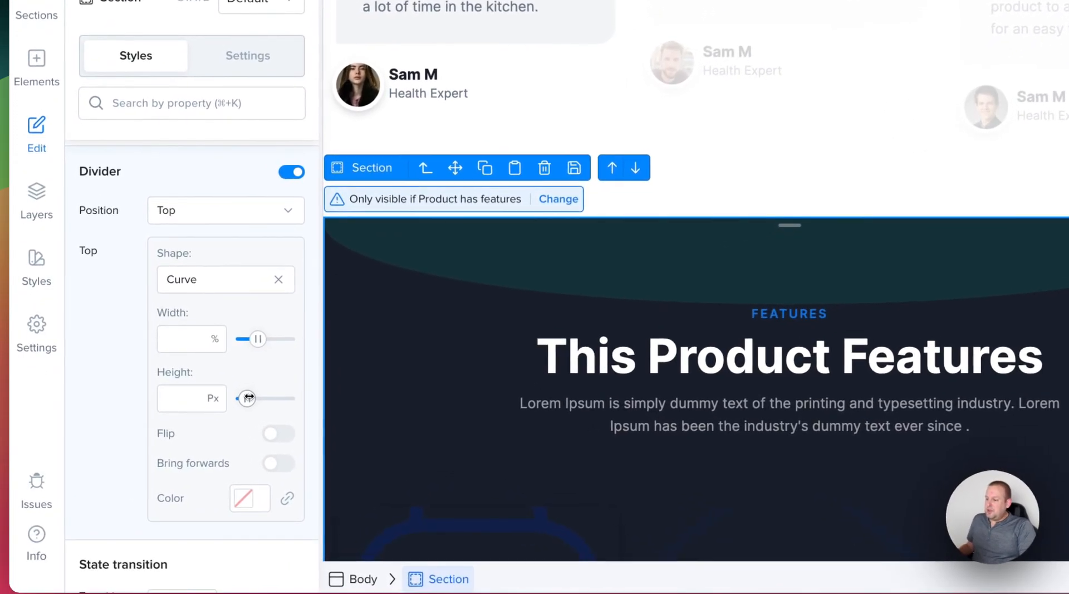
{"action": "left_click_drag", "start_coordinate": [245, 398], "coordinate": [211, 421]}
{"action": "left_click_drag", "start_coordinate": [217, 372], "coordinate": [234, 354]}
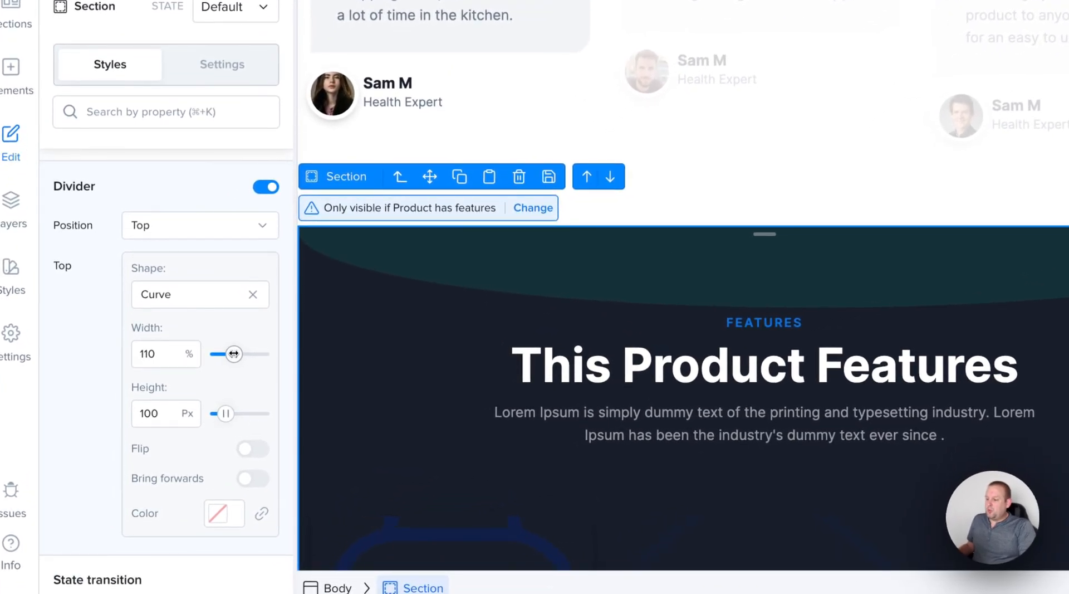
{"action": "scroll", "coordinate": [233, 353], "scroll_direction": "down", "scroll_amount": 1}
{"action": "left_click_drag", "start_coordinate": [229, 405], "coordinate": [224, 405]}
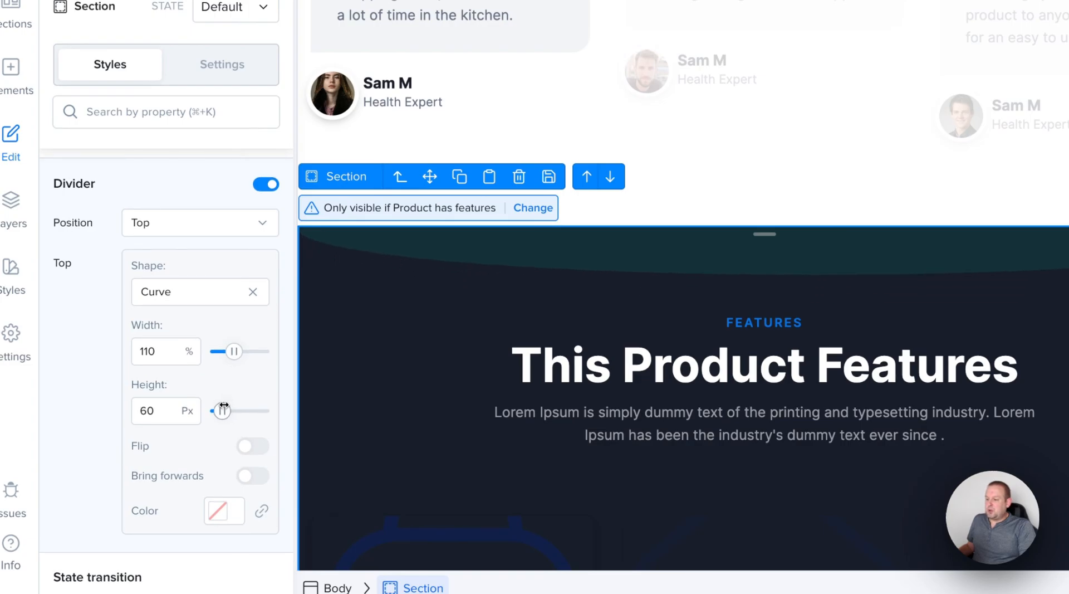
Set the curve divider's color to the Page Background funnel style (#FFFFFF), matching the white section above
{"action": "scroll", "coordinate": [223, 405], "scroll_direction": "down", "scroll_amount": 2}
{"action": "left_click", "coordinate": [217, 502]}
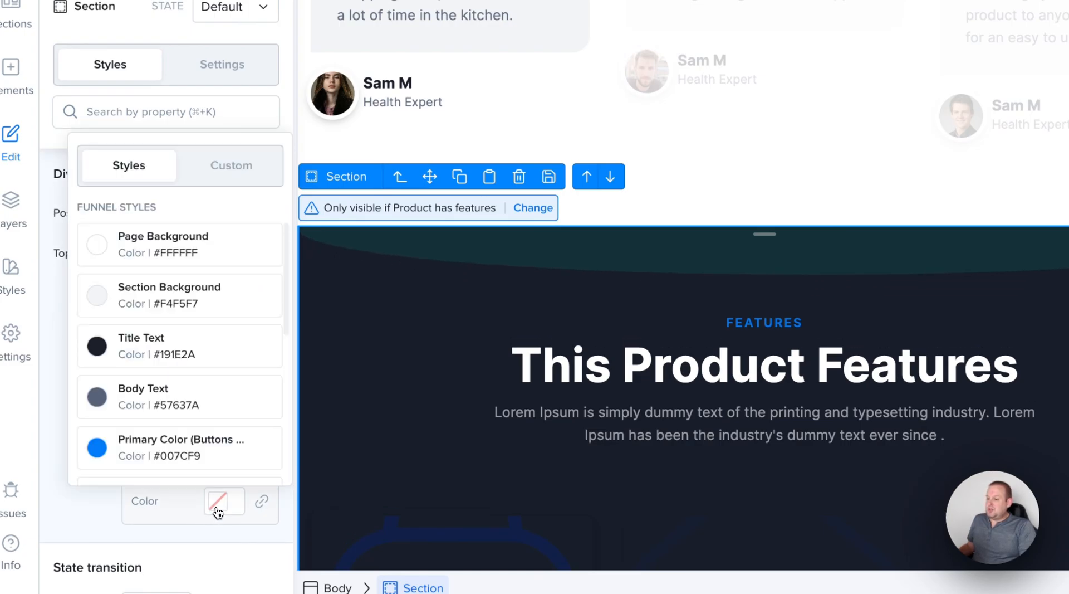
{"action": "left_click", "coordinate": [127, 259]}
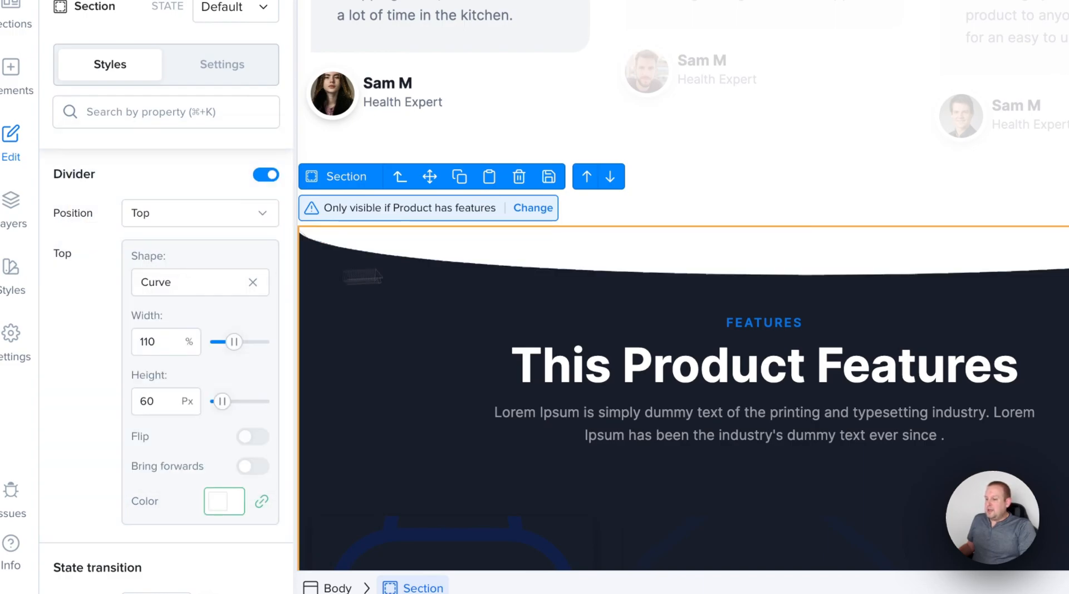
{"action": "left_click", "coordinate": [589, 320]}
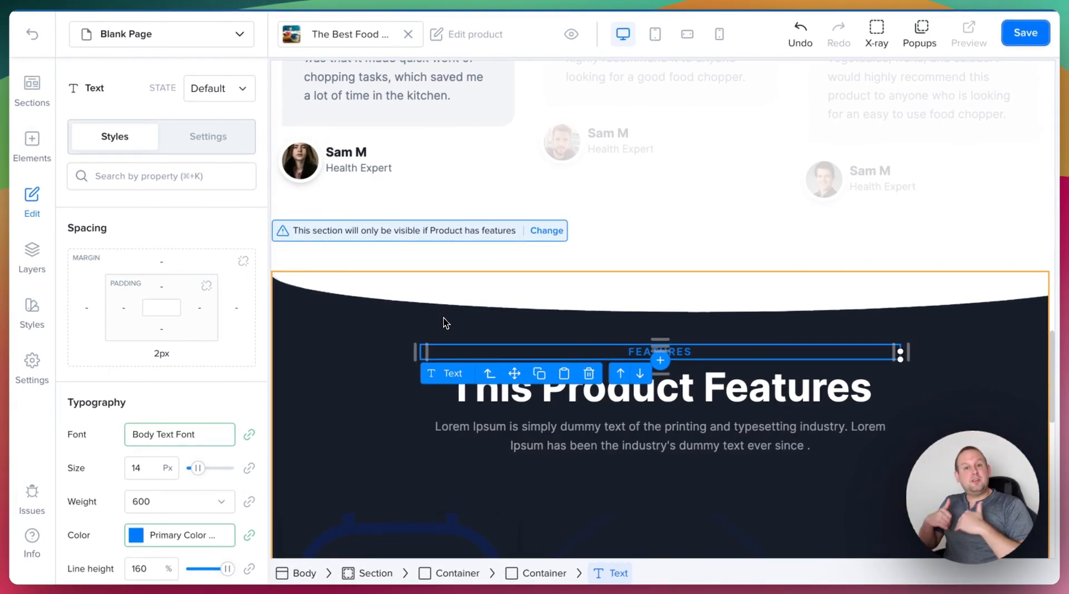
Open the sections library and show its FAQ category
{"action": "scroll", "coordinate": [445, 323], "scroll_direction": "down", "scroll_amount": 10}
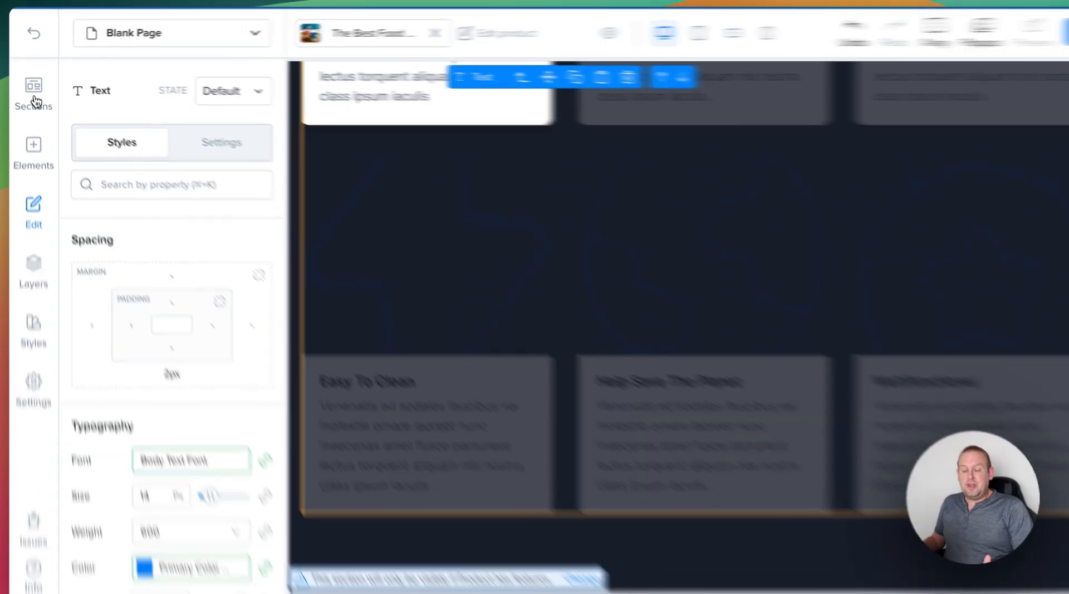
{"action": "left_click", "coordinate": [33, 95]}
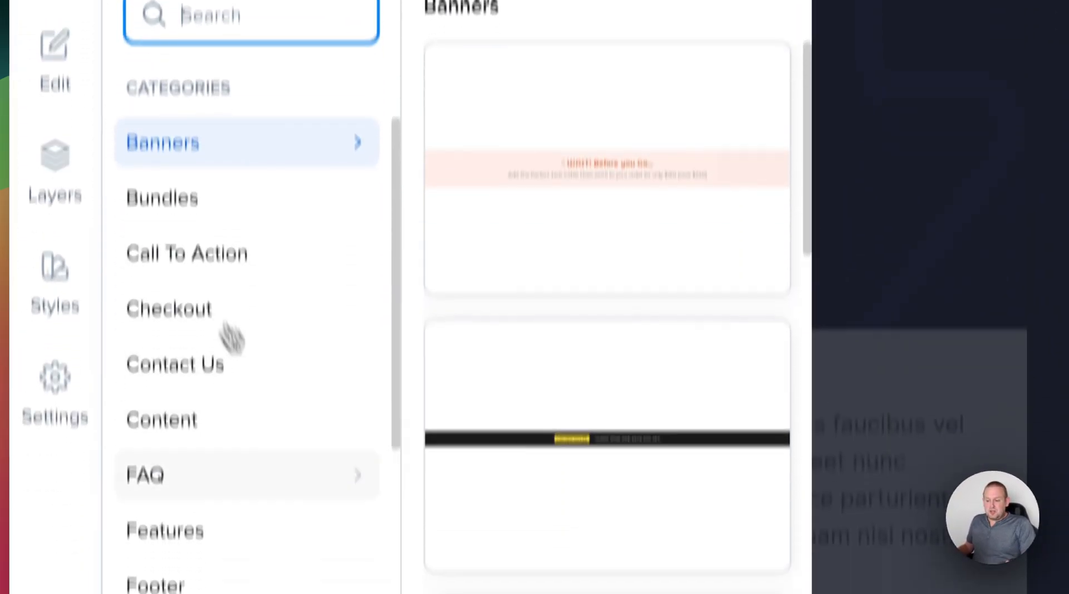
{"action": "scroll", "coordinate": [329, 498], "scroll_direction": "down", "scroll_amount": 5}
{"action": "scroll", "coordinate": [329, 498], "scroll_direction": "up", "scroll_amount": 5}
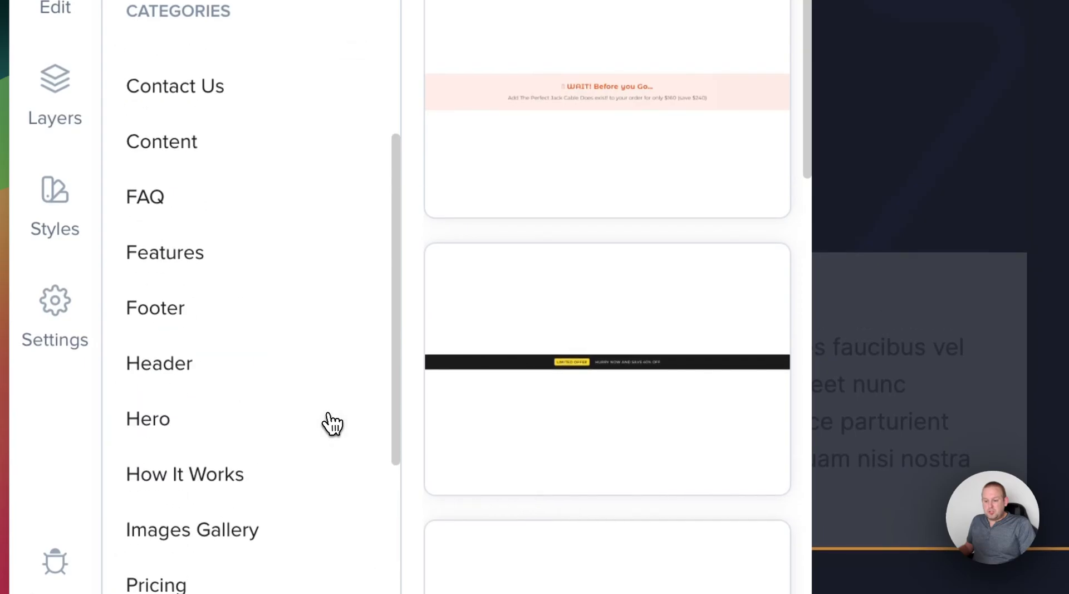
{"action": "scroll", "coordinate": [321, 420], "scroll_direction": "down", "scroll_amount": 2}
{"action": "left_click", "coordinate": [244, 322]}
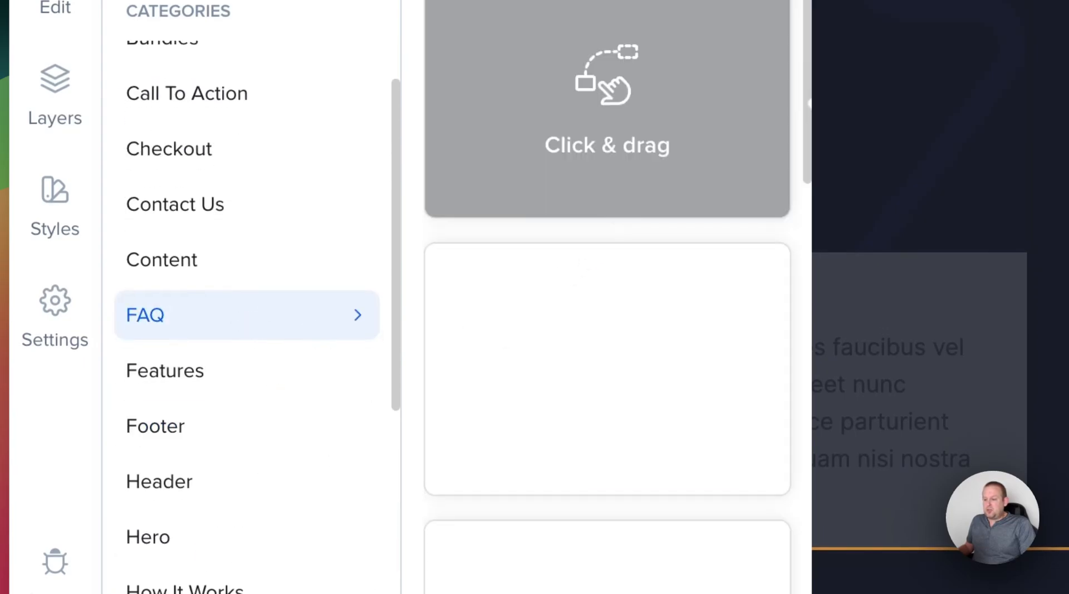
Browse the FAQ designs and insert the Your Questions, Answered. section with the humidifier image below the features section
{"action": "scroll", "coordinate": [628, 198], "scroll_direction": "down", "scroll_amount": 3}
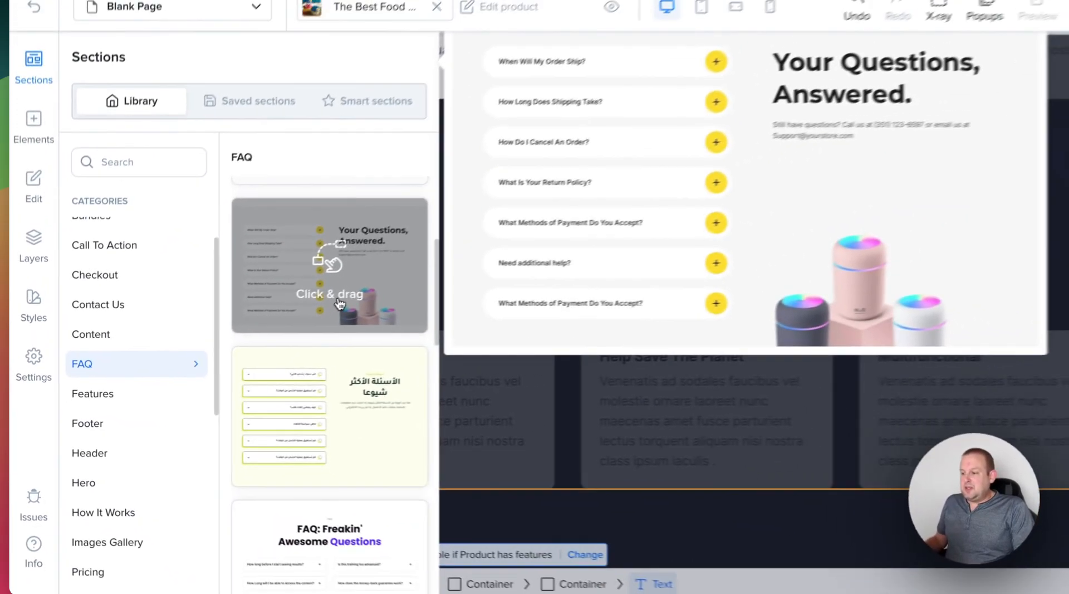
{"action": "scroll", "coordinate": [342, 303], "scroll_direction": "down", "scroll_amount": 6}
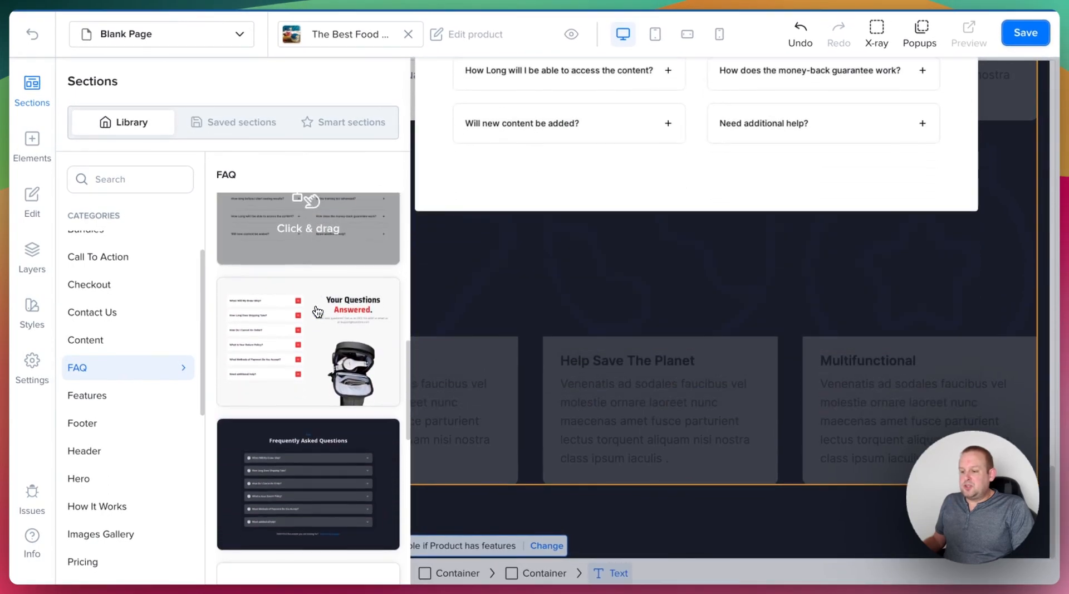
{"action": "scroll", "coordinate": [317, 310], "scroll_direction": "down", "scroll_amount": 2}
{"action": "scroll", "coordinate": [317, 311], "scroll_direction": "up", "scroll_amount": 2}
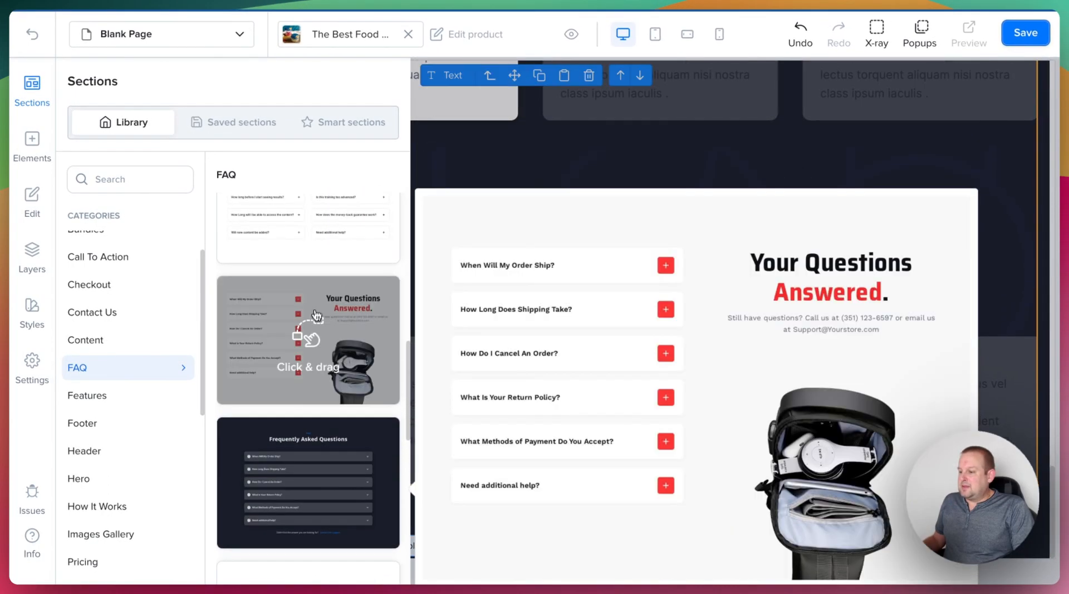
{"action": "scroll", "coordinate": [312, 333], "scroll_direction": "down", "scroll_amount": 5}
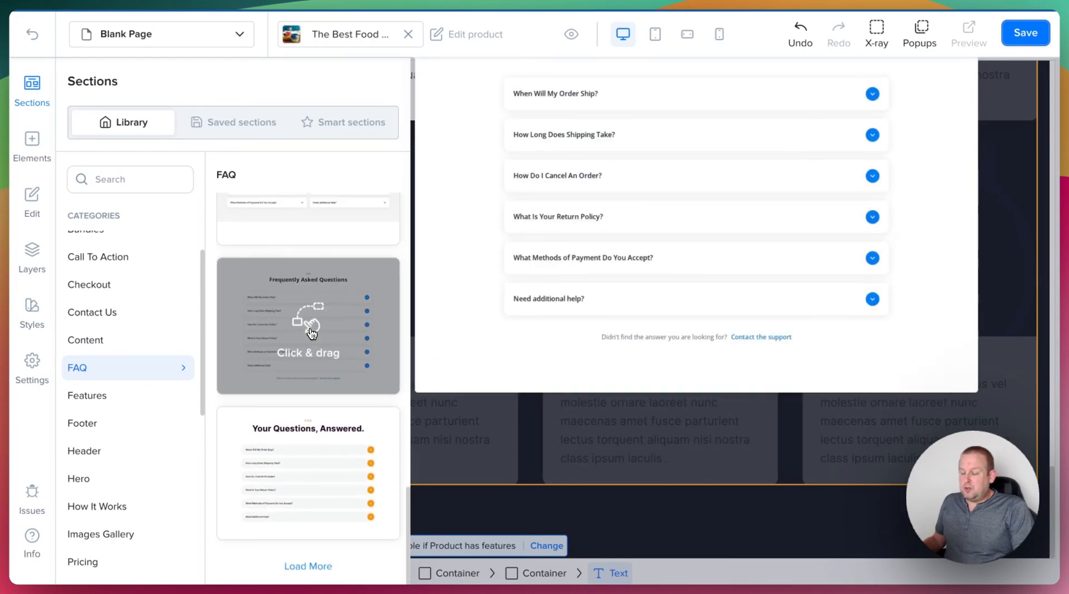
{"action": "scroll", "coordinate": [303, 357], "scroll_direction": "up", "scroll_amount": 5}
{"action": "scroll", "coordinate": [292, 373], "scroll_direction": "up", "scroll_amount": 2}
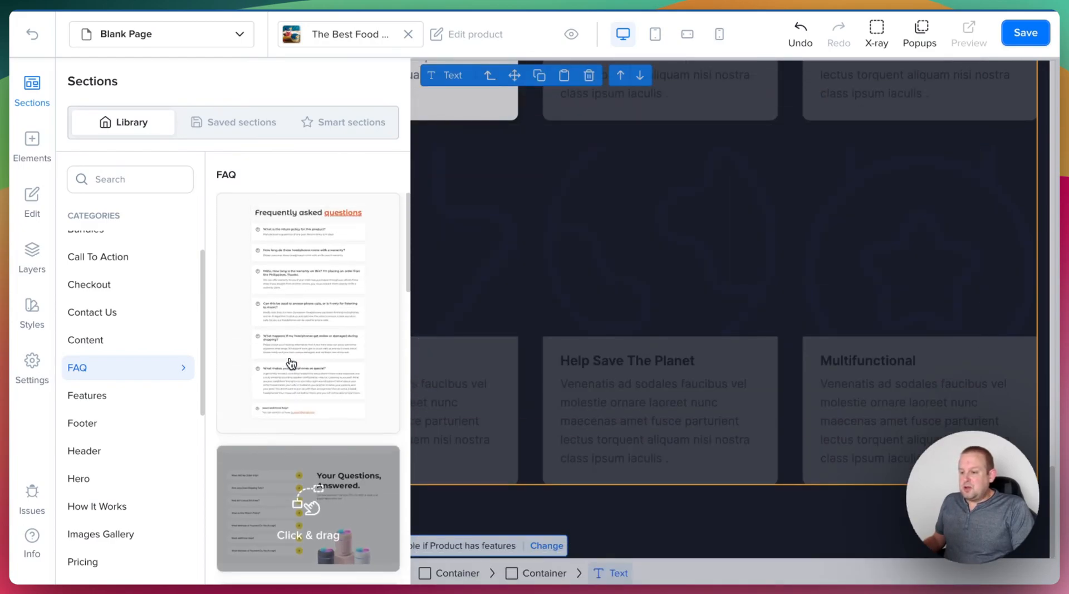
{"action": "scroll", "coordinate": [289, 358], "scroll_direction": "down", "scroll_amount": 3}
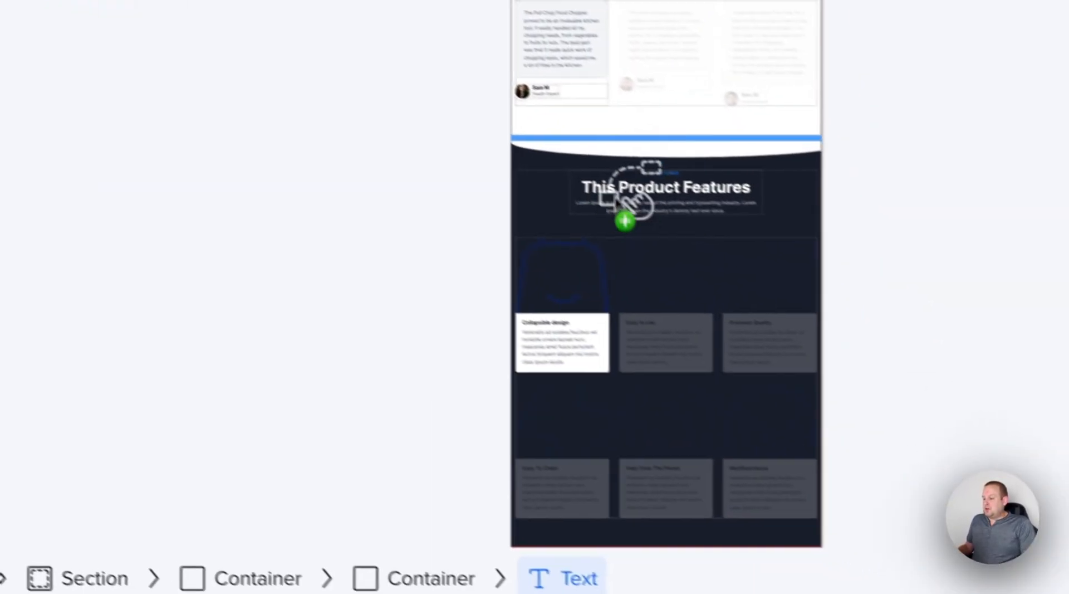
{"action": "left_click_drag", "start_coordinate": [625, 214], "coordinate": [681, 573]}
{"action": "left_click_drag", "start_coordinate": [560, 574], "coordinate": [568, 506]}
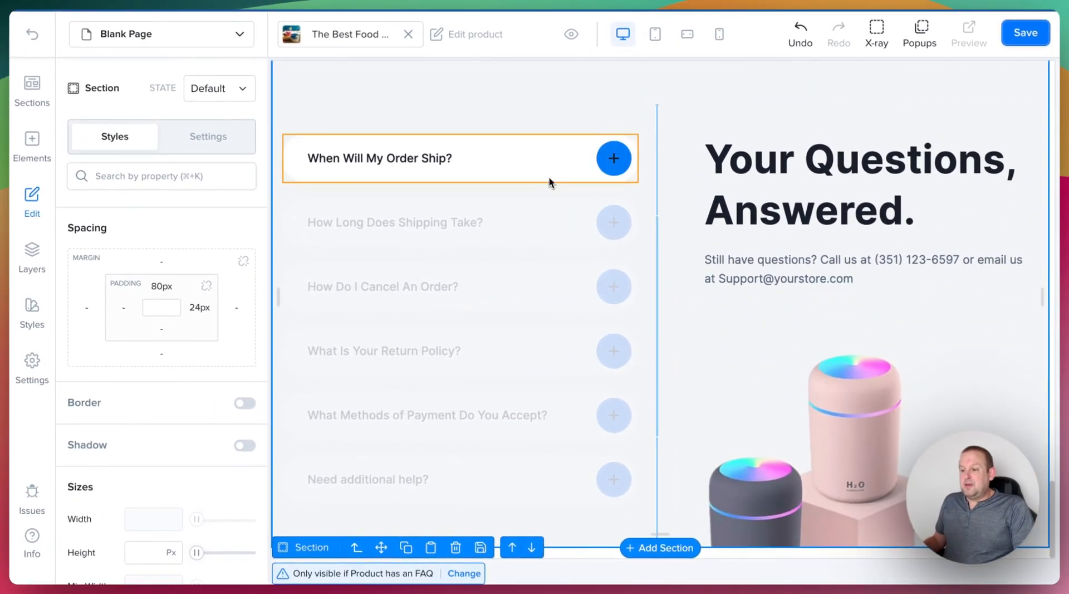
Link the FAQ section's humidifier image to the Product • Thumbnail field
{"action": "left_click", "coordinate": [855, 462]}
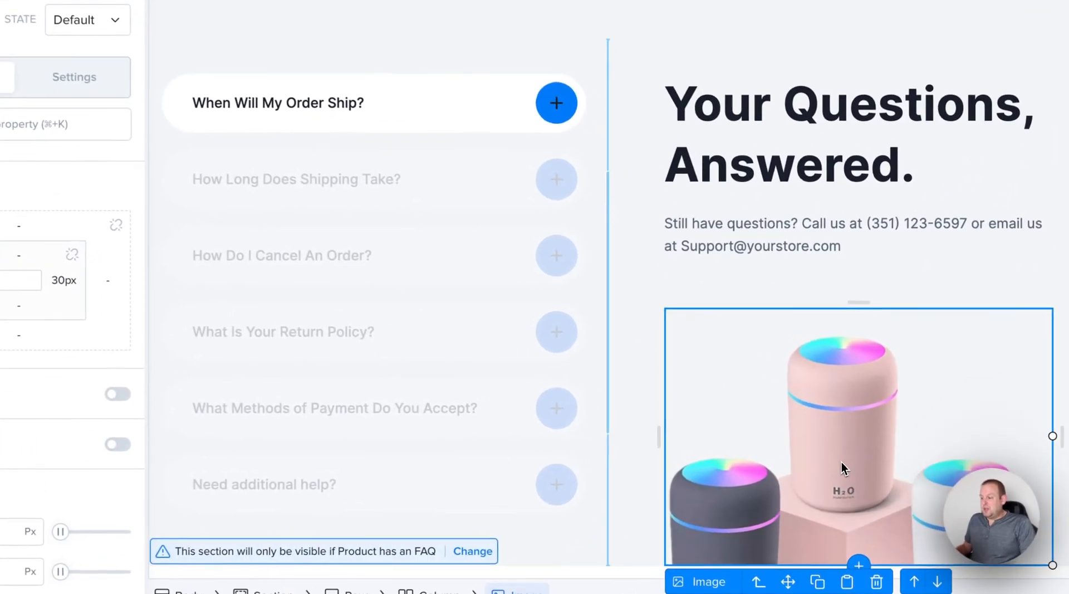
{"action": "scroll", "coordinate": [844, 457], "scroll_direction": "down", "scroll_amount": 1}
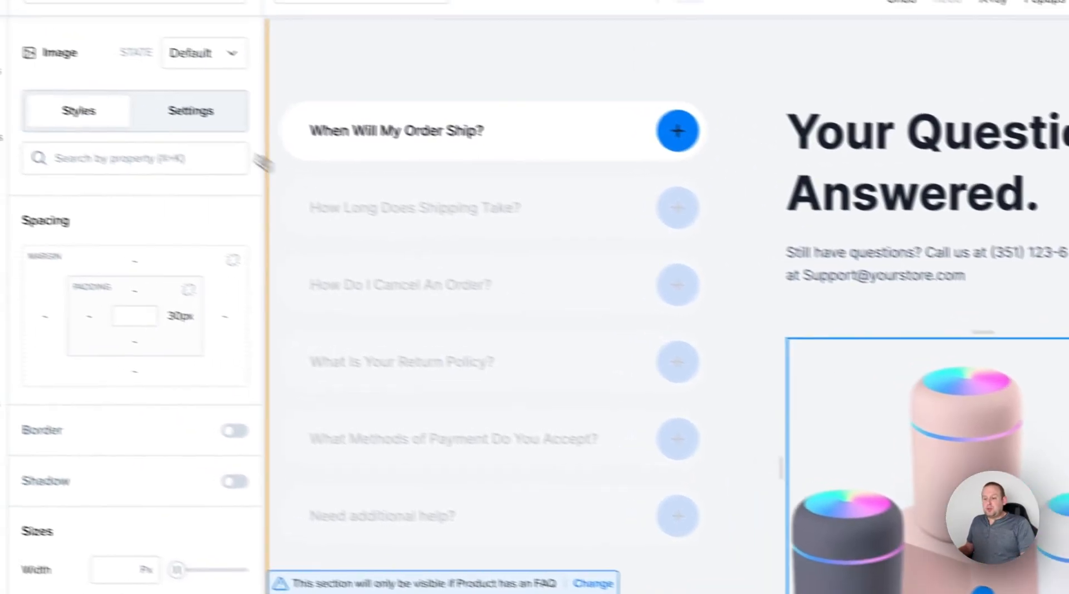
{"action": "left_click", "coordinate": [191, 110]}
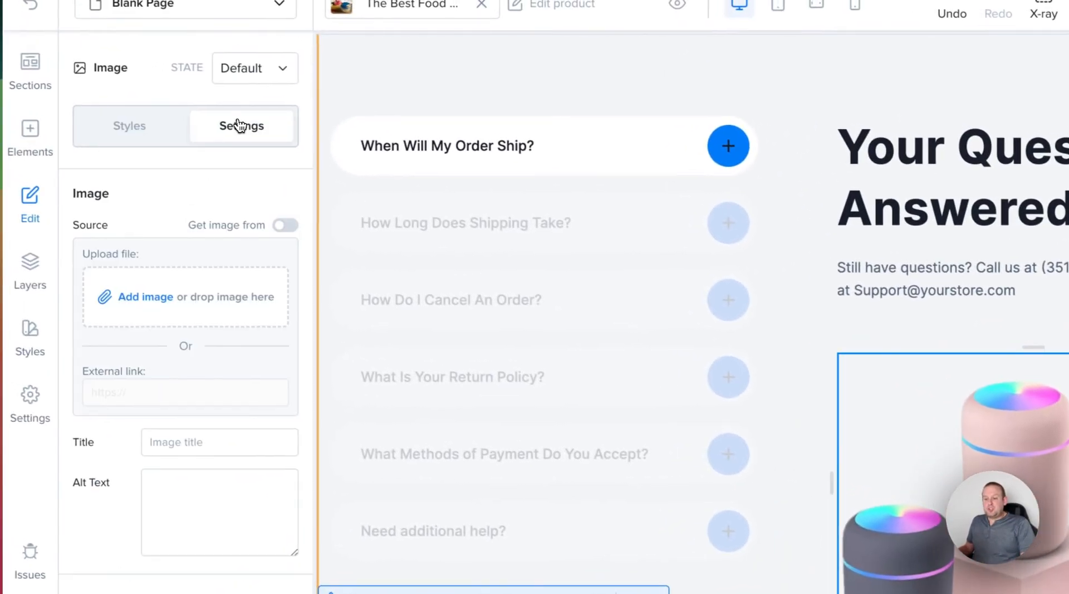
{"action": "left_click", "coordinate": [230, 202]}
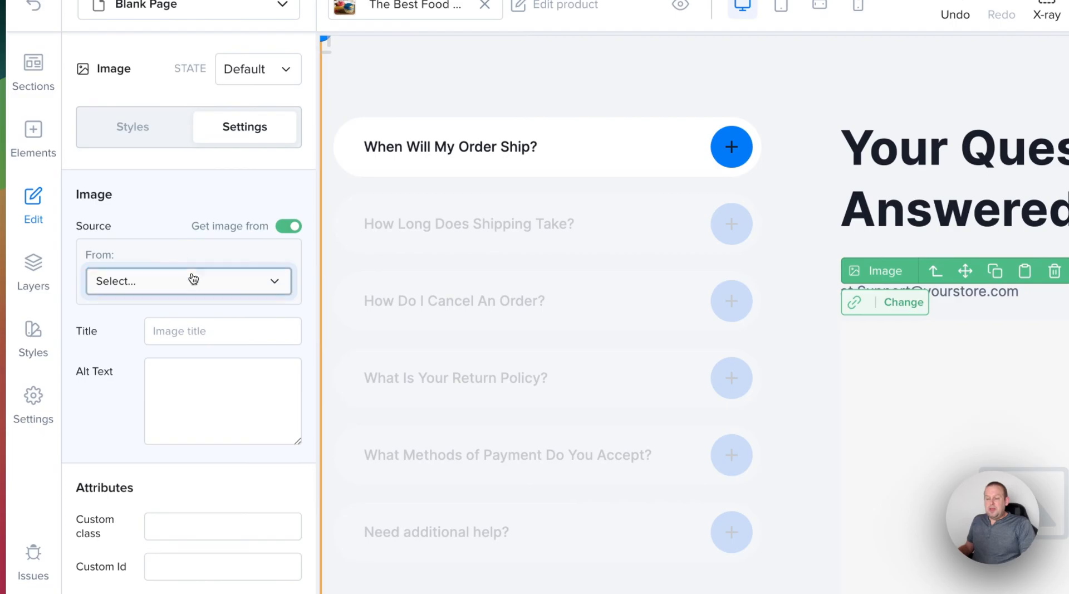
{"action": "left_click", "coordinate": [192, 279]}
{"action": "left_click", "coordinate": [133, 320]}
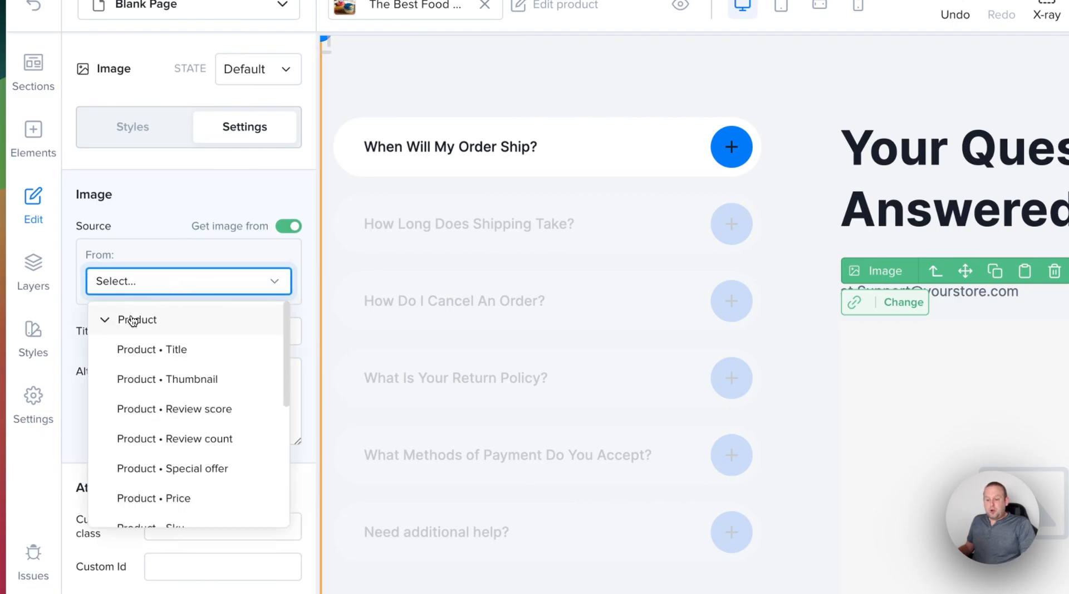
{"action": "left_click", "coordinate": [201, 390]}
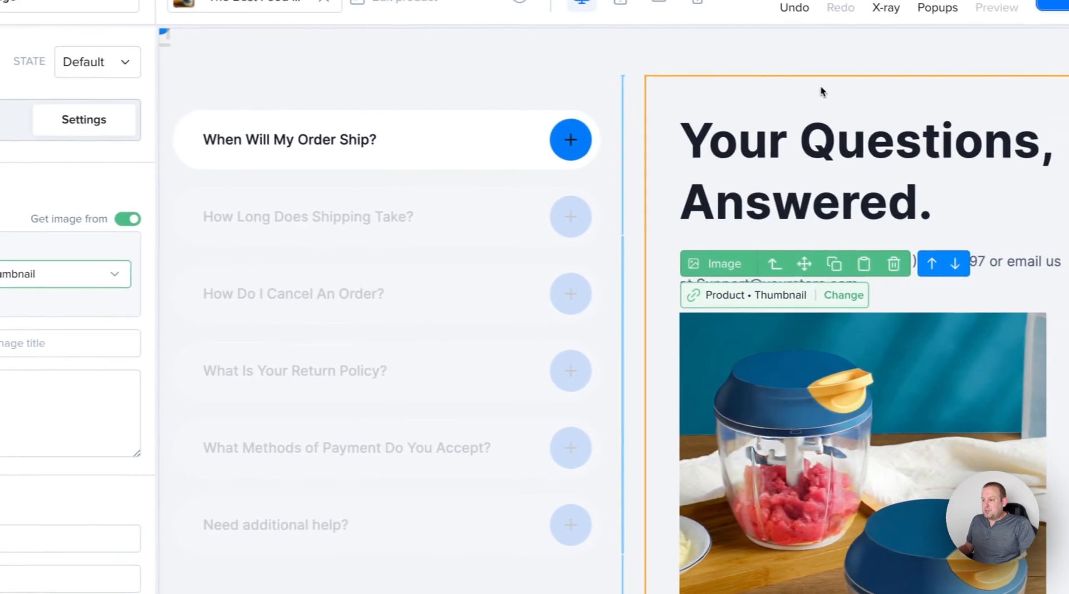
{"action": "left_click", "coordinate": [821, 91]}
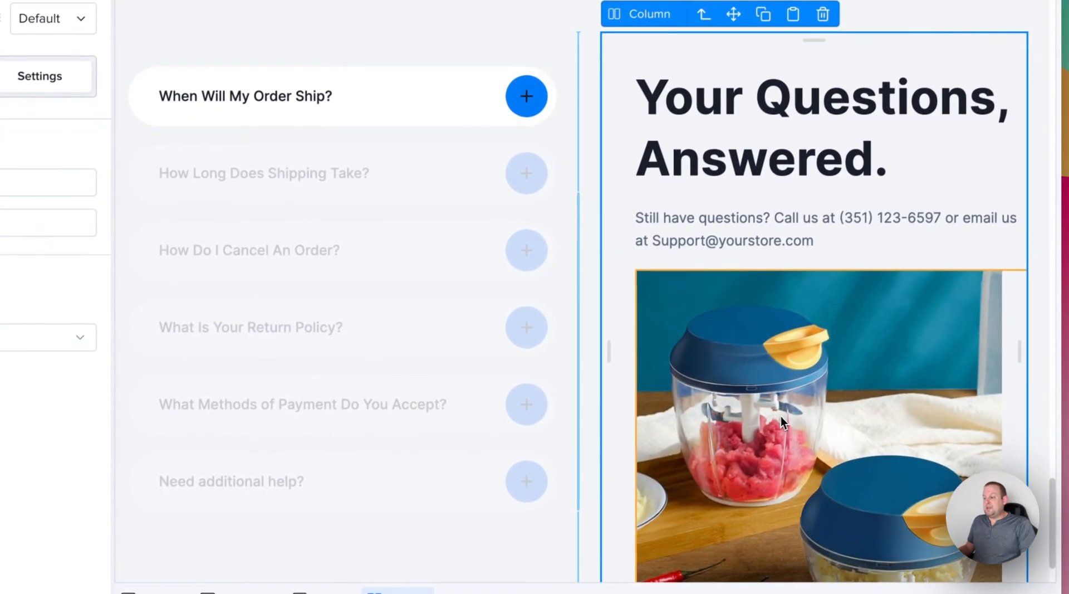
{"action": "scroll", "coordinate": [843, 346], "scroll_direction": "down", "scroll_amount": 2}
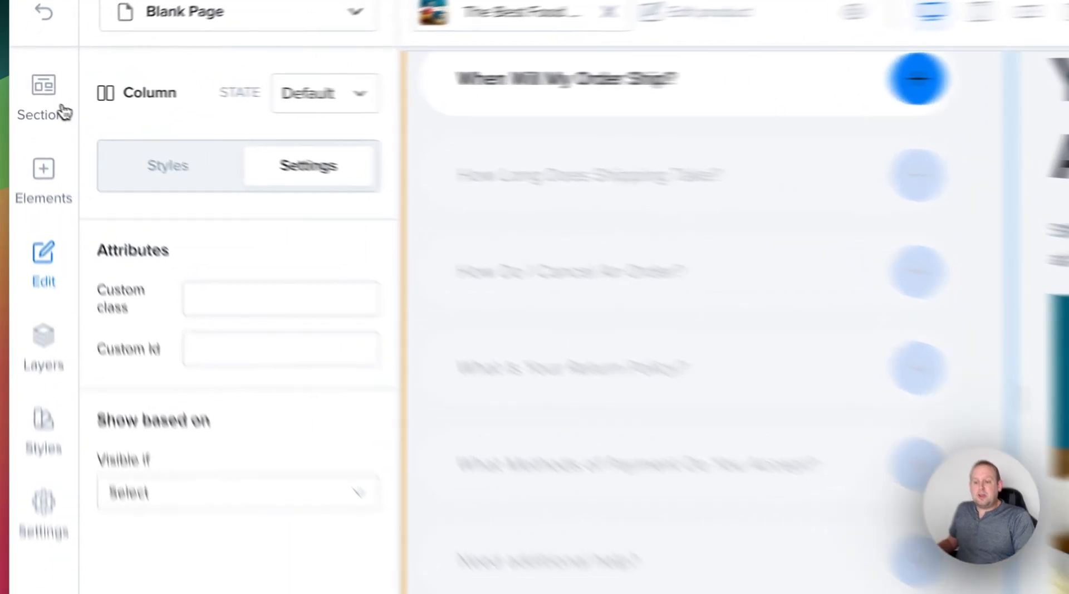
Insert a dark Footer section with the Get 20% off your first order email signup below the FAQ section
{"action": "left_click", "coordinate": [62, 109]}
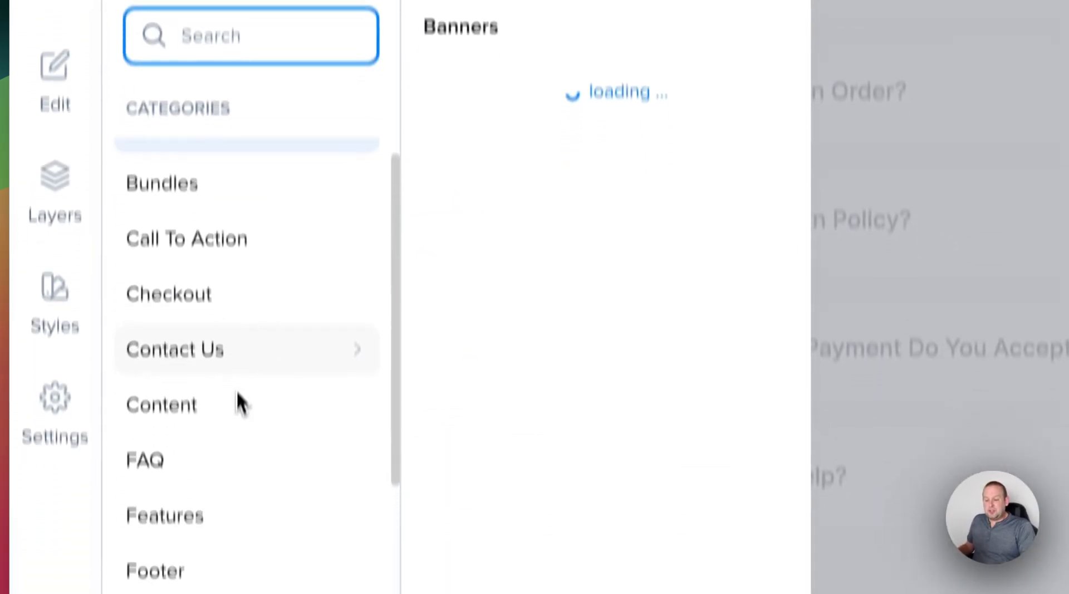
{"action": "scroll", "coordinate": [237, 362], "scroll_direction": "down", "scroll_amount": 8}
{"action": "left_click", "coordinate": [251, 108]}
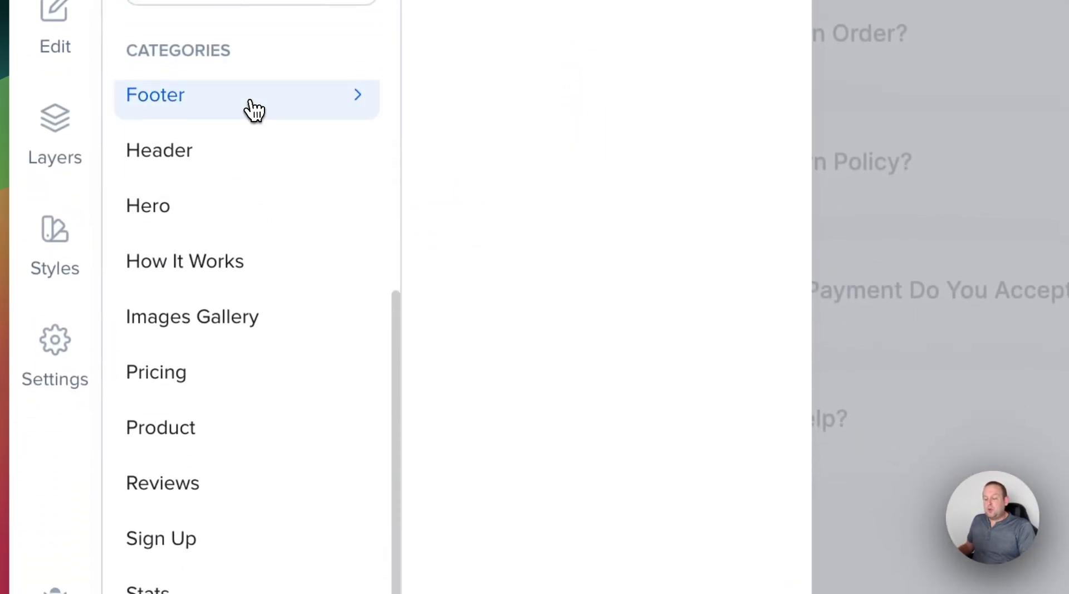
{"action": "scroll", "coordinate": [607, 390], "scroll_direction": "down", "scroll_amount": 5}
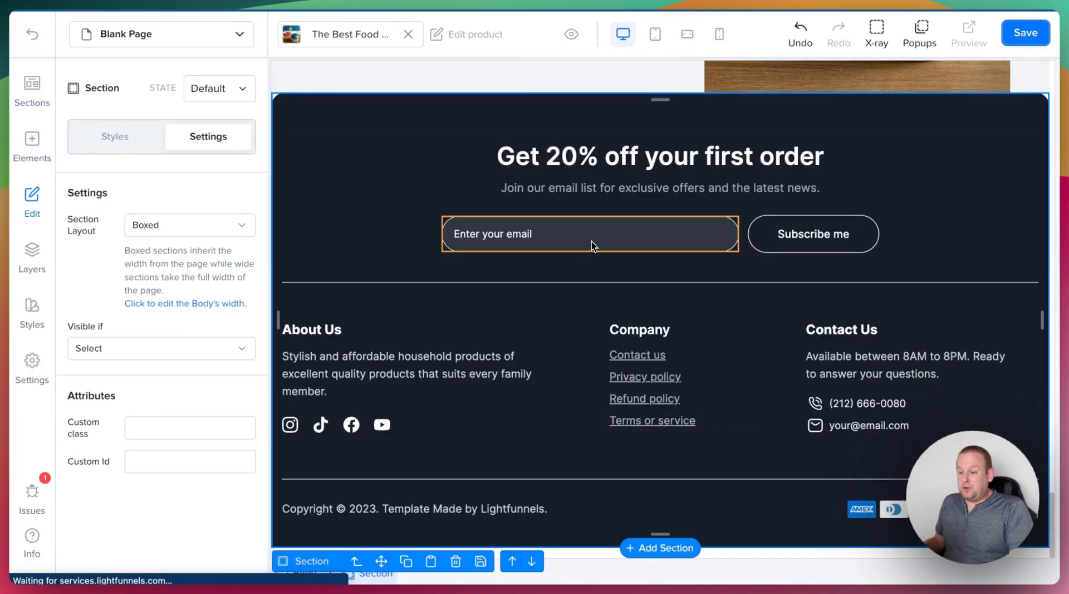
Set the FAQ section's background color to the Buttons Text funnel style
{"action": "scroll", "coordinate": [592, 245], "scroll_direction": "up", "scroll_amount": 3}
{"action": "scroll", "coordinate": [592, 244], "scroll_direction": "up", "scroll_amount": 2}
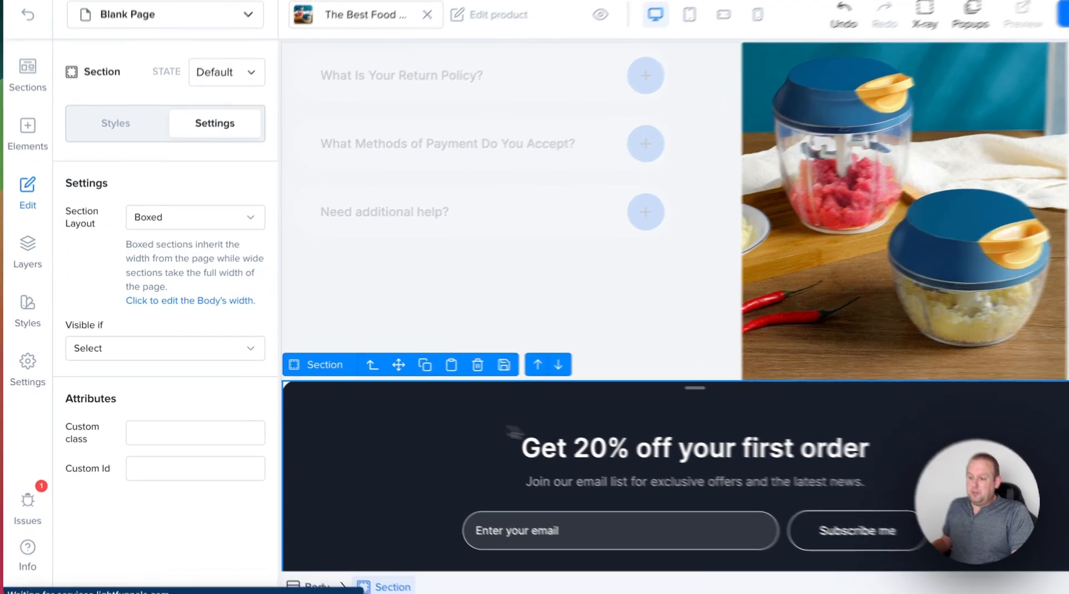
{"action": "scroll", "coordinate": [406, 251], "scroll_direction": "up", "scroll_amount": 5}
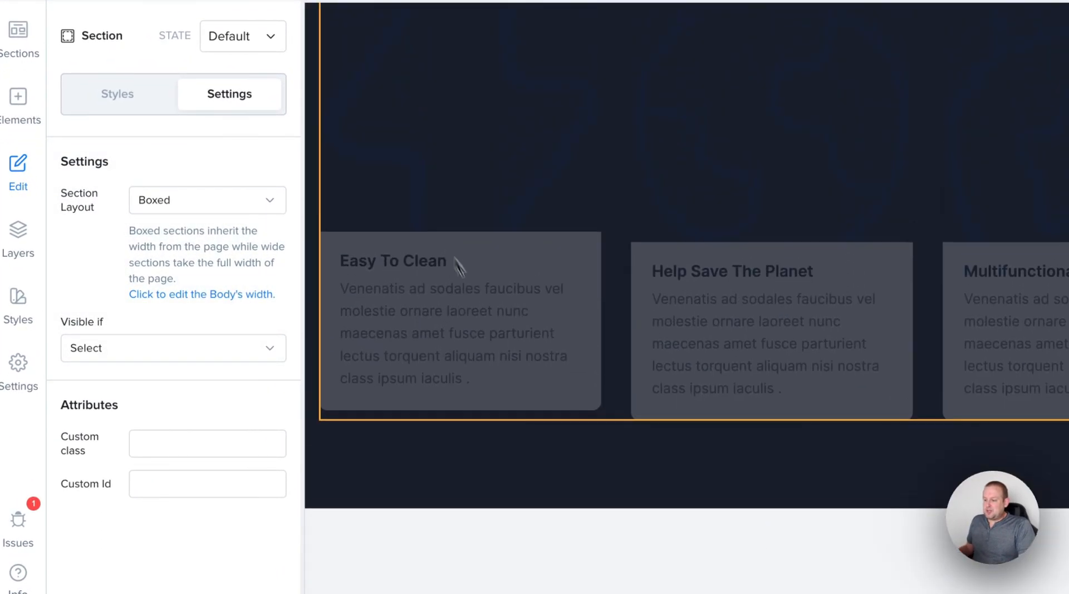
{"action": "scroll", "coordinate": [552, 353], "scroll_direction": "down", "scroll_amount": 5}
{"action": "left_click", "coordinate": [540, 250]}
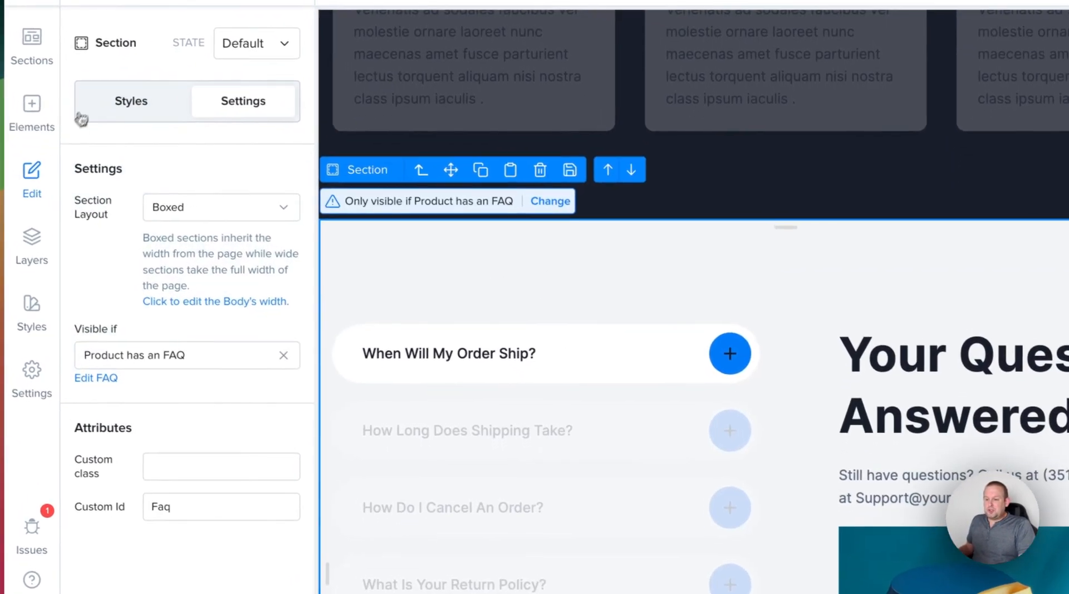
{"action": "left_click", "coordinate": [129, 102]}
{"action": "scroll", "coordinate": [159, 420], "scroll_direction": "down", "scroll_amount": 8}
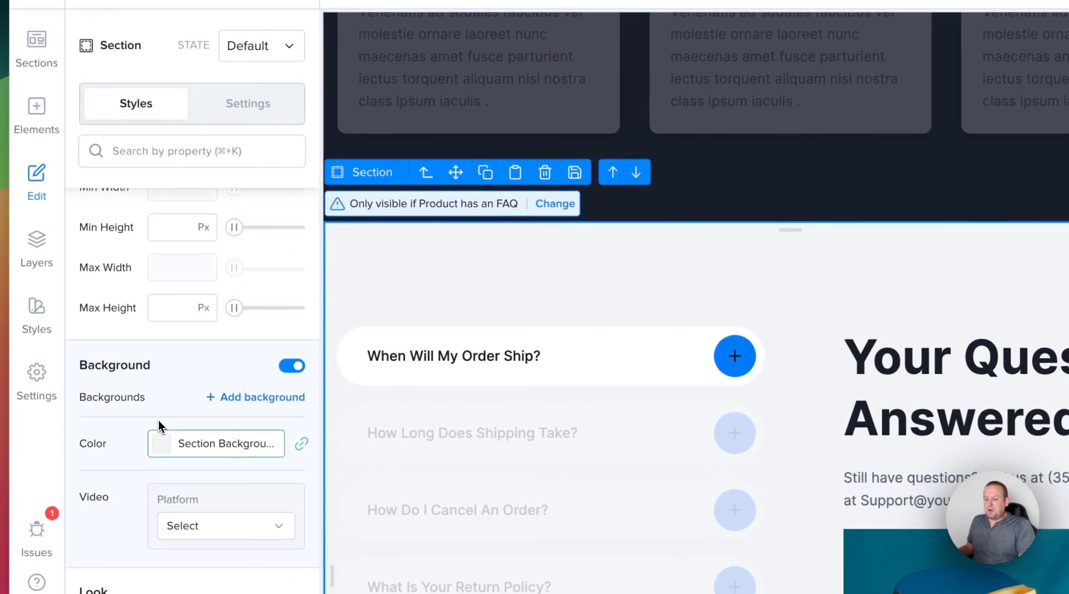
{"action": "left_click", "coordinate": [163, 444]}
{"action": "scroll", "coordinate": [178, 348], "scroll_direction": "down", "scroll_amount": 2}
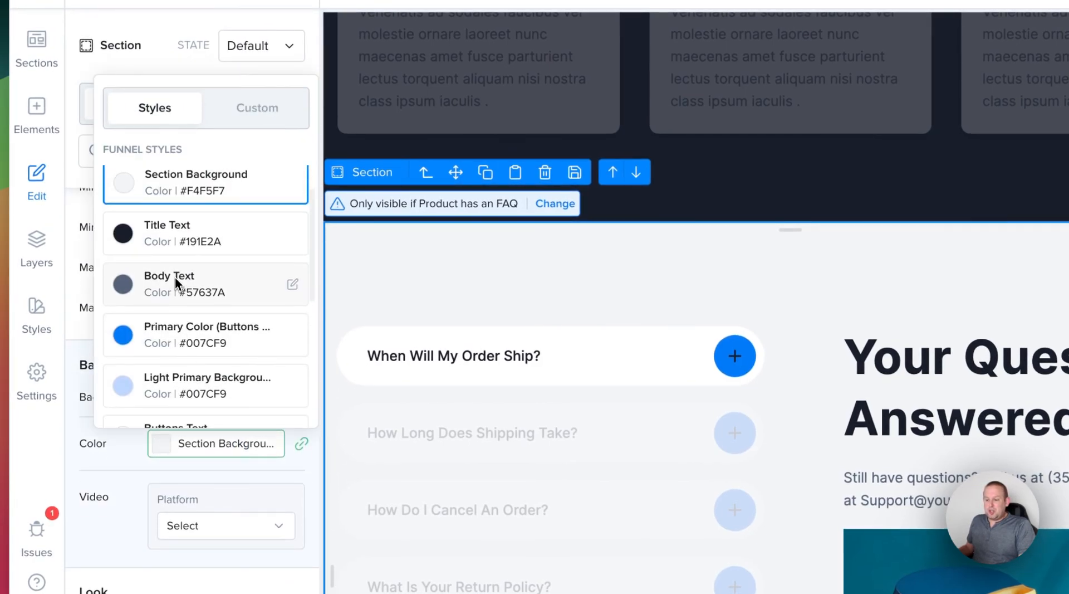
{"action": "left_click", "coordinate": [179, 384]}
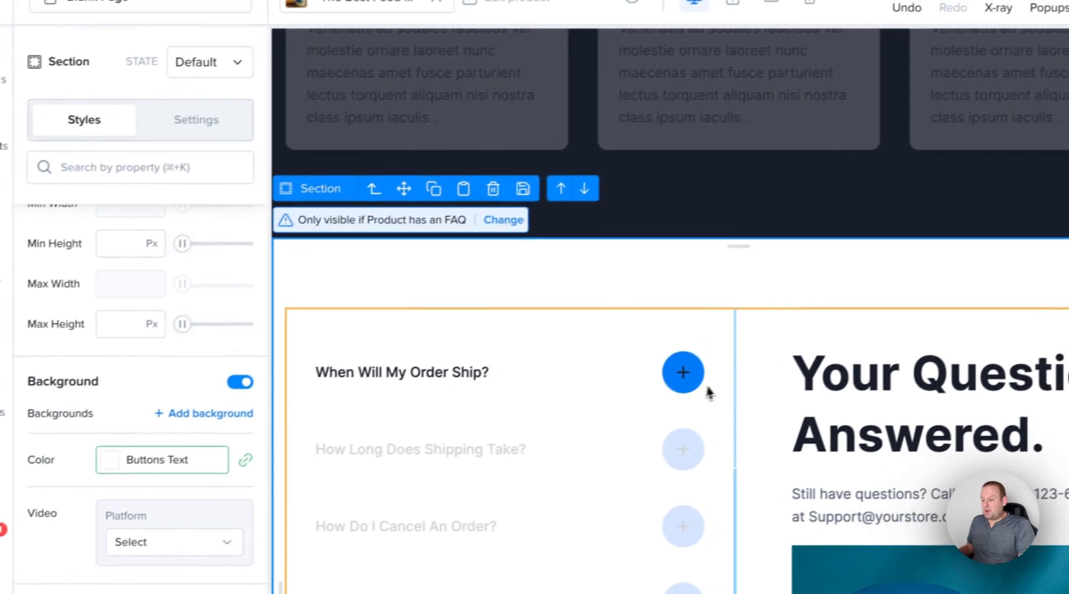
Enable a divider on the footer section with the Top position and the Triangle shape
{"action": "scroll", "coordinate": [768, 378], "scroll_direction": "down", "scroll_amount": 10}
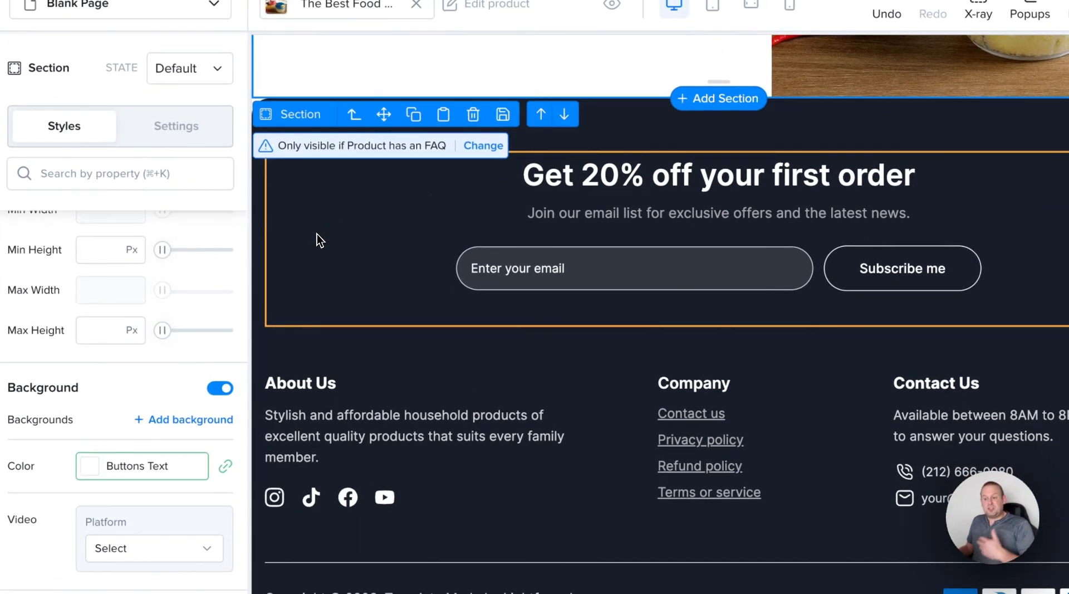
{"action": "left_click", "coordinate": [657, 127]}
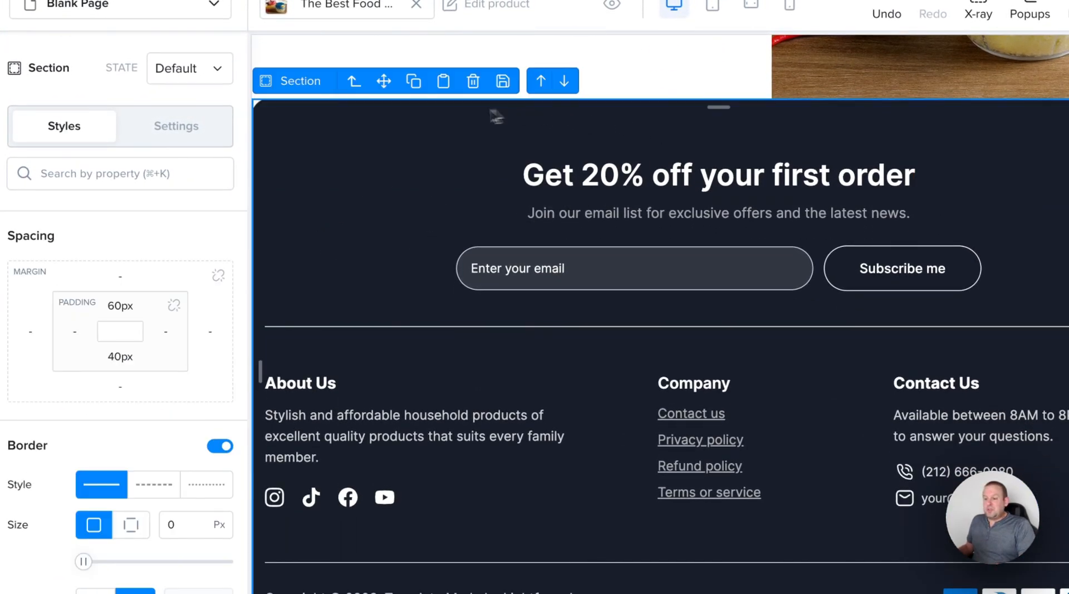
{"action": "scroll", "coordinate": [217, 390], "scroll_direction": "down", "scroll_amount": 10}
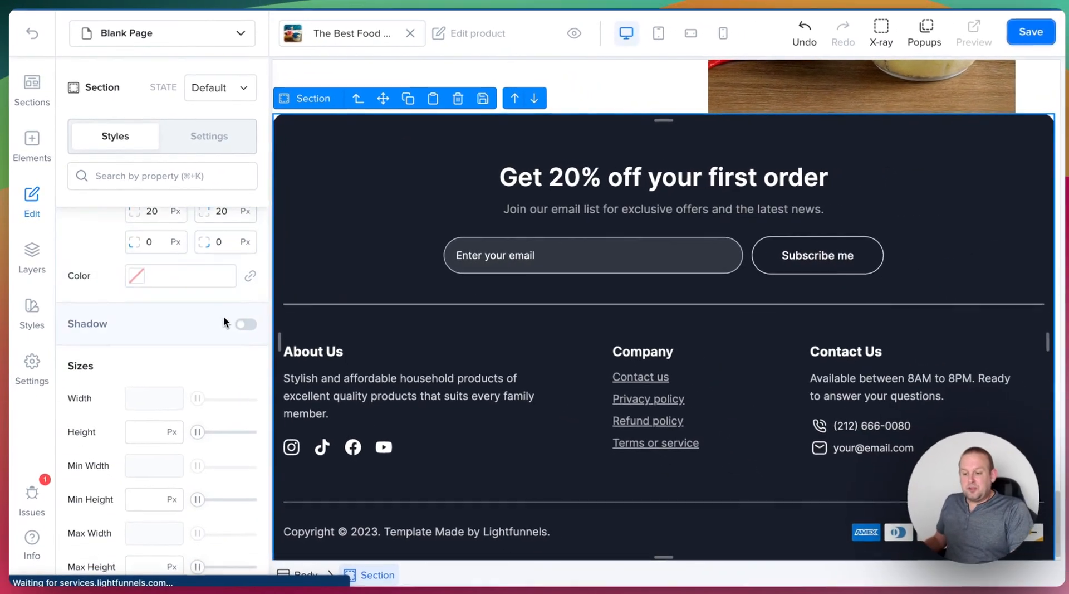
{"action": "scroll", "coordinate": [196, 341], "scroll_direction": "down", "scroll_amount": 2}
{"action": "scroll", "coordinate": [178, 401], "scroll_direction": "down", "scroll_amount": 5}
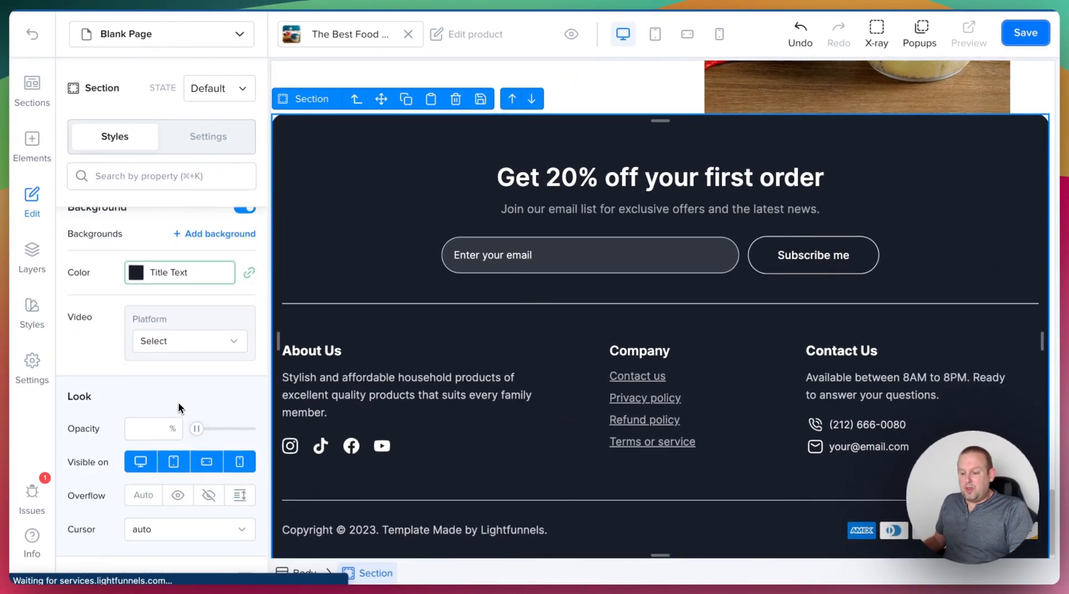
{"action": "left_click", "coordinate": [245, 407]}
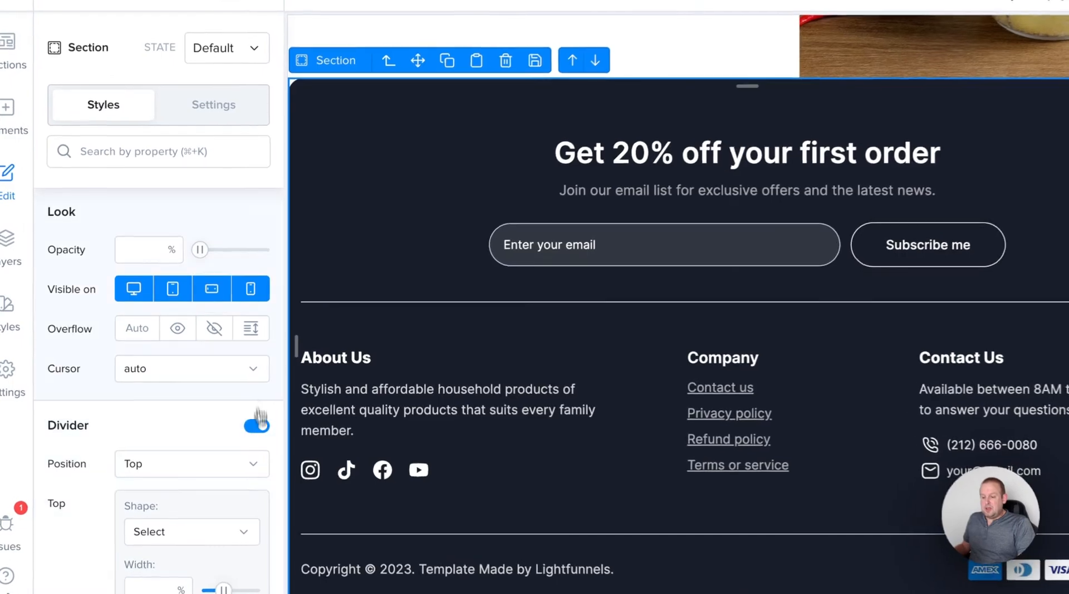
{"action": "left_click", "coordinate": [187, 468]}
{"action": "left_click", "coordinate": [178, 500]}
{"action": "scroll", "coordinate": [184, 445], "scroll_direction": "down", "scroll_amount": 4}
{"action": "left_click", "coordinate": [202, 374]}
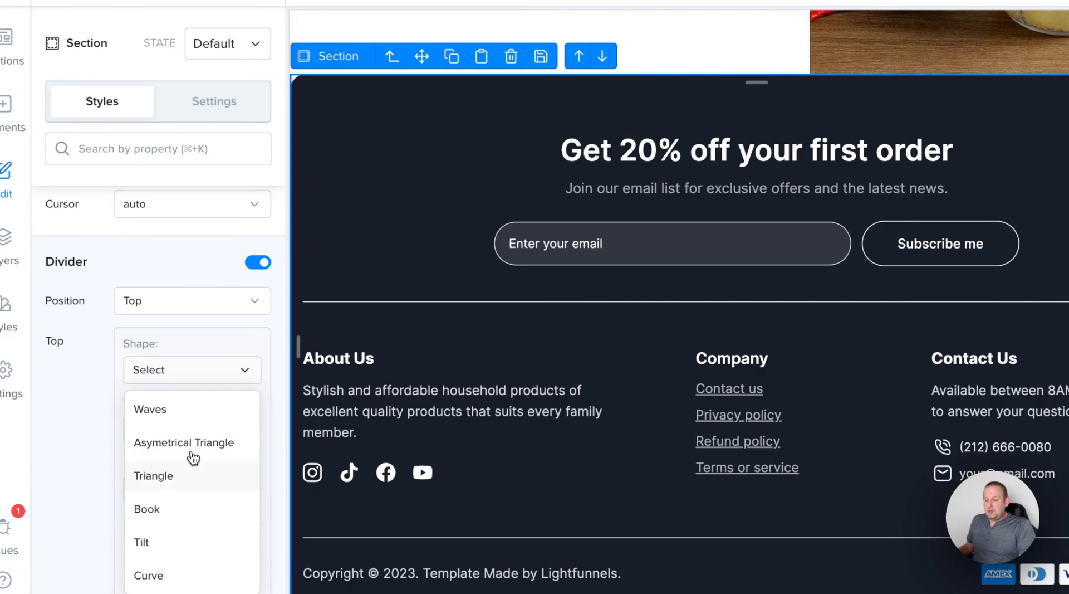
{"action": "left_click", "coordinate": [192, 476]}
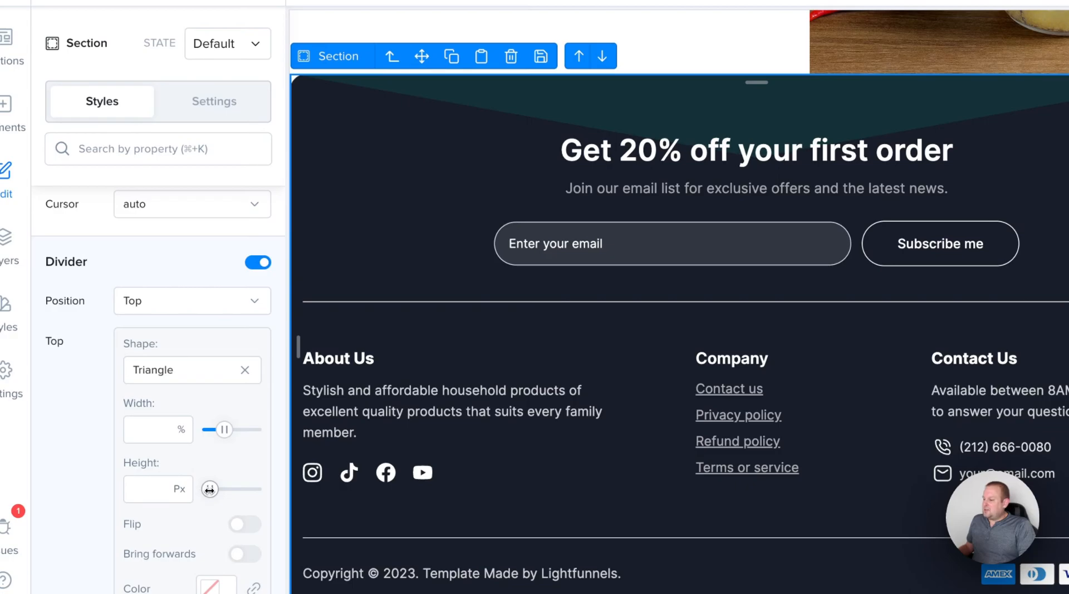
Set the footer's triangle divider to a height of 50 px and the Page Background color (#FFFFFF)
{"action": "left_click_drag", "start_coordinate": [209, 489], "coordinate": [214, 488]}
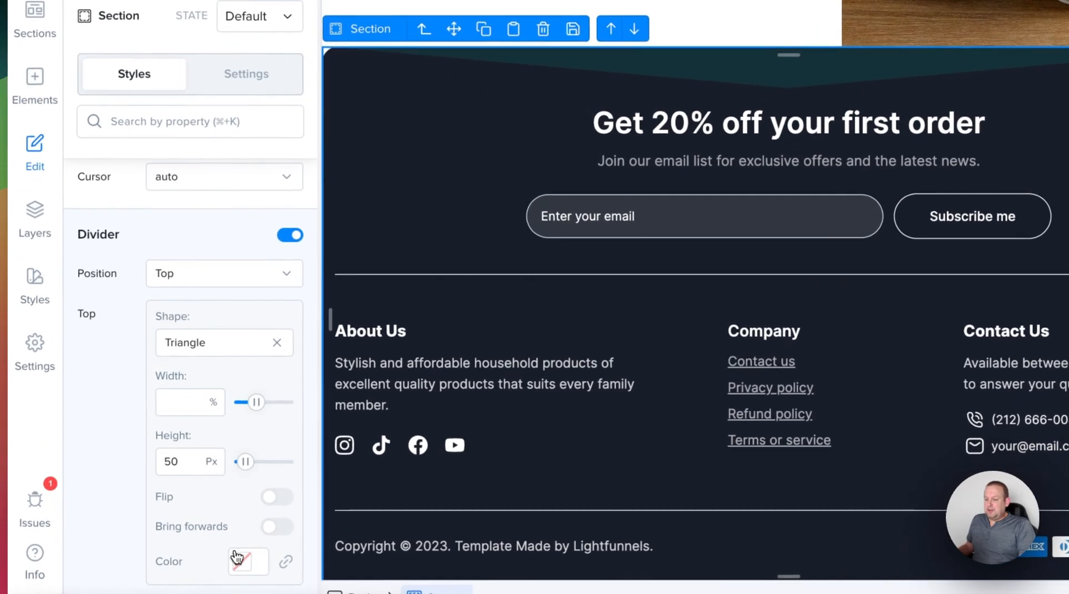
{"action": "left_click", "coordinate": [210, 588]}
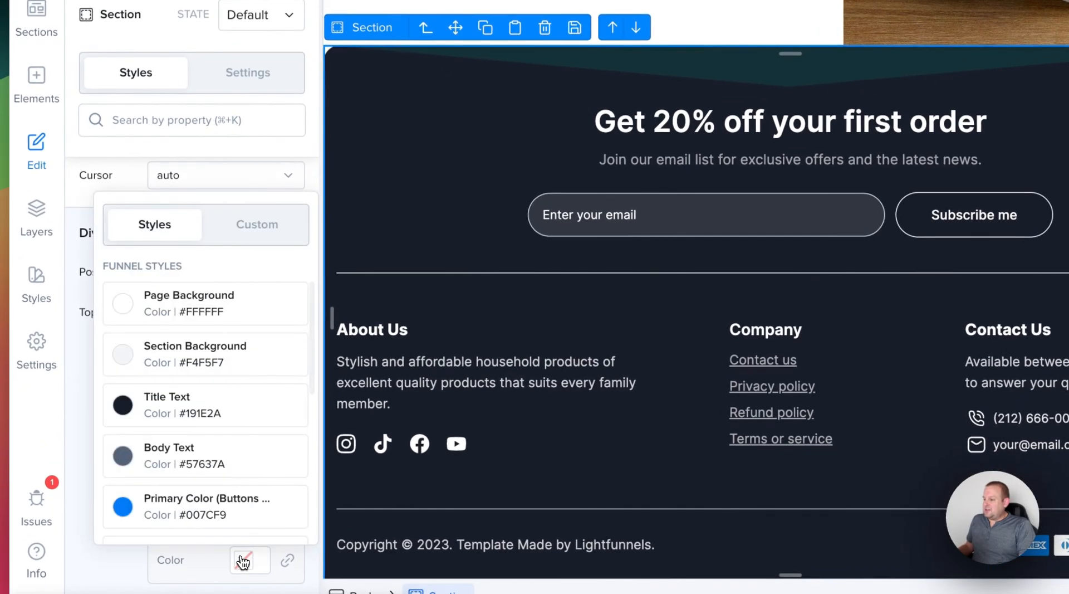
{"action": "left_click", "coordinate": [166, 304]}
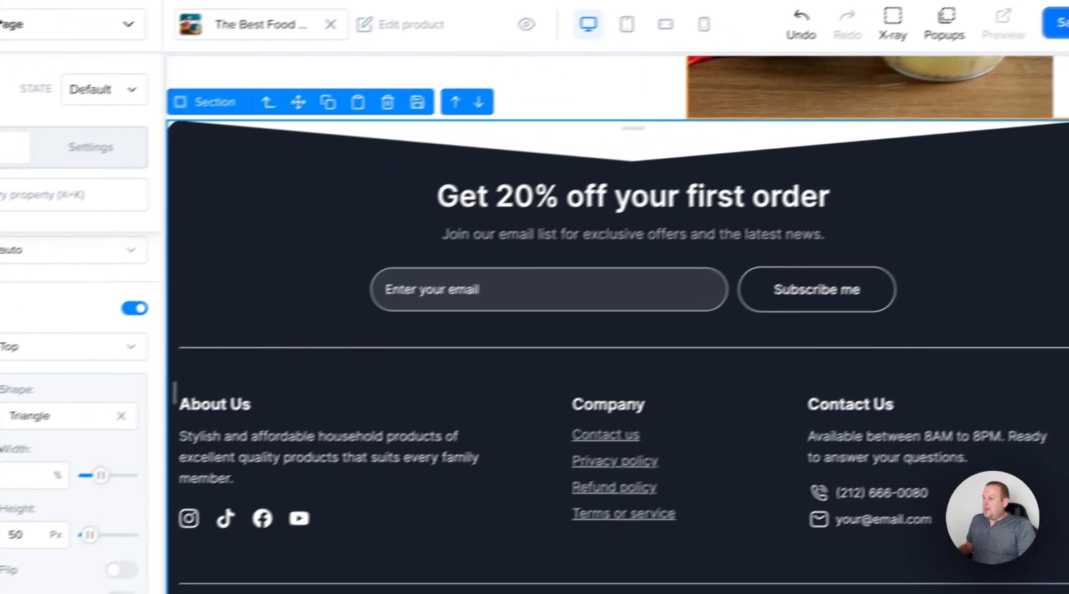
Save the page and publish the funnel from its overview
{"action": "left_click", "coordinate": [1068, 0]}
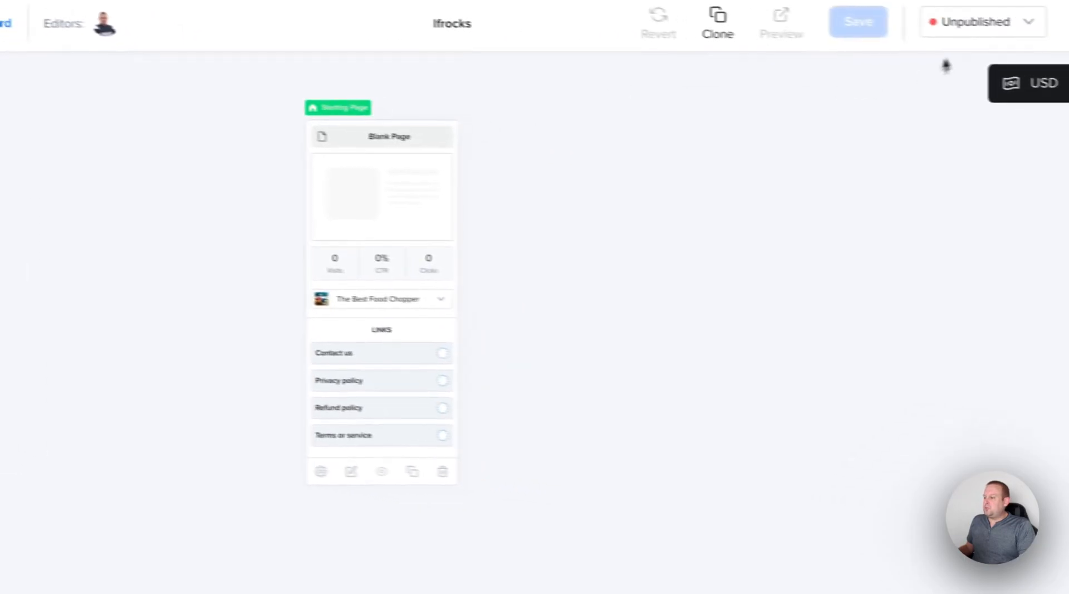
{"action": "left_click", "coordinate": [976, 22]}
{"action": "left_click", "coordinate": [933, 58]}
{"action": "left_click", "coordinate": [825, 25]}
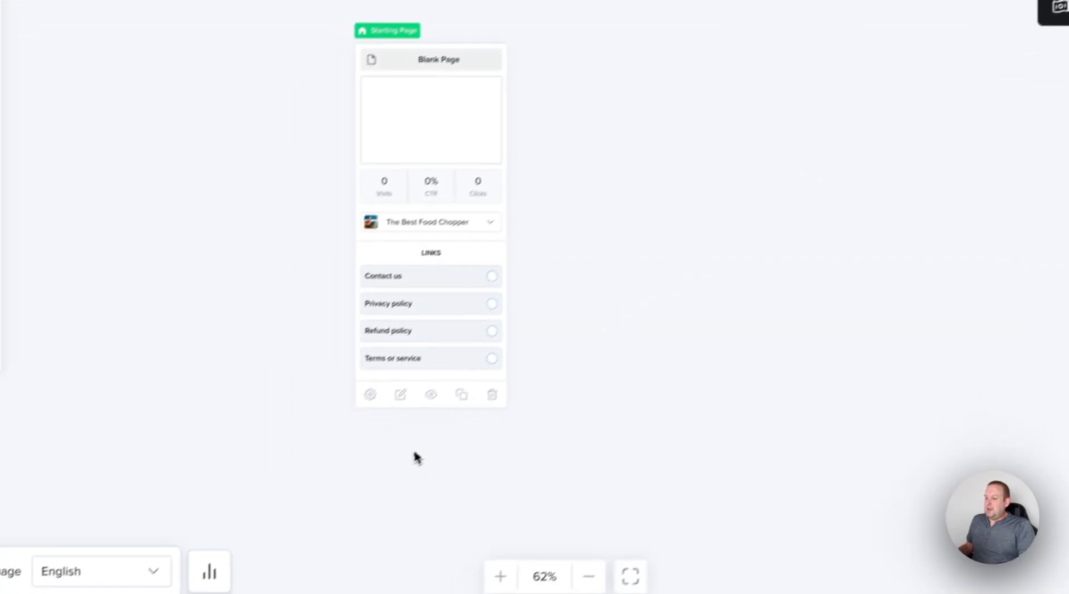
Preview the page and examine its sections from the hero through the testimonials, features and FAQ to the footer
{"action": "left_click", "coordinate": [345, 466]}
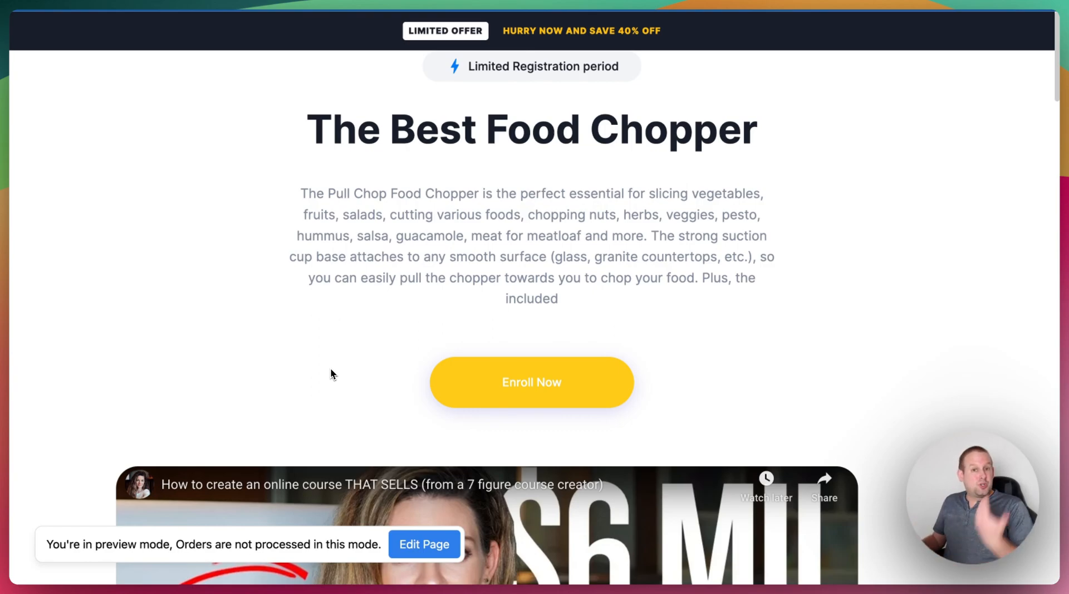
{"action": "scroll", "coordinate": [937, 429], "scroll_direction": "down", "scroll_amount": 3}
{"action": "scroll", "coordinate": [937, 429], "scroll_direction": "down", "scroll_amount": 10}
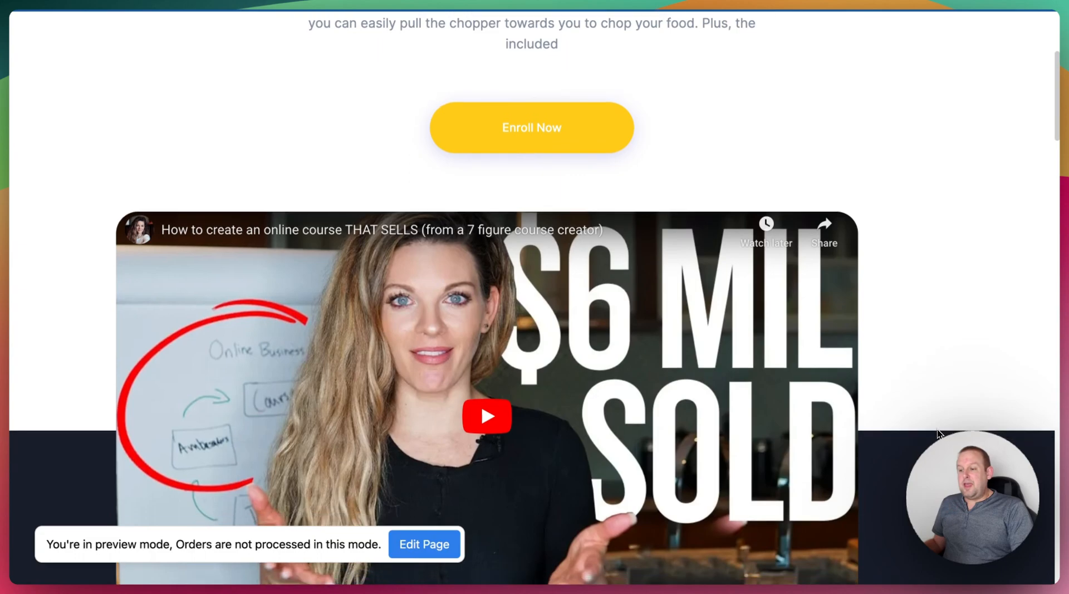
{"action": "scroll", "coordinate": [938, 427], "scroll_direction": "down", "scroll_amount": 12}
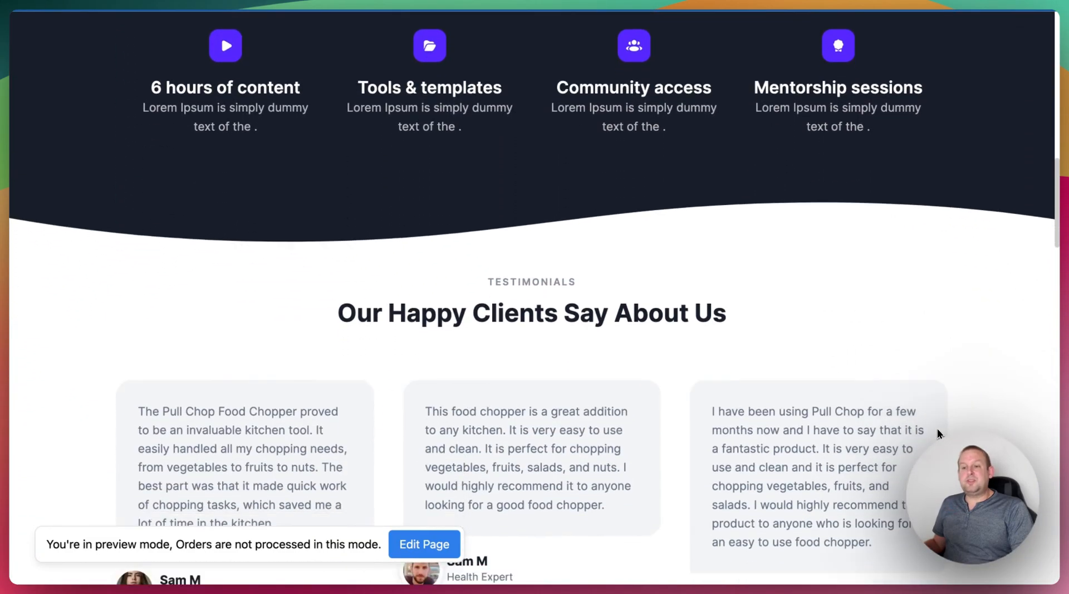
{"action": "scroll", "coordinate": [938, 429], "scroll_direction": "down", "scroll_amount": 12}
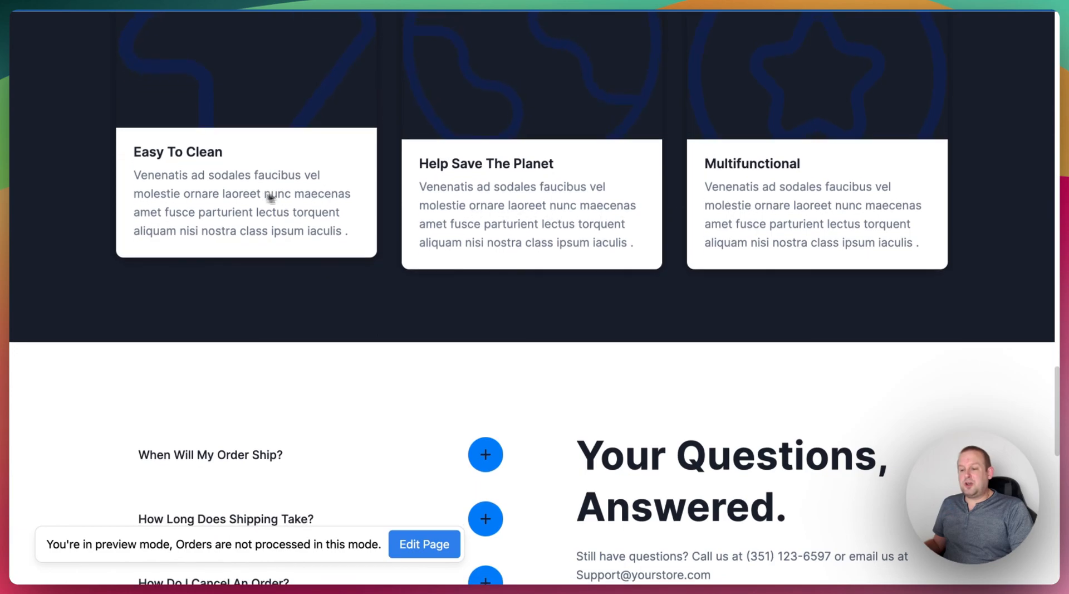
{"action": "scroll", "coordinate": [129, 179], "scroll_direction": "up", "scroll_amount": 2}
{"action": "scroll", "coordinate": [129, 179], "scroll_direction": "up", "scroll_amount": 4}
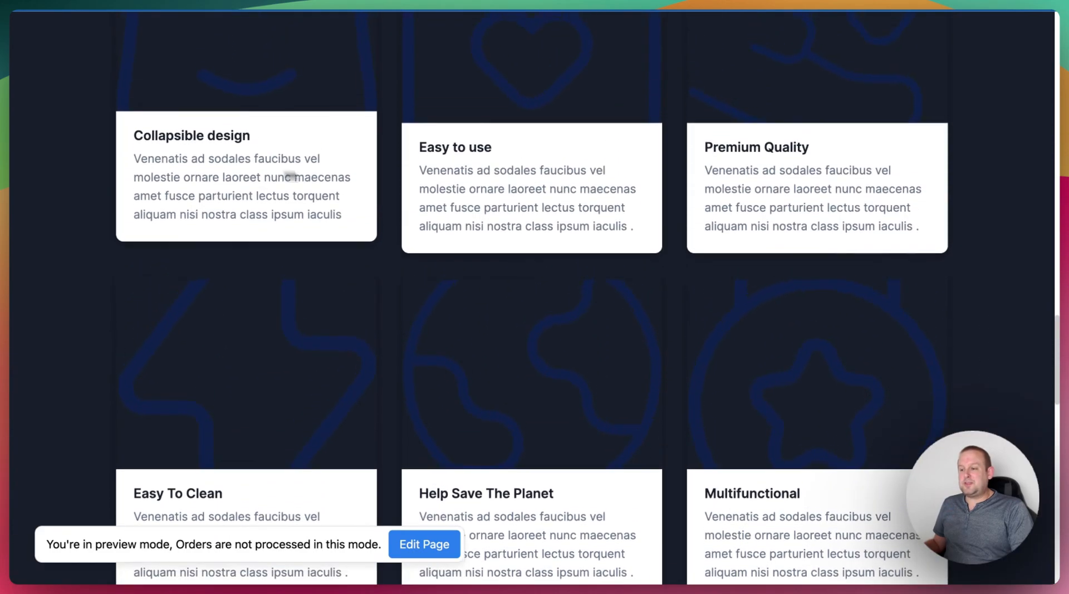
{"action": "scroll", "coordinate": [936, 256], "scroll_direction": "down", "scroll_amount": 5}
{"action": "scroll", "coordinate": [959, 277], "scroll_direction": "down", "scroll_amount": 12}
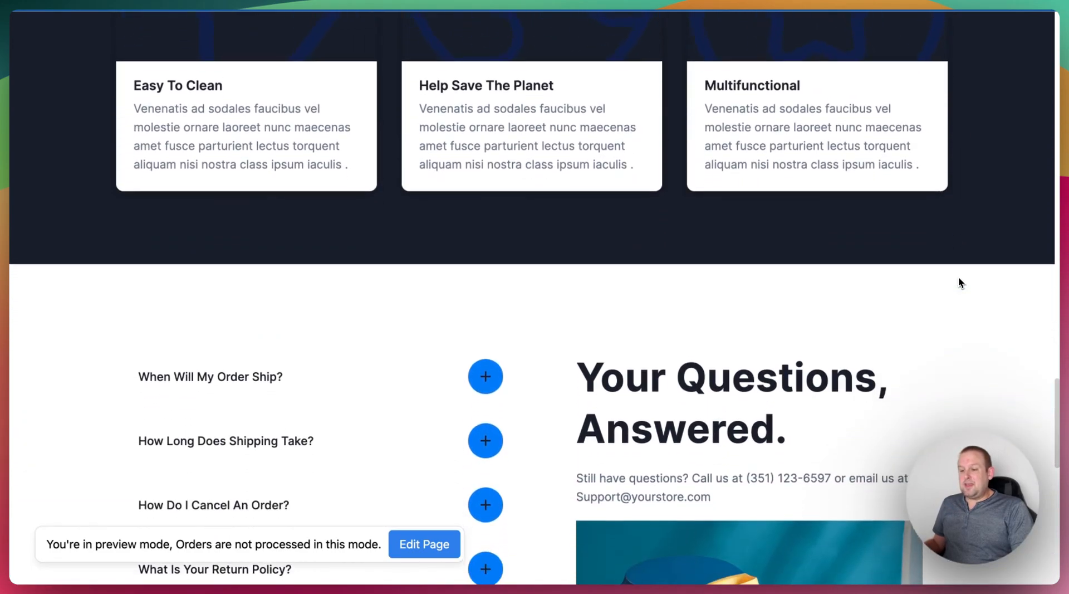
{"action": "scroll", "coordinate": [959, 277], "scroll_direction": "down", "scroll_amount": 3}
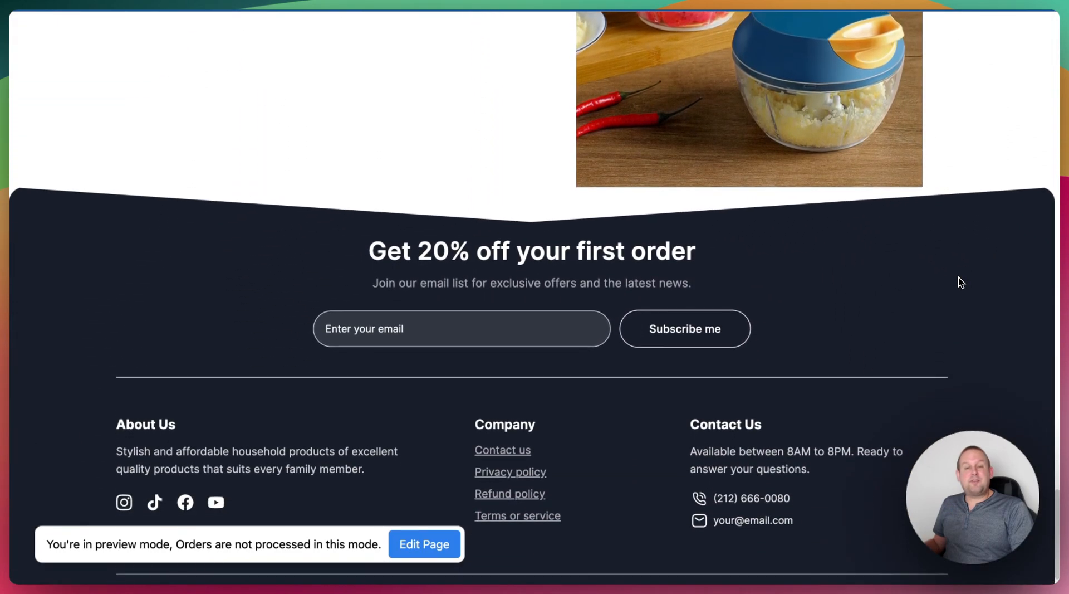